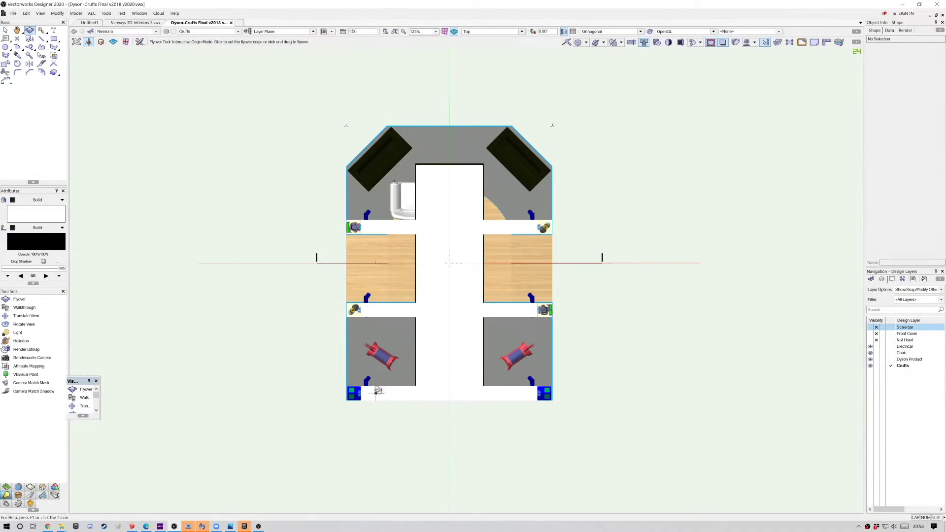
Step: Tilt the stand into 3D and enable Draw Edges with High shadow quality in OpenGL Options
mouse_move(377, 391)
mouse_down()
mouse_move(689, 346)
mouse_move(356, 291)
mouse_move(650, 101)
mouse_up()
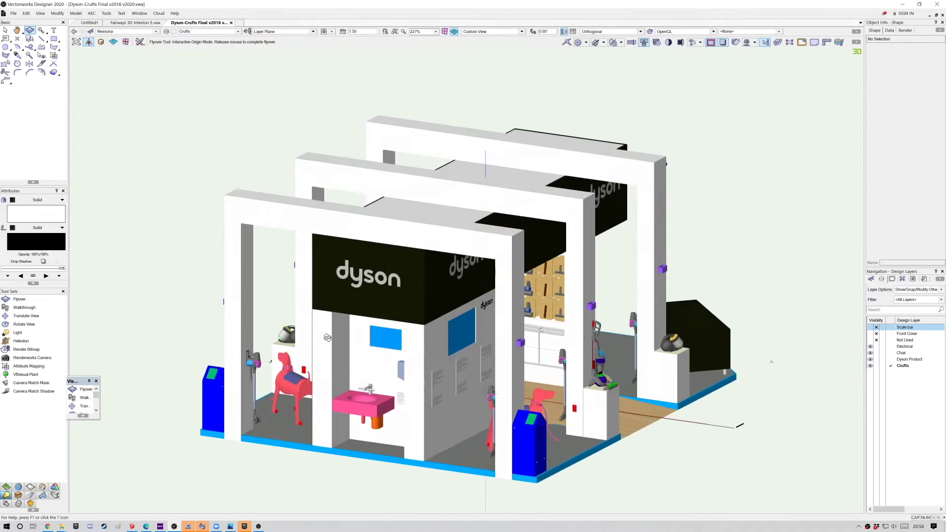
click(856, 31)
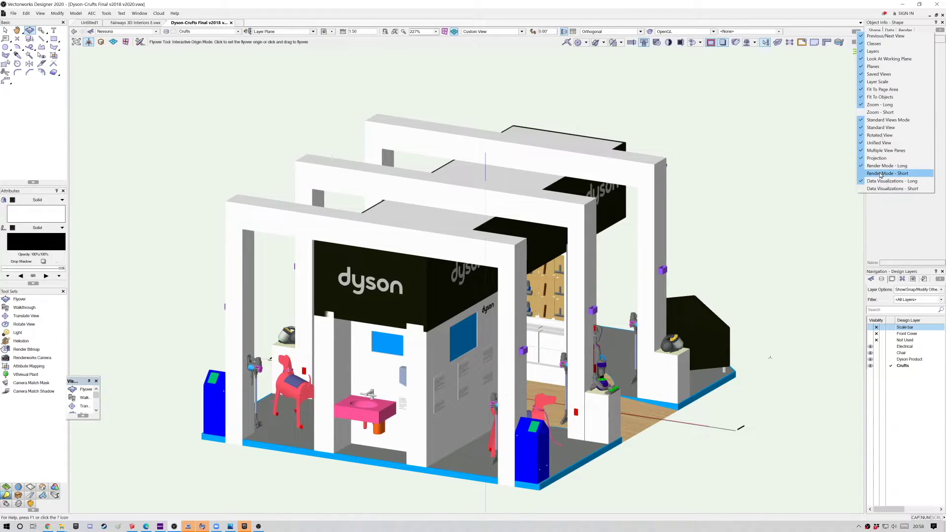
click(807, 158)
click(680, 32)
click(688, 148)
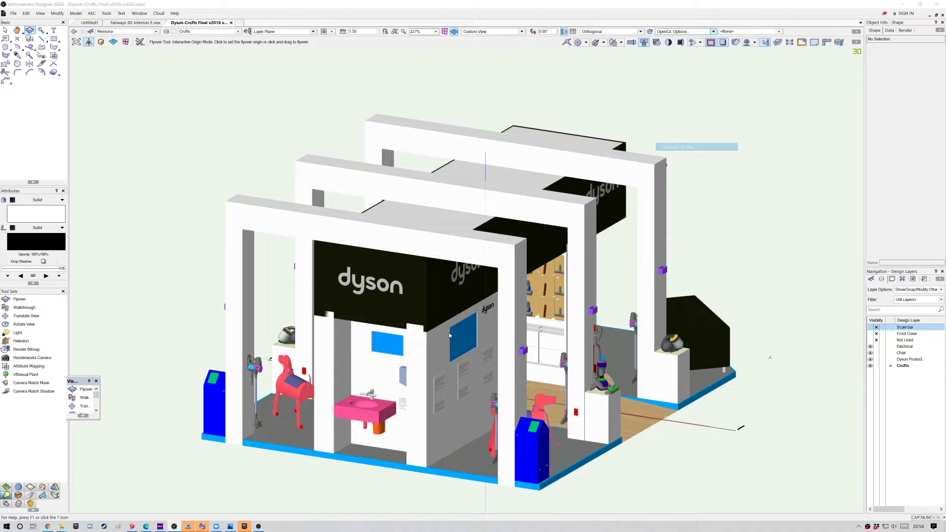
click(445, 223)
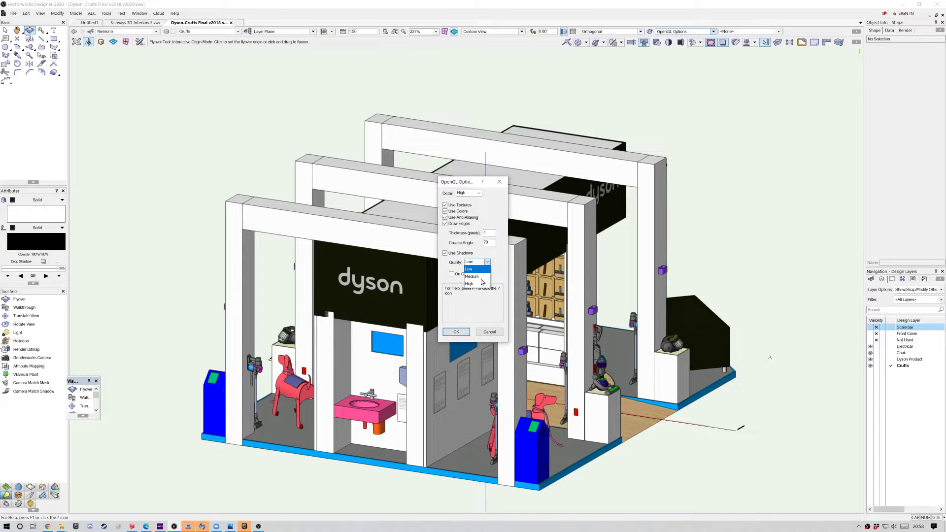
click(471, 284)
click(456, 332)
Step: Orbit around the stand and zoom in on its interior
mouse_move(456, 332)
mouse_down()
mouse_move(169, 405)
mouse_move(172, 414)
mouse_up()
key(u)
scroll(532, 329, up, 5)
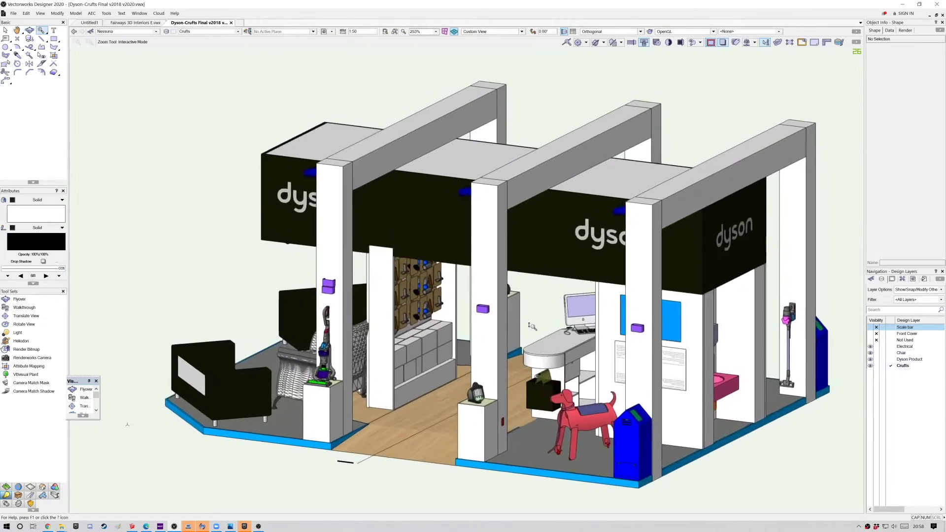
scroll(425, 310, down, 2)
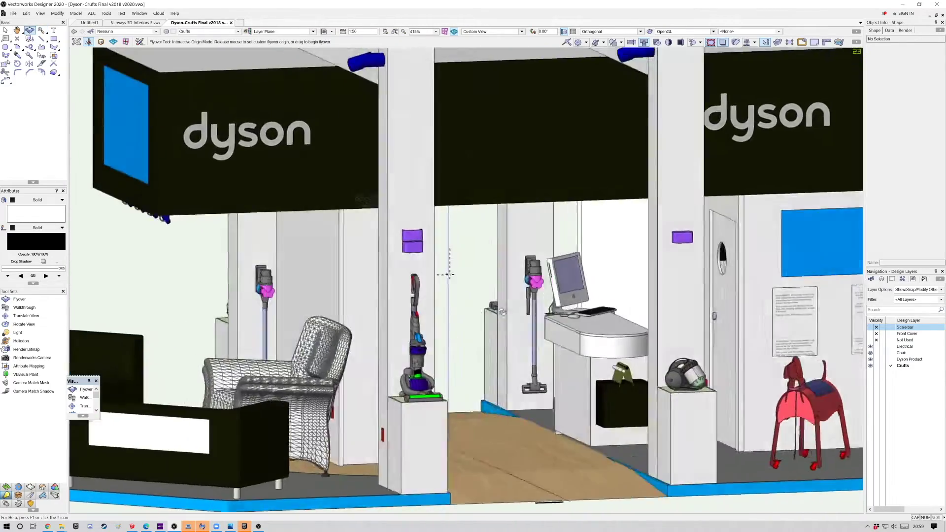
scroll(426, 310, down, 2)
scroll(444, 318, down, 2)
scroll(517, 333, down, 1)
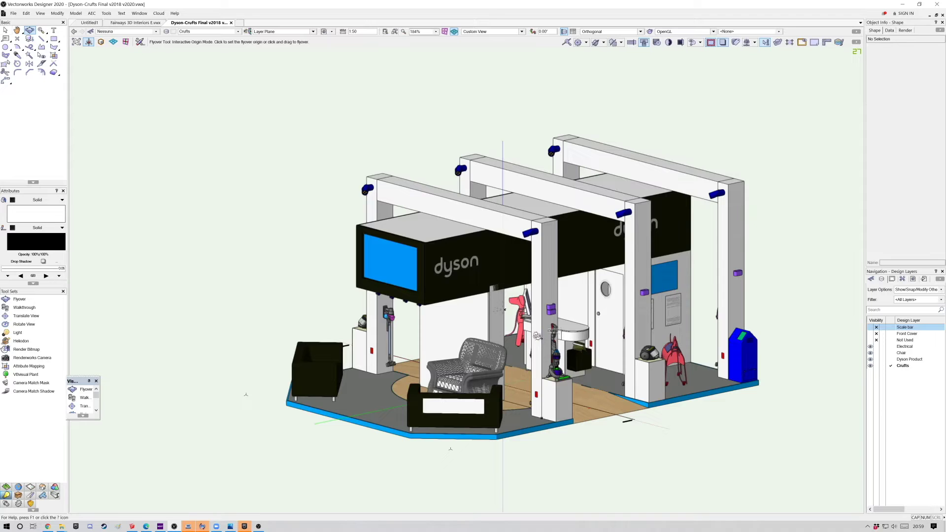
click(24, 12)
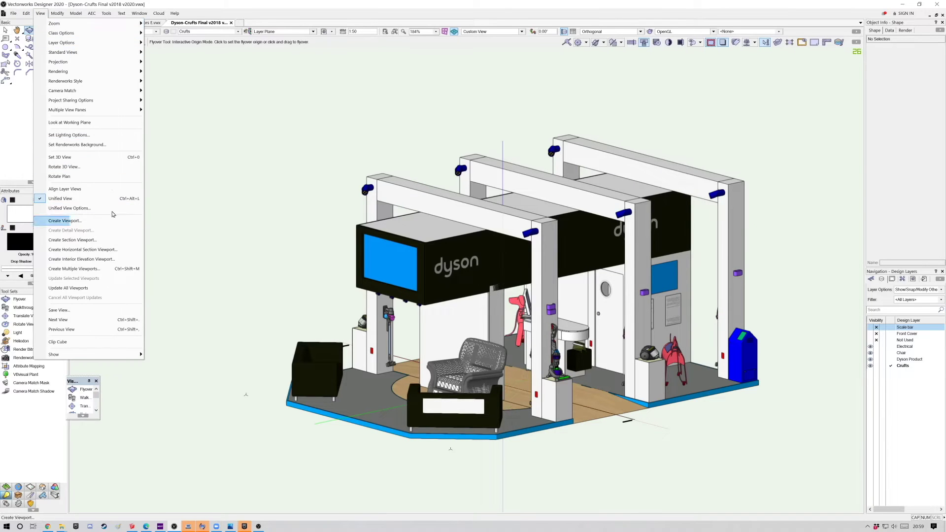
mouse_move(29, 218)
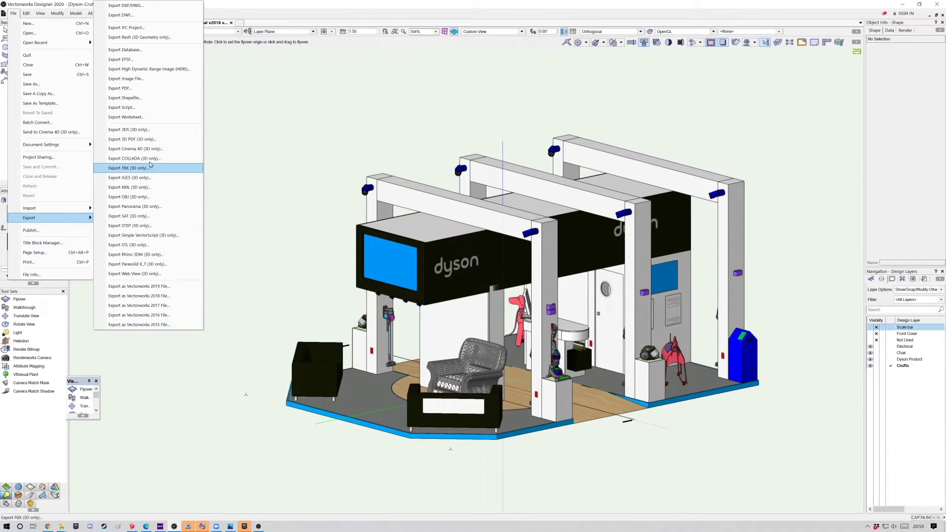
Step: Export as Cinema 4D with default options, browsing to D:\Twinmotion Projects
click(157, 152)
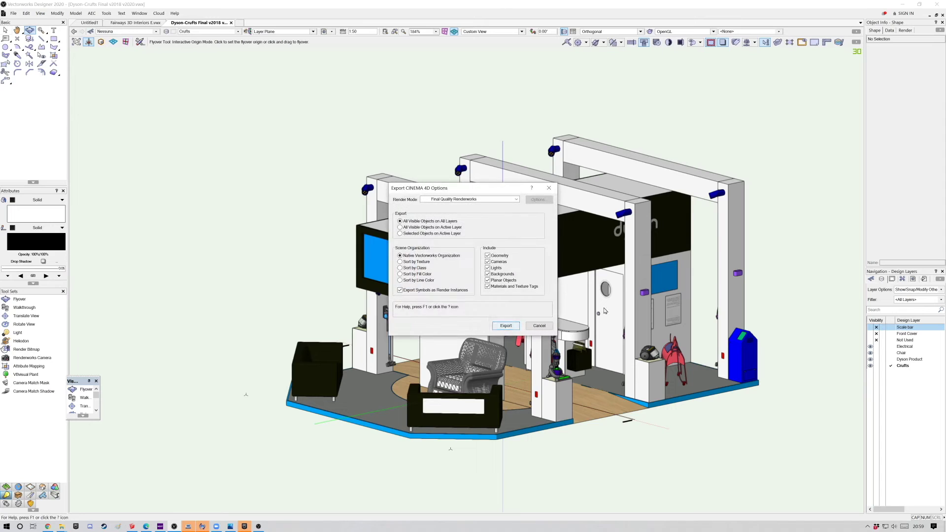
click(507, 326)
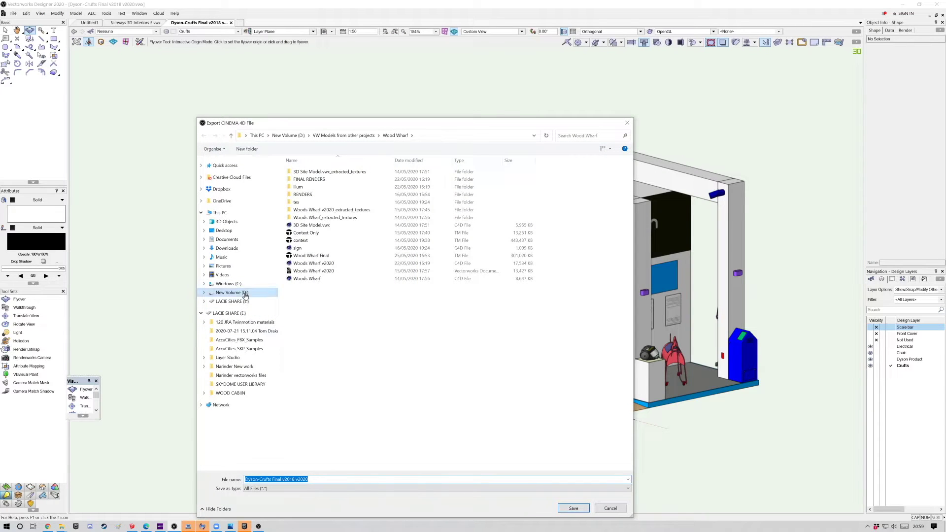
click(245, 293)
double_click(522, 284)
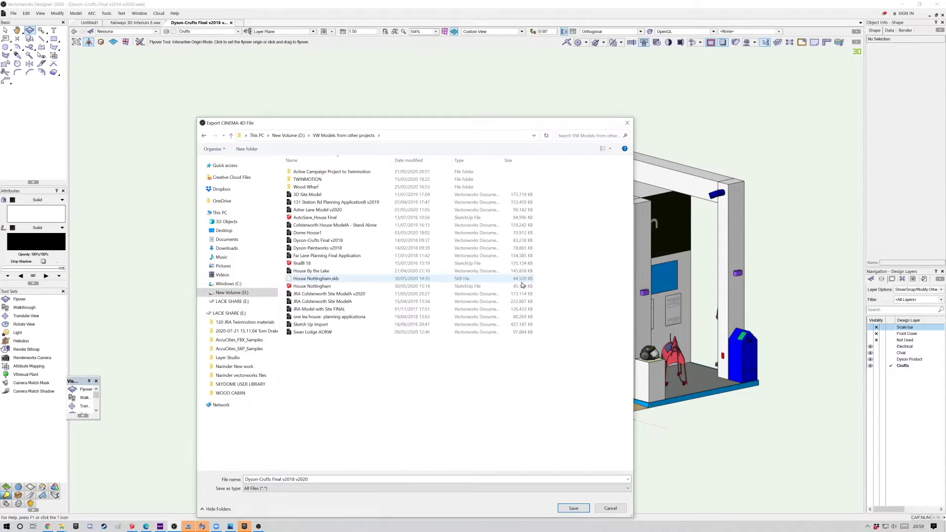
click(245, 295)
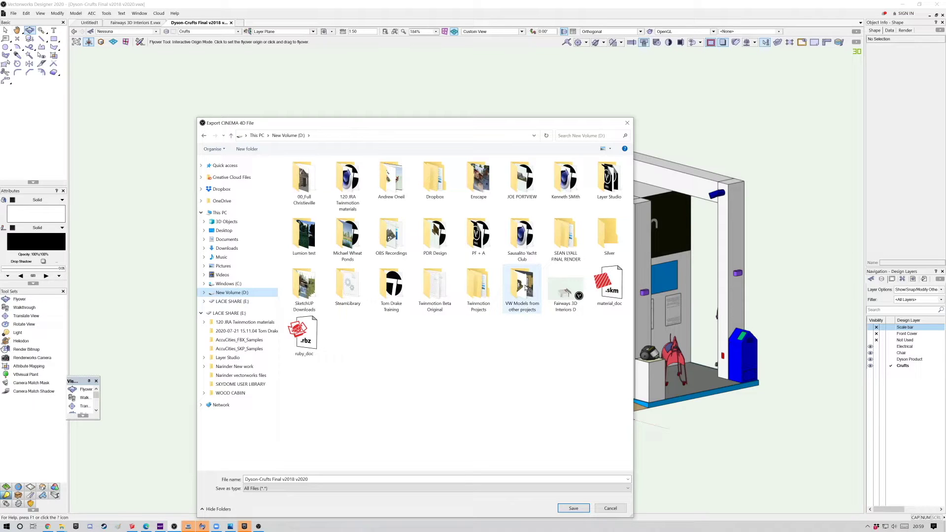
double_click(470, 288)
Step: Create an Exhibitions folder and save the export there as 'Crufts Final'
right_click(322, 424)
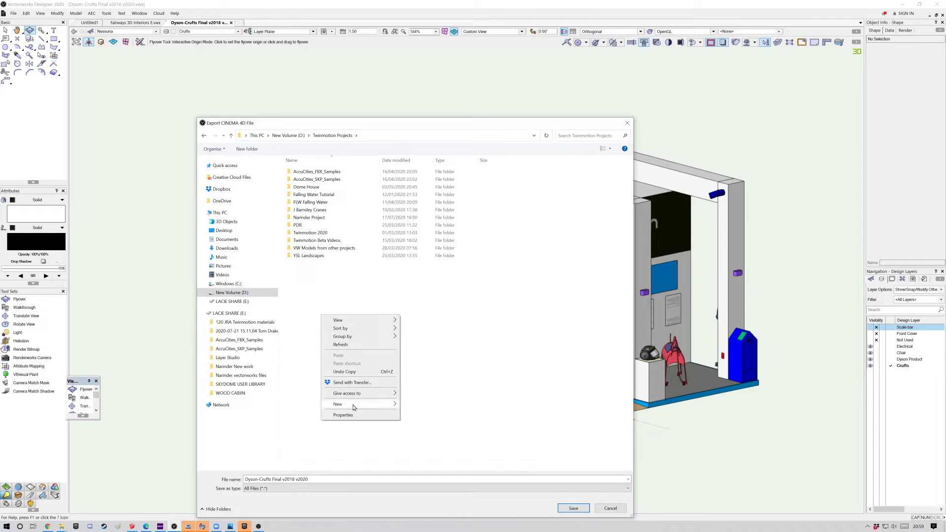
click(422, 404)
text(Exhibitions)
key(Return)
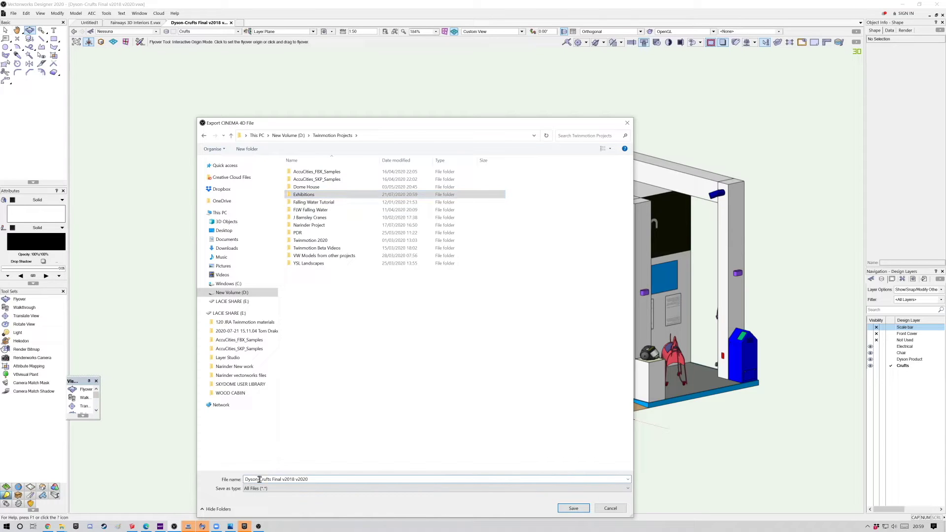
click(577, 510)
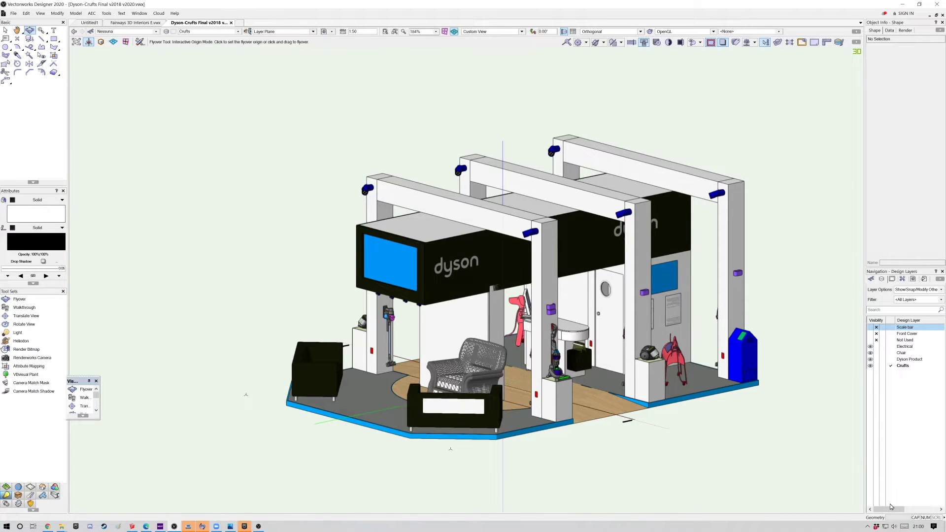
click(75, 526)
Step: Launch Twinmotion and start a model import with its options expanded
click(400, 96)
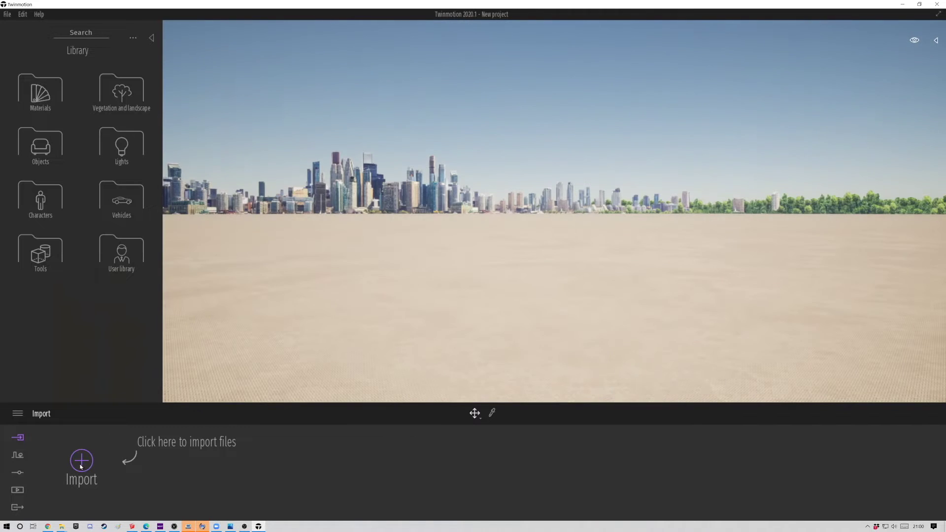
click(82, 461)
click(383, 270)
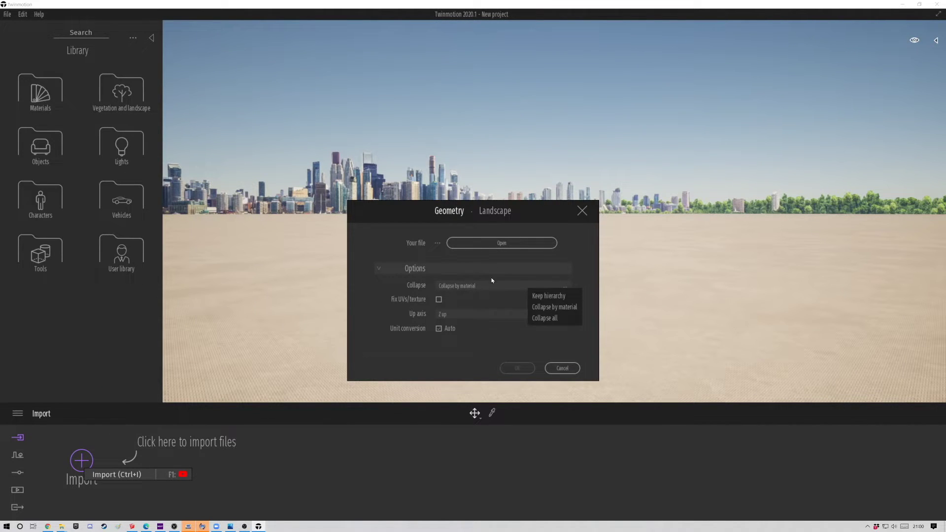
click(509, 244)
click(81, 286)
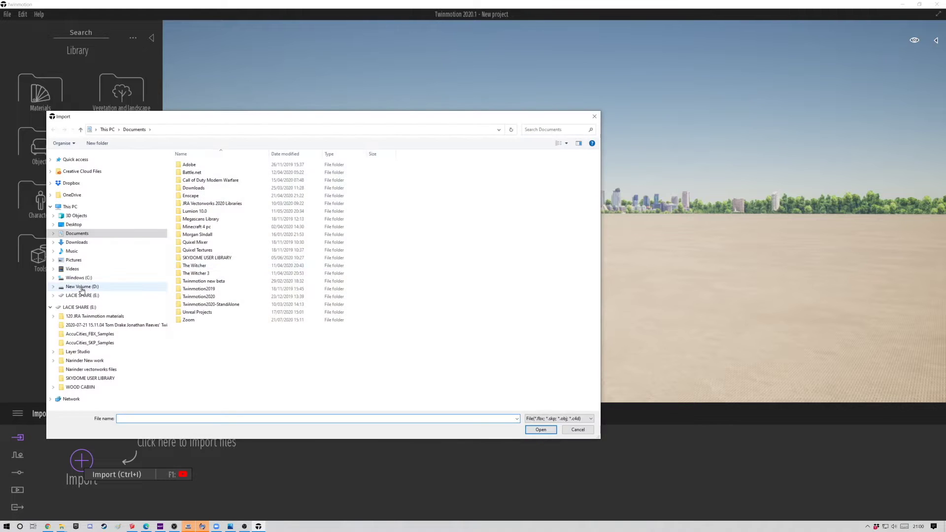
Step: Import Exhibitions\Crufts Final.c4d and fly the camera around the imported stand
double_click(197, 276)
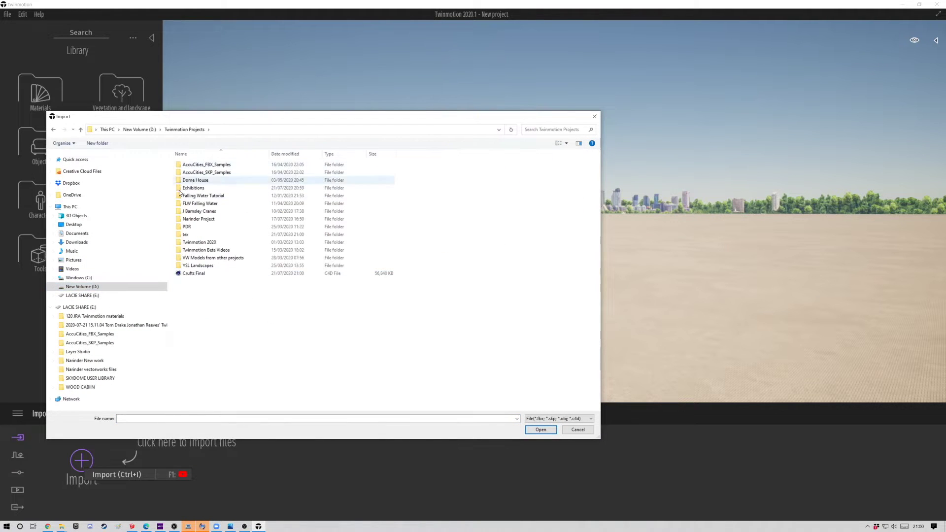
double_click(207, 239)
click(194, 173)
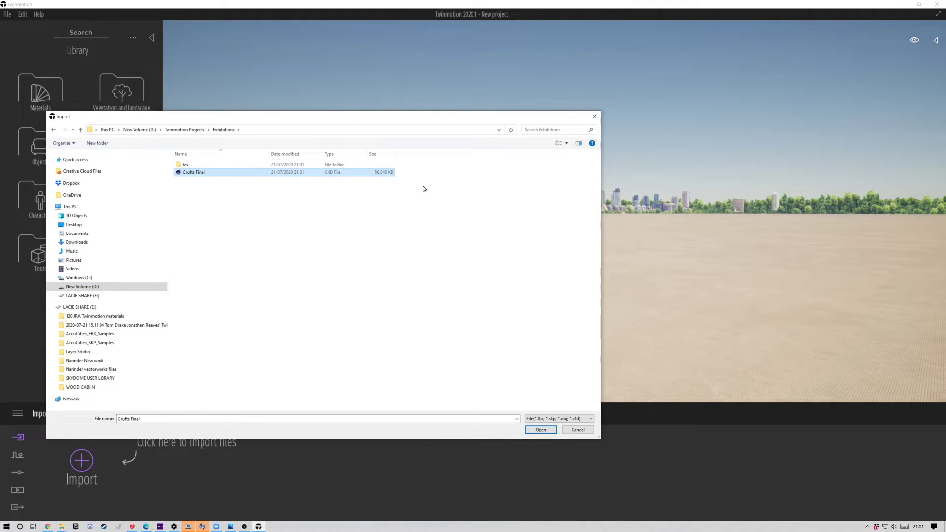
click(541, 430)
click(518, 368)
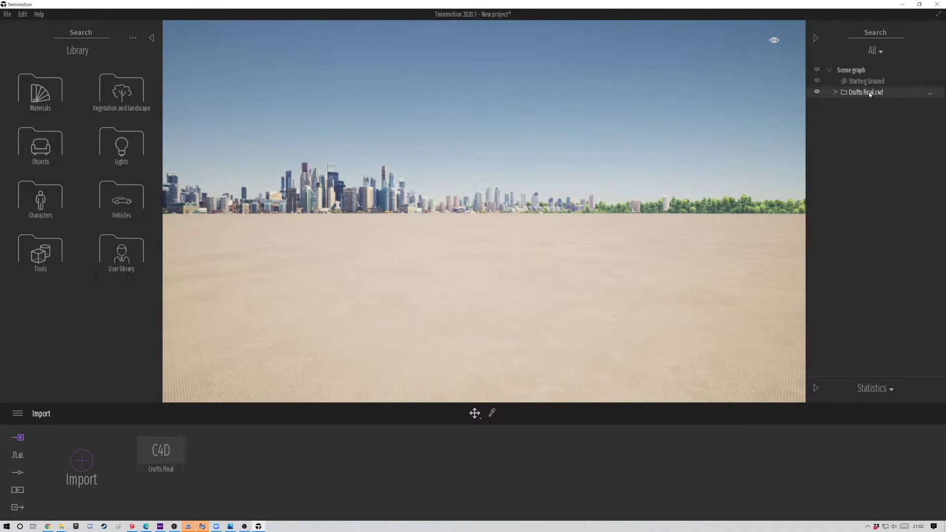
mouse_move(482, 264)
mouse_down()
mouse_move(414, 281)
mouse_move(644, 271)
mouse_up()
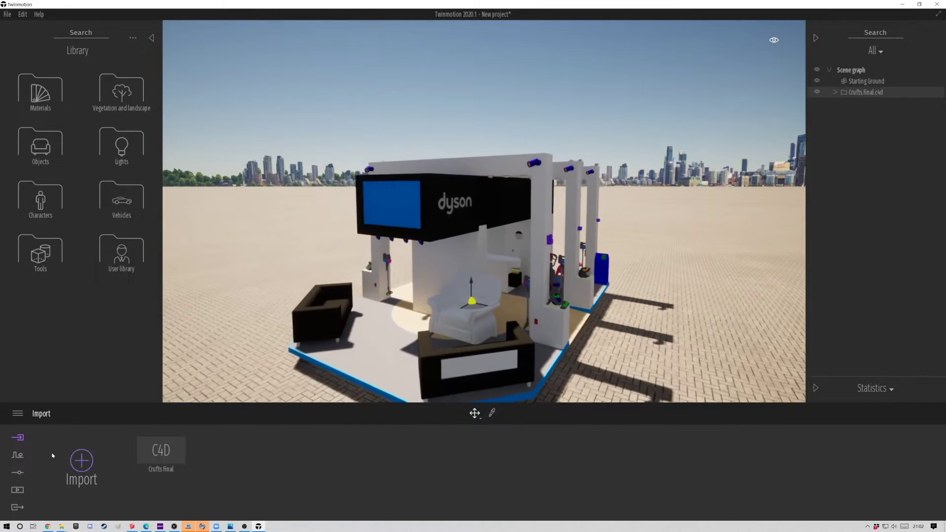
Step: Remove the city skyline background picture from the scene
click(18, 472)
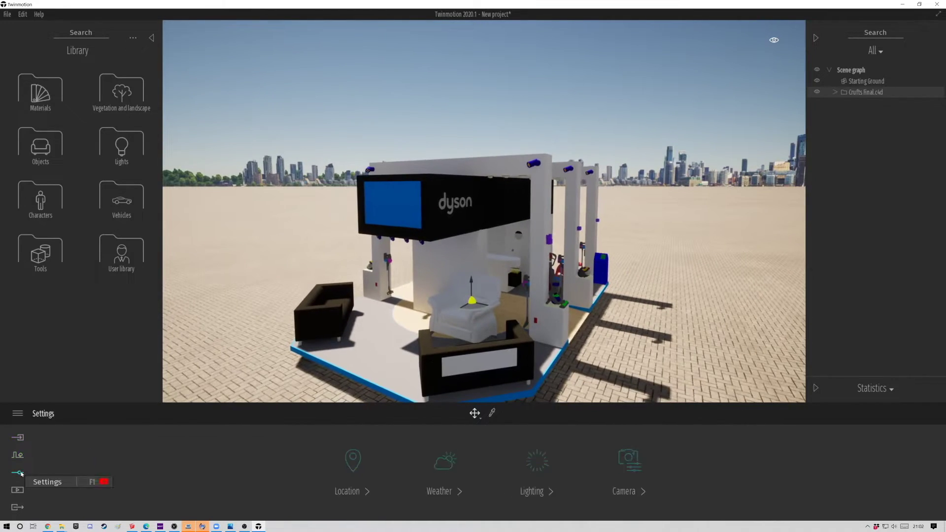
click(630, 464)
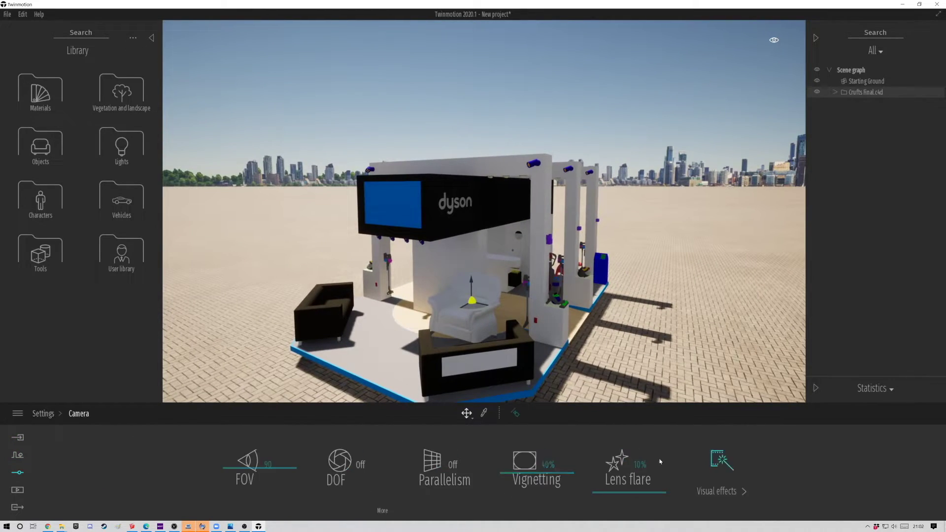
click(18, 455)
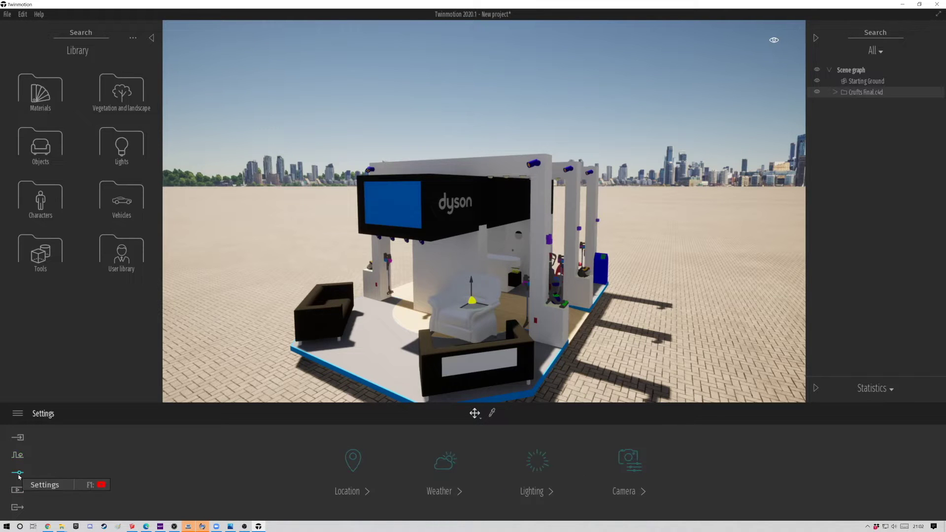
click(352, 464)
click(899, 467)
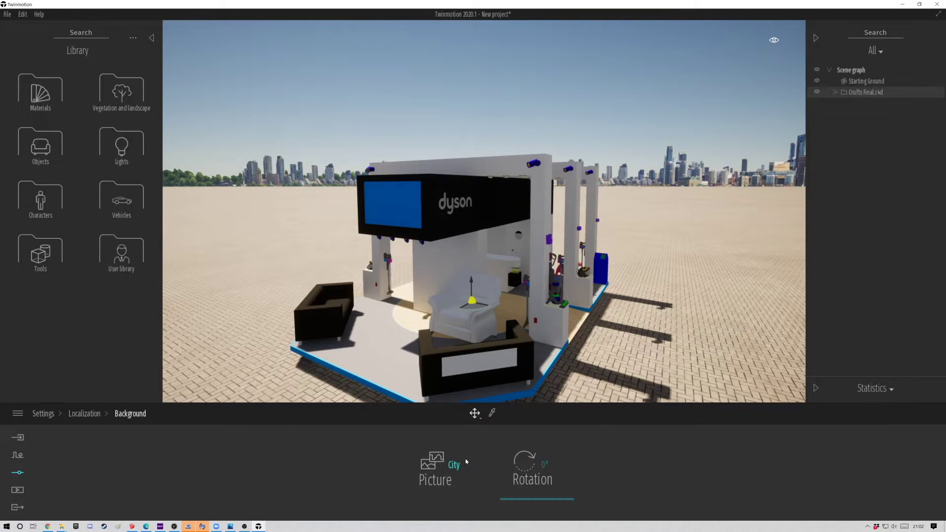
click(465, 458)
click(344, 307)
Step: Apply Fine concrete 01 to the ground and make it shiny and reflective
click(40, 95)
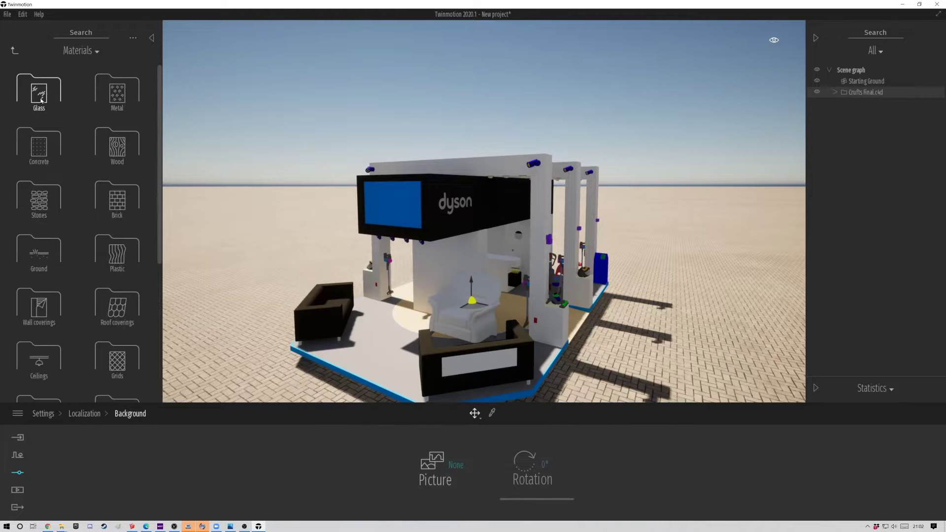
click(39, 146)
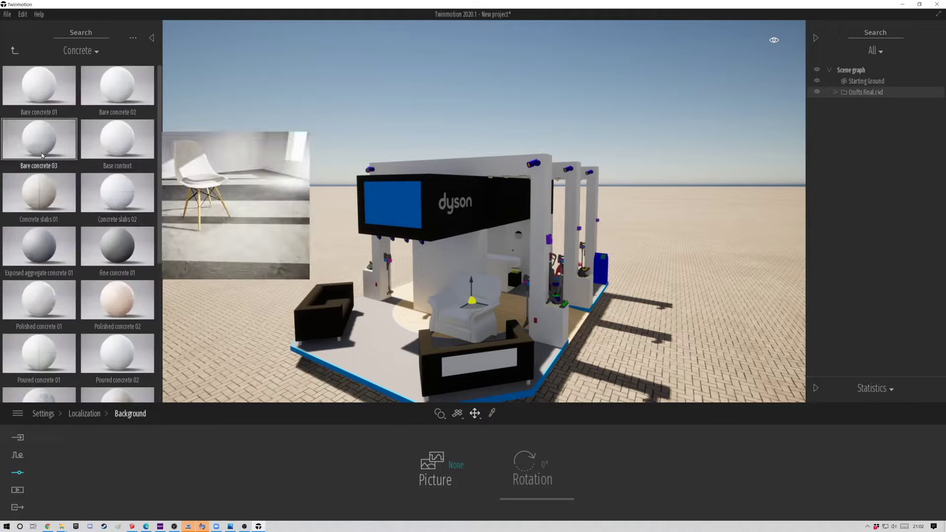
drag(117, 246, 258, 376)
drag(475, 501, 488, 456)
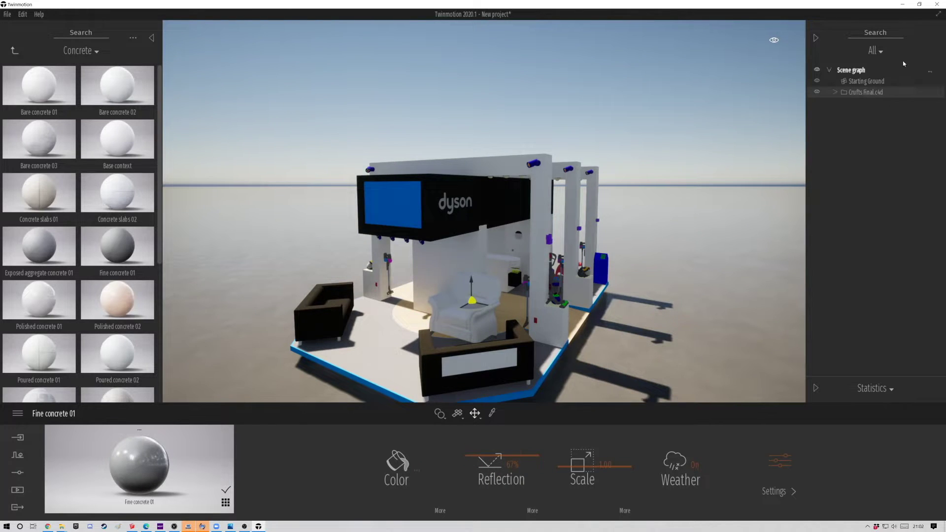
Step: Sample the dyson panel's dark colour (25,23,9) and paint the platform's blue edge with it
middle_drag(529, 337, 500, 222)
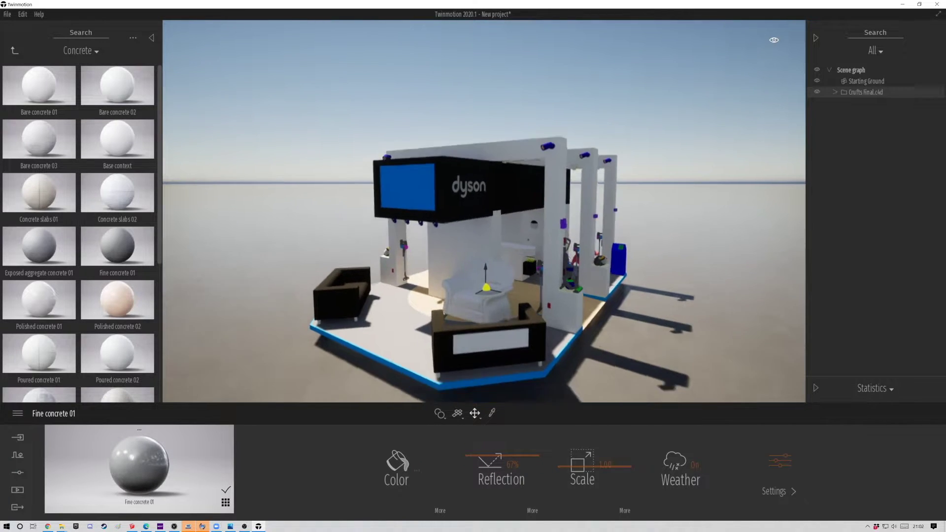
middle_drag(480, 241, 477, 256)
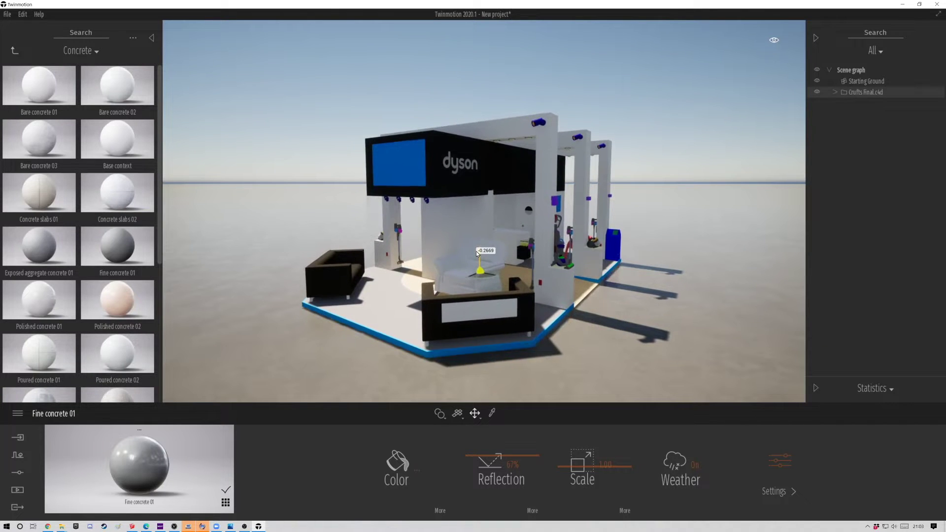
click(451, 189)
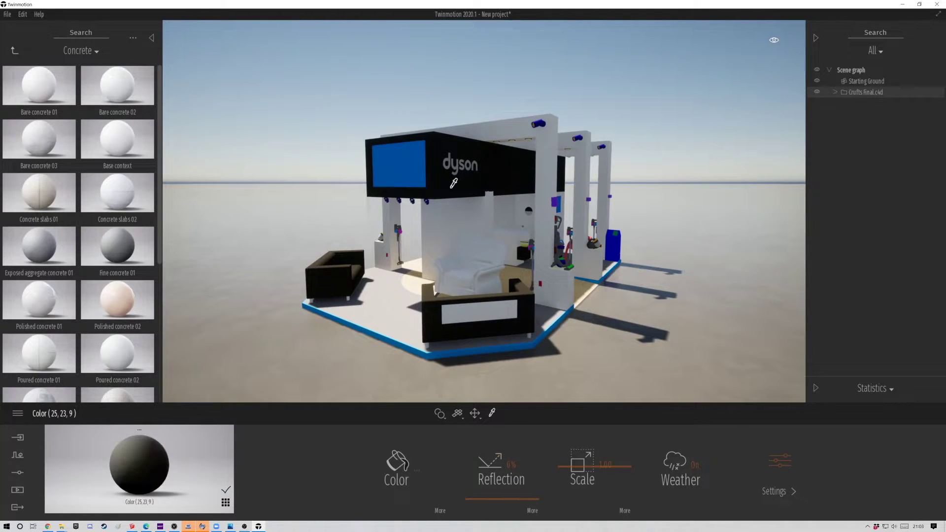
drag(146, 464, 427, 360)
drag(485, 321, 453, 323)
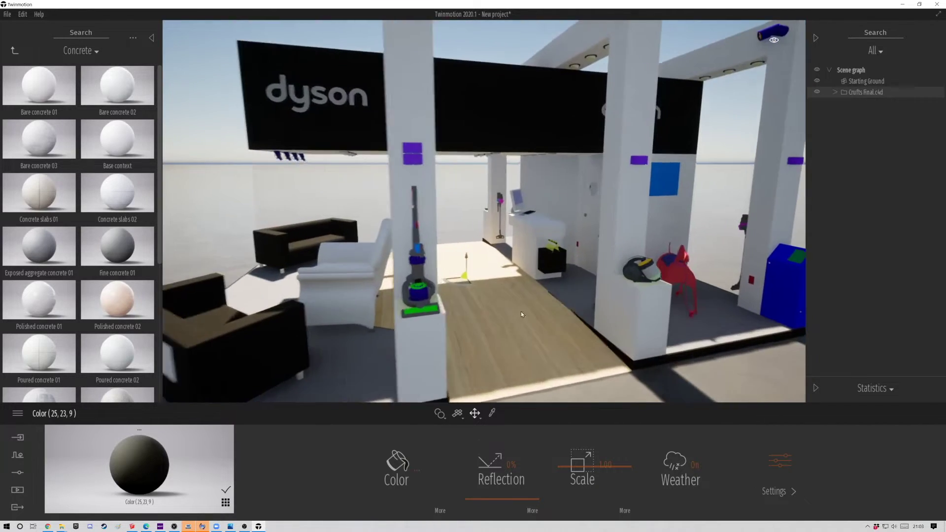
drag(453, 325, 288, 191)
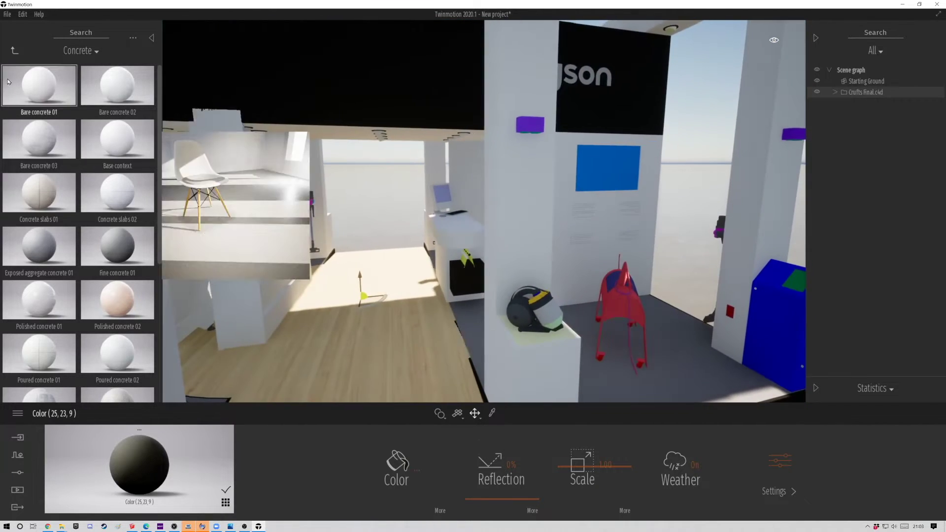
click(14, 49)
Step: Give the left wall panel a Mirror glass finish, replacing a frosted glass trial
click(35, 144)
click(38, 88)
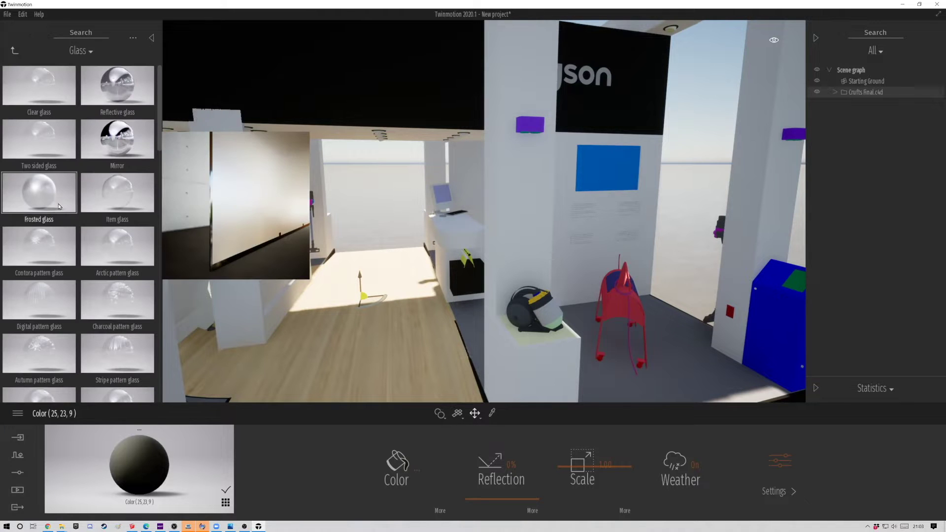
drag(39, 195, 248, 239)
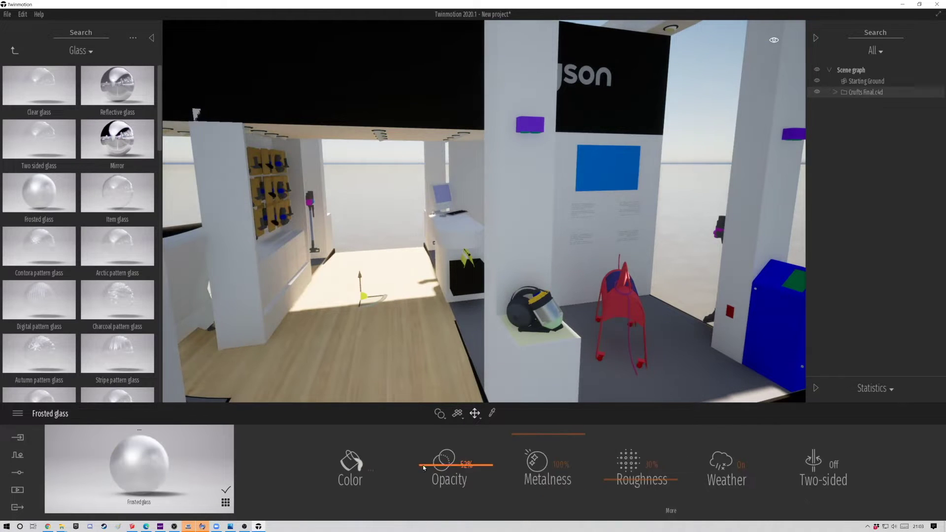
drag(564, 384, 517, 381)
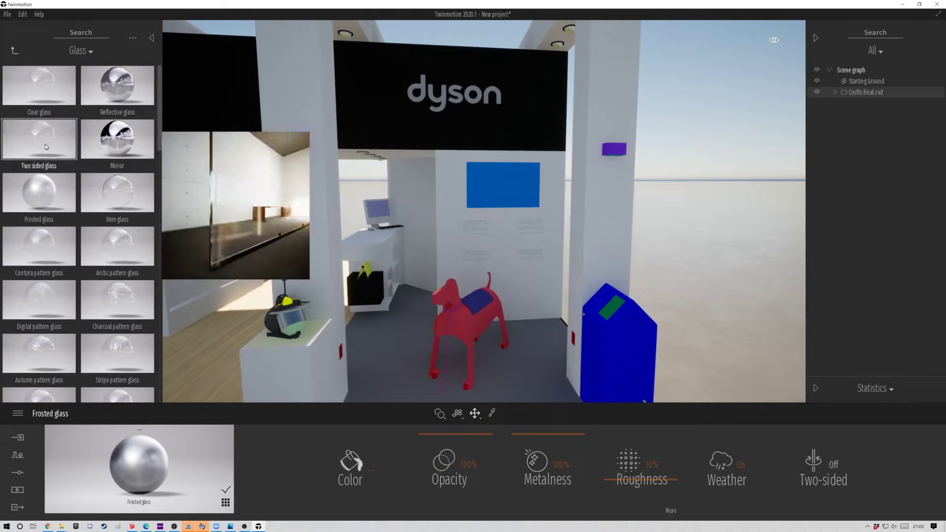
drag(117, 138, 221, 207)
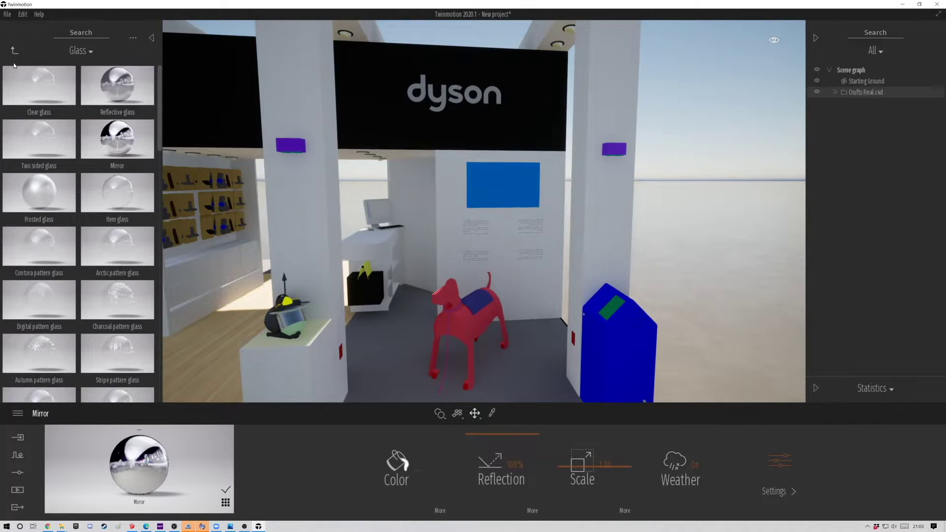
Step: Put the Video sample material on the booth's blue screen
click(14, 51)
scroll(67, 213, down, 2)
click(83, 219)
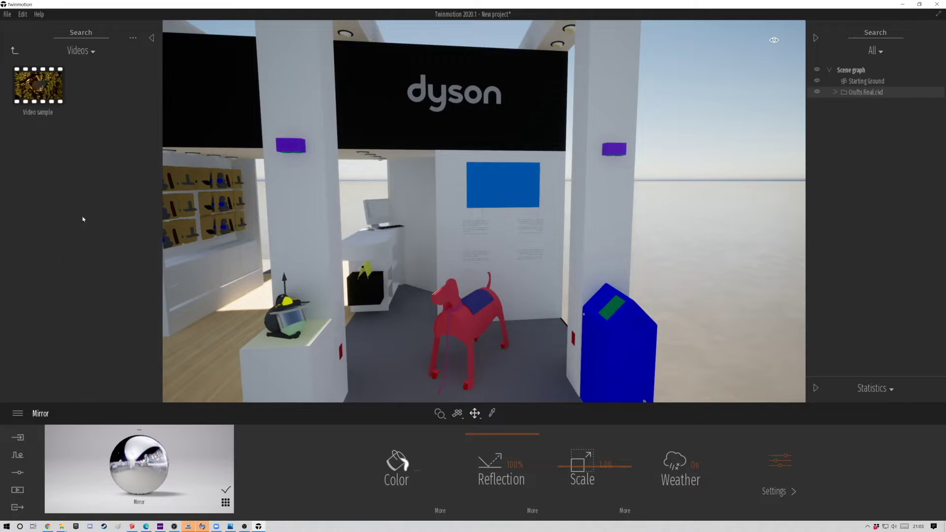
drag(38, 85, 495, 194)
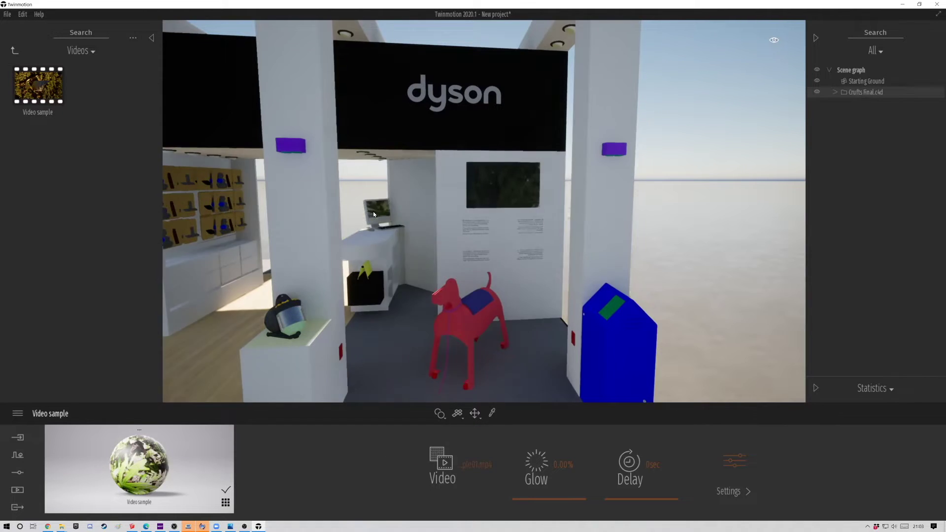
drag(379, 215, 691, 232)
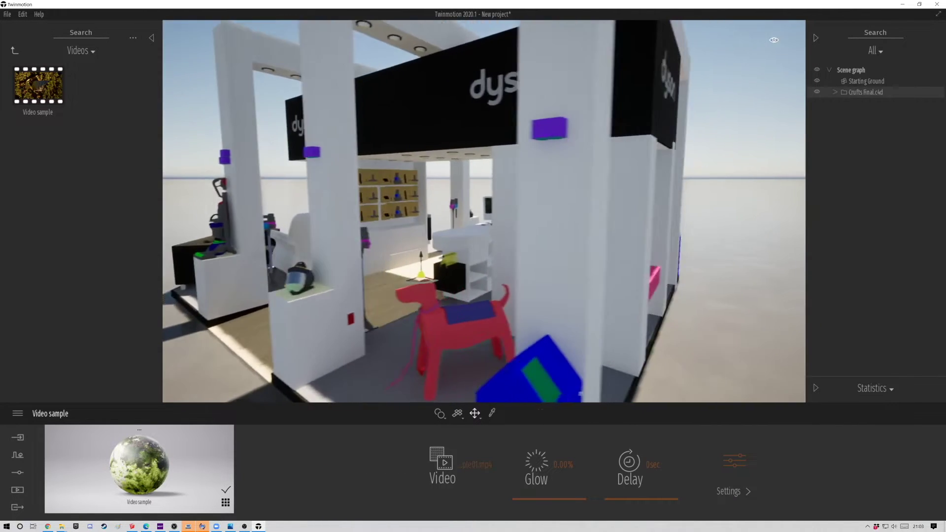
drag(728, 242, 522, 270)
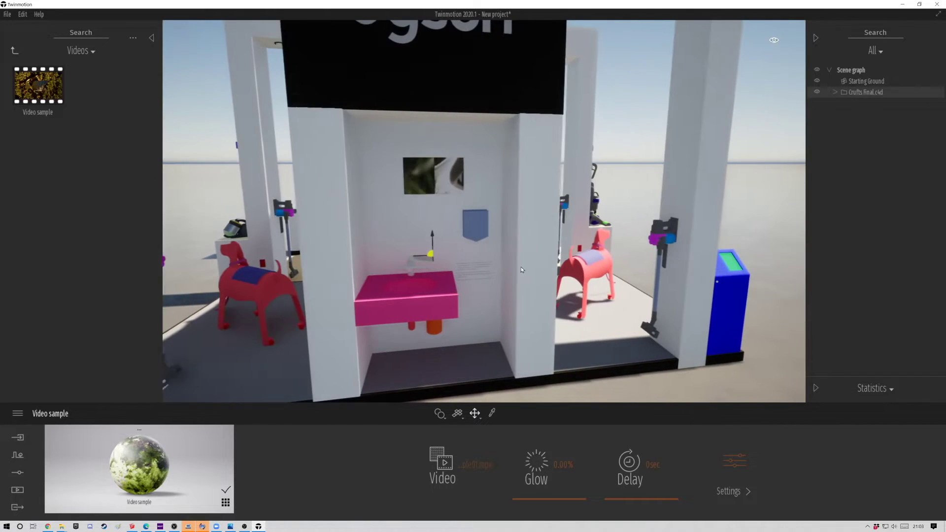
Step: Give the booth walls a full Chrome finish, replacing a worn chrome trial
click(13, 50)
click(34, 89)
click(121, 89)
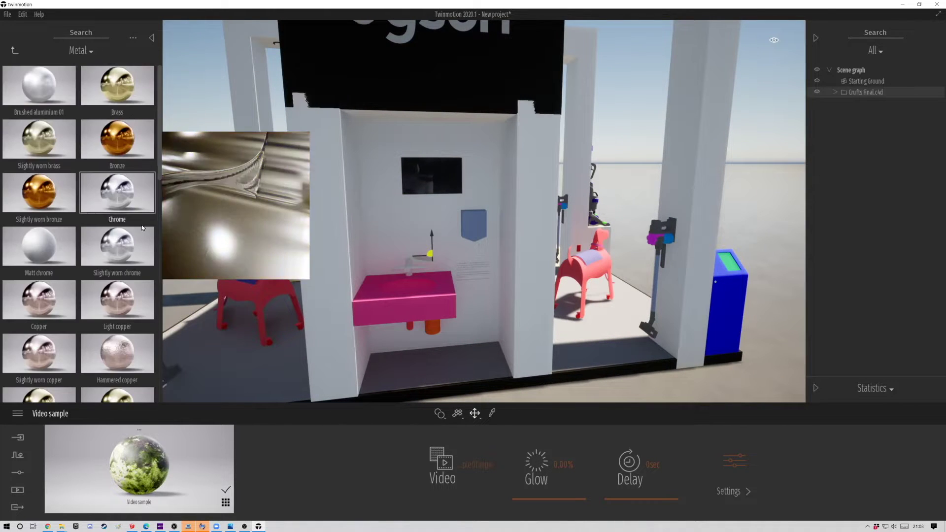
drag(123, 254, 390, 267)
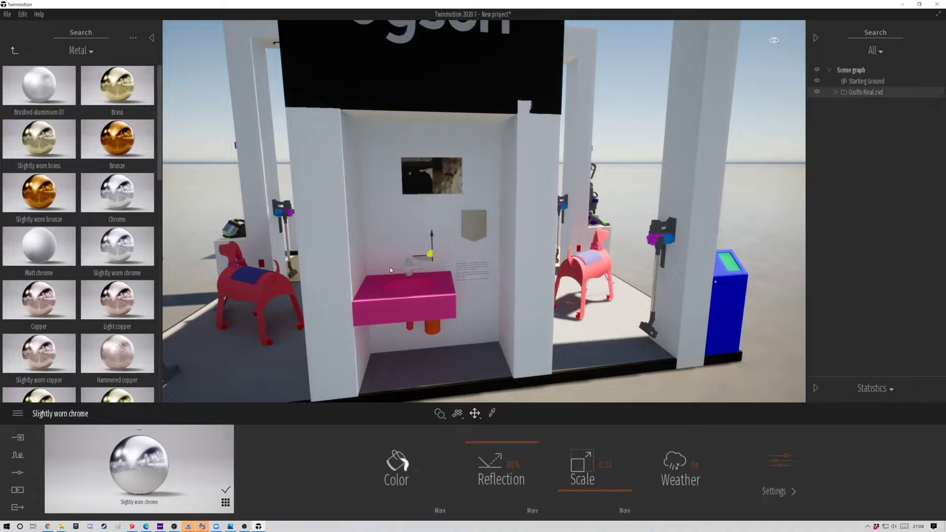
mouse_move(119, 197)
mouse_down()
mouse_move(408, 267)
mouse_move(129, 200)
mouse_up()
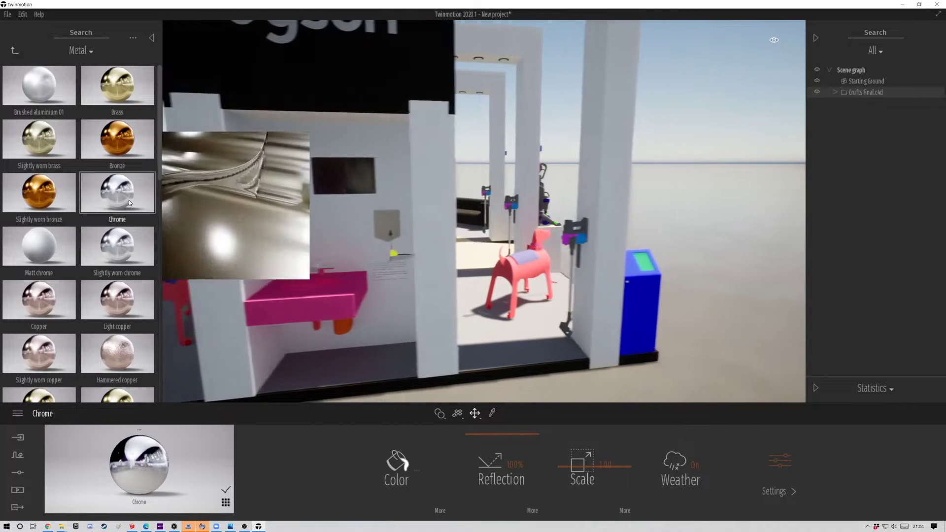
scroll(129, 200, down, 3)
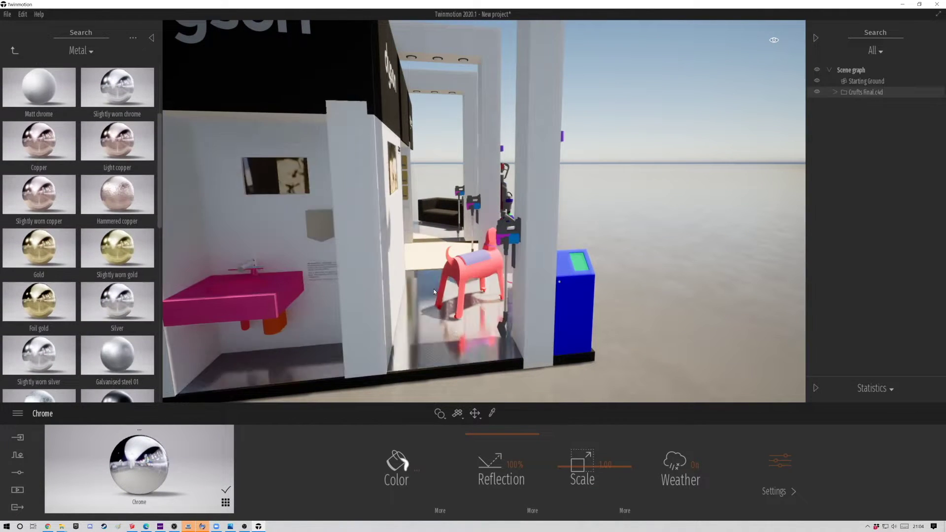
Step: Make the dog Silver and move the view into the booth
drag(435, 292, 471, 271)
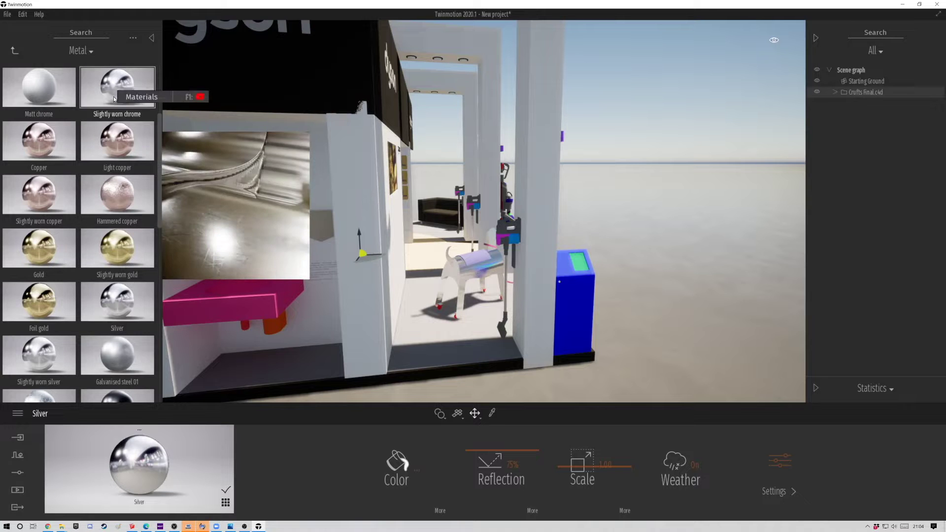
scroll(115, 97, up, 3)
drag(117, 159, 505, 292)
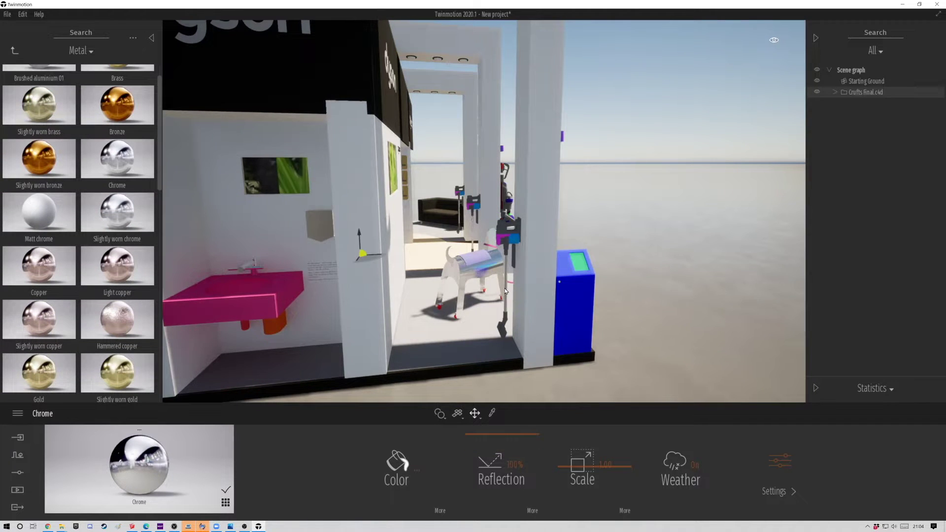
right_drag(506, 291, 459, 297)
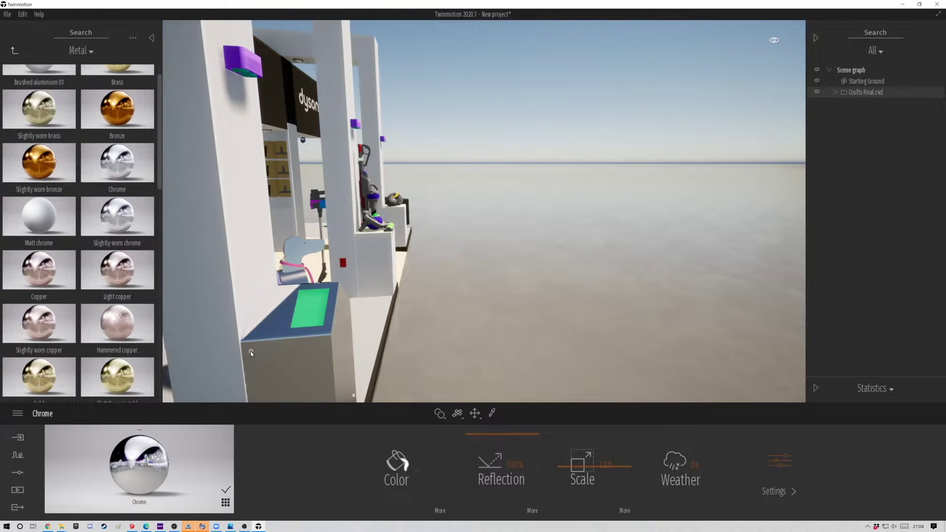
right_drag(251, 351, 250, 352)
scroll(99, 303, down, 2)
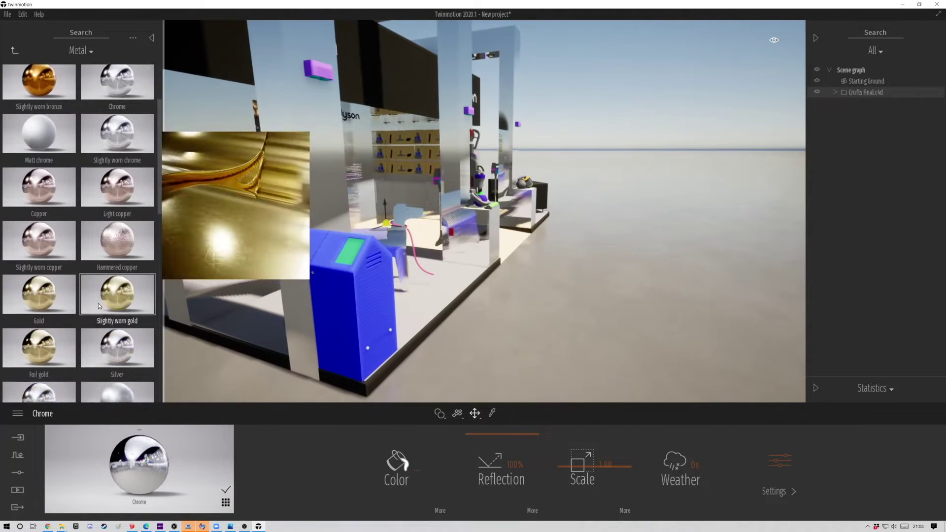
scroll(99, 303, down, 3)
drag(94, 269, 355, 311)
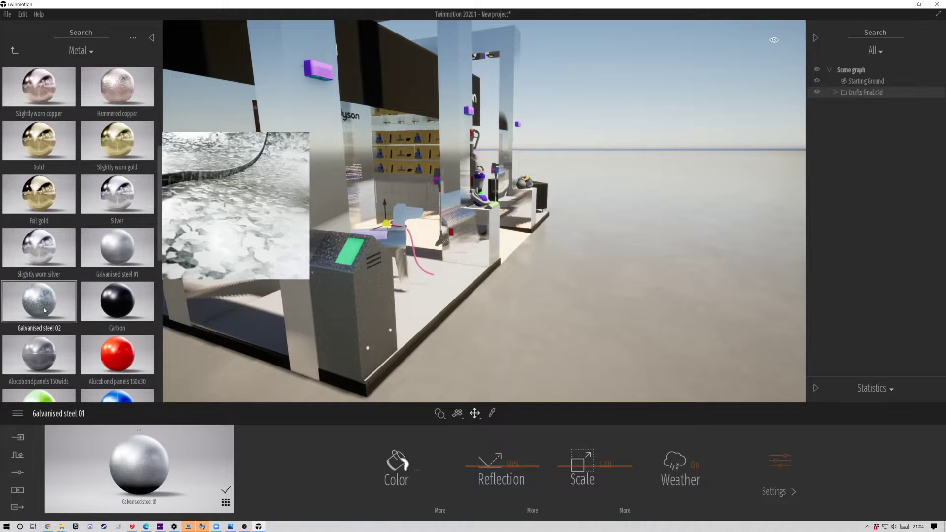
mouse_move(355, 267)
mouse_down()
mouse_move(472, 294)
mouse_move(444, 289)
mouse_up()
click(13, 51)
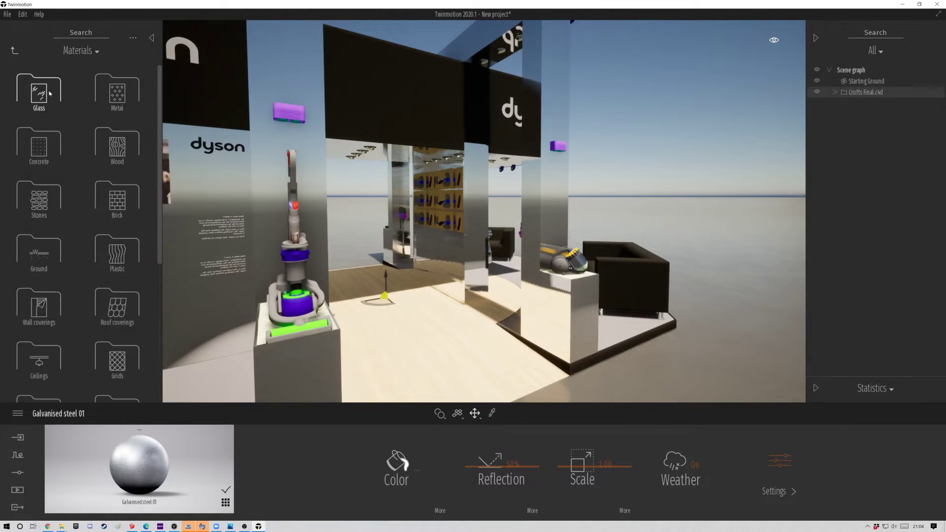
Step: Floor the booth in Ash 01 B wood at 85% reflection, after trying maple, chestnut and redcedar
click(117, 145)
drag(117, 138, 436, 393)
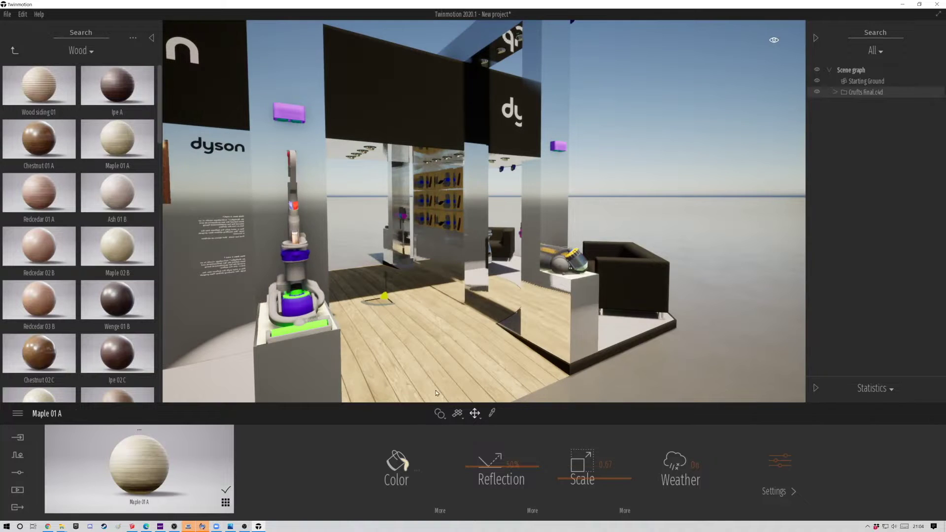
drag(39, 138, 377, 331)
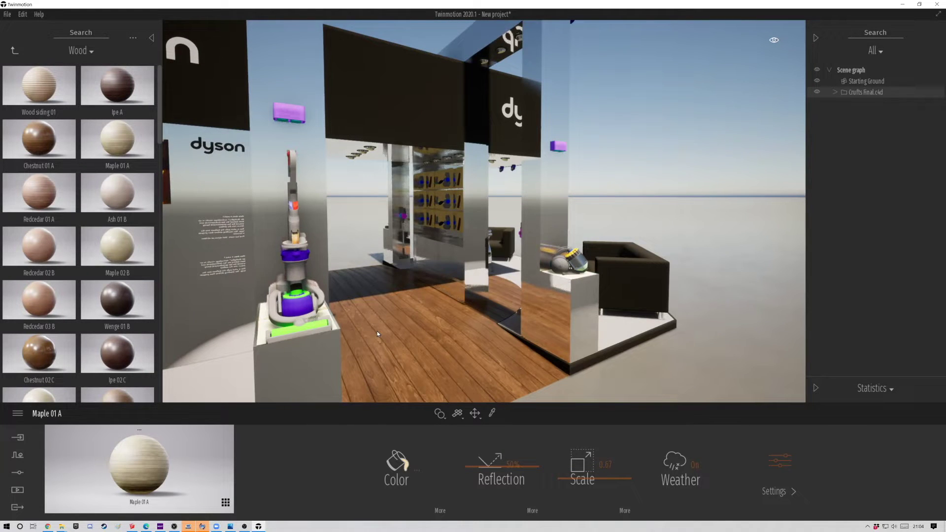
drag(38, 300, 377, 331)
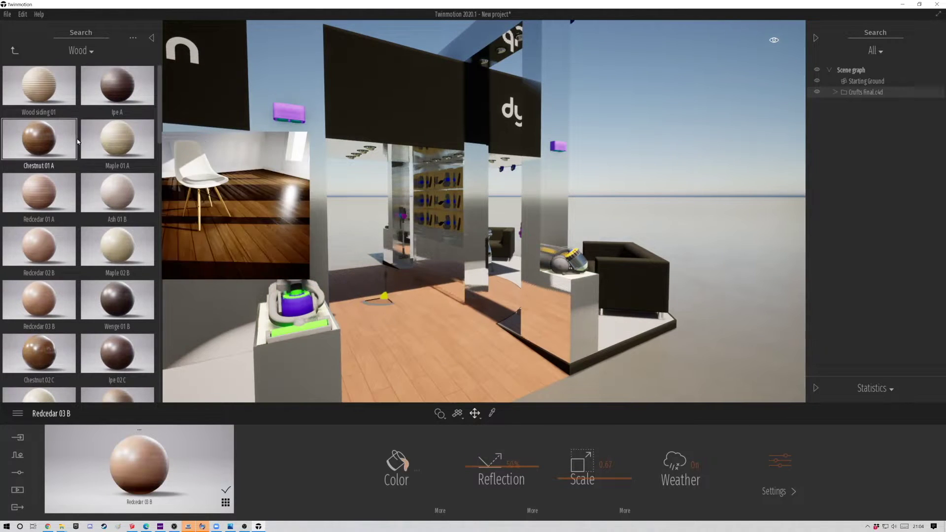
drag(117, 194, 414, 332)
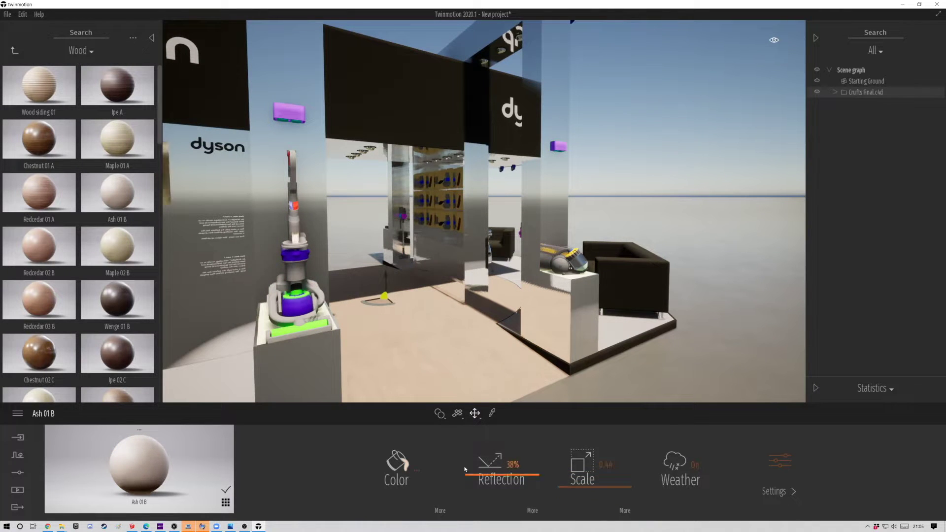
drag(465, 468, 476, 444)
scroll(374, 354, down, 5)
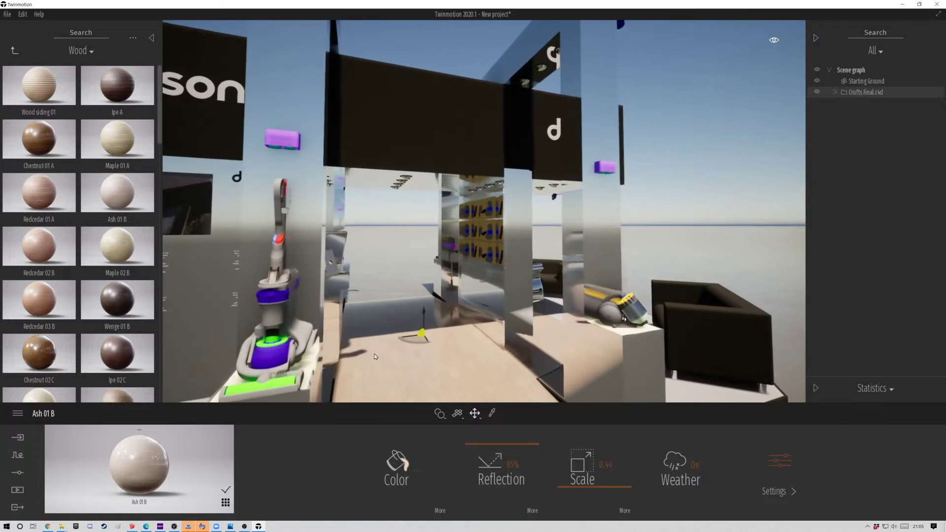
click(12, 50)
Step: Apply Translucid plastic to the booth walls
click(38, 91)
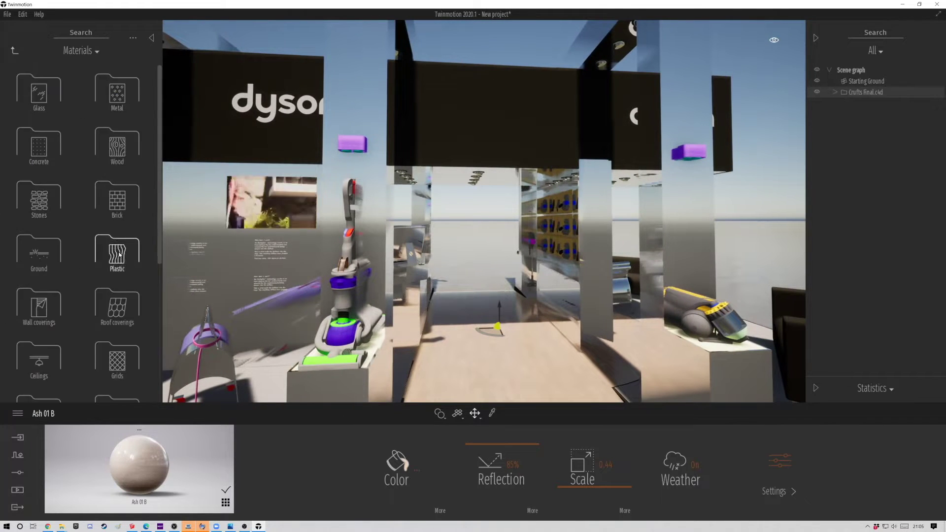
click(119, 251)
drag(122, 256, 330, 312)
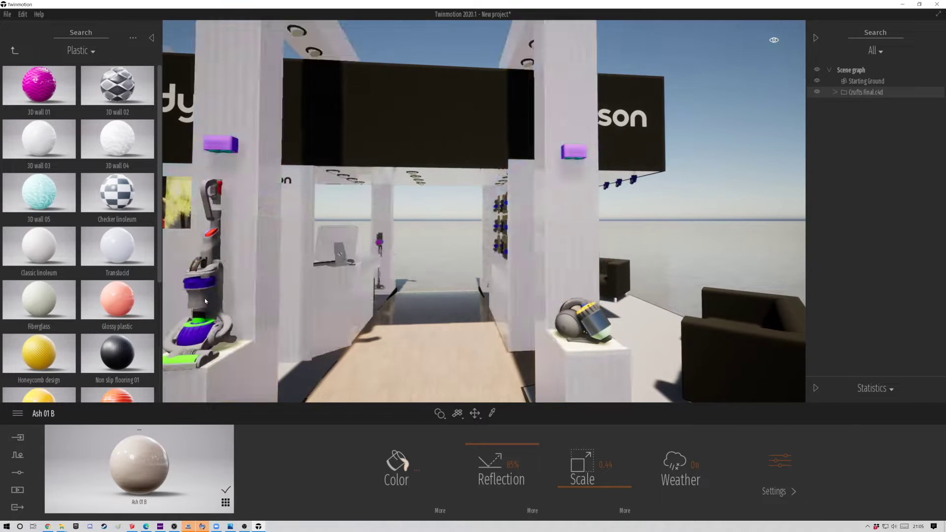
key(Up)
key(Up)
key(Up)
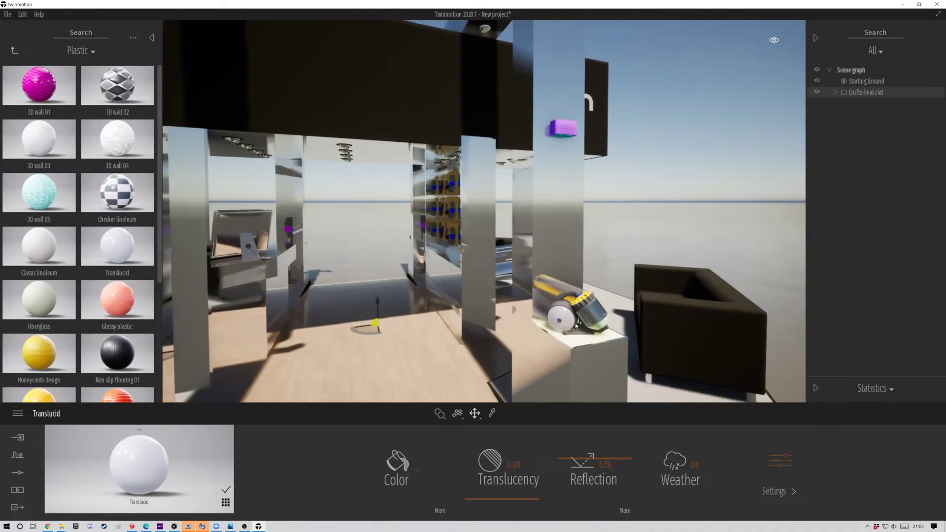
Step: Sample the wall chrome and floor wood, then adjust the Ash 01 B texture and scale
key(Up)
alt+click(579, 275)
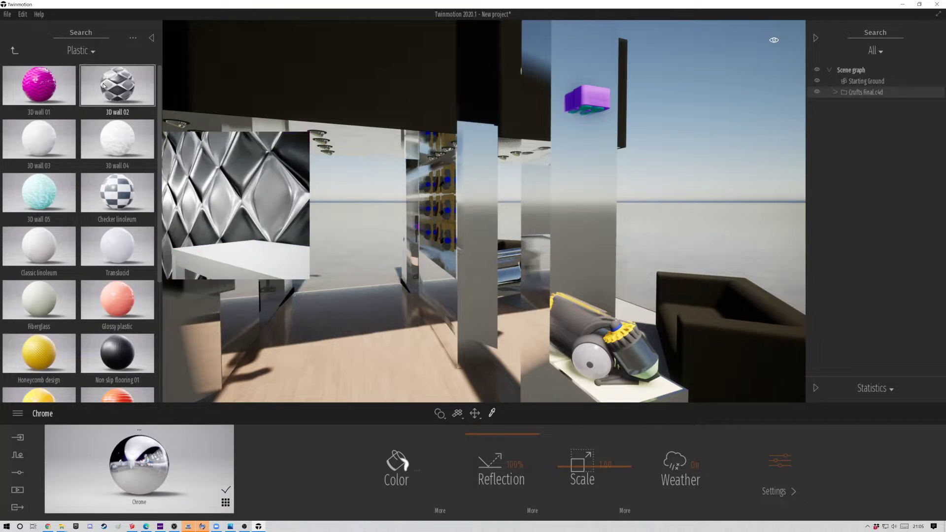
alt+click(386, 212)
key(ctrl+z)
key(ctrl+z)
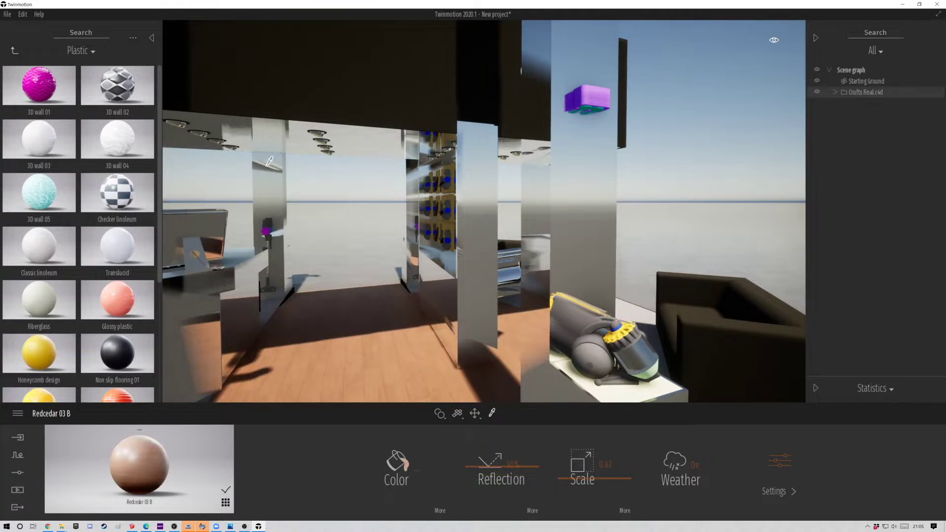
key(ctrl+y)
click(13, 50)
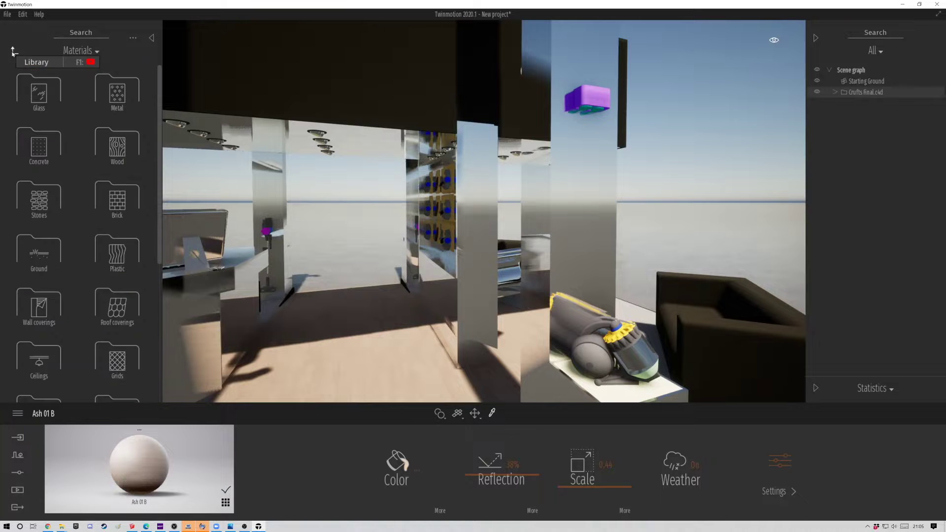
click(39, 304)
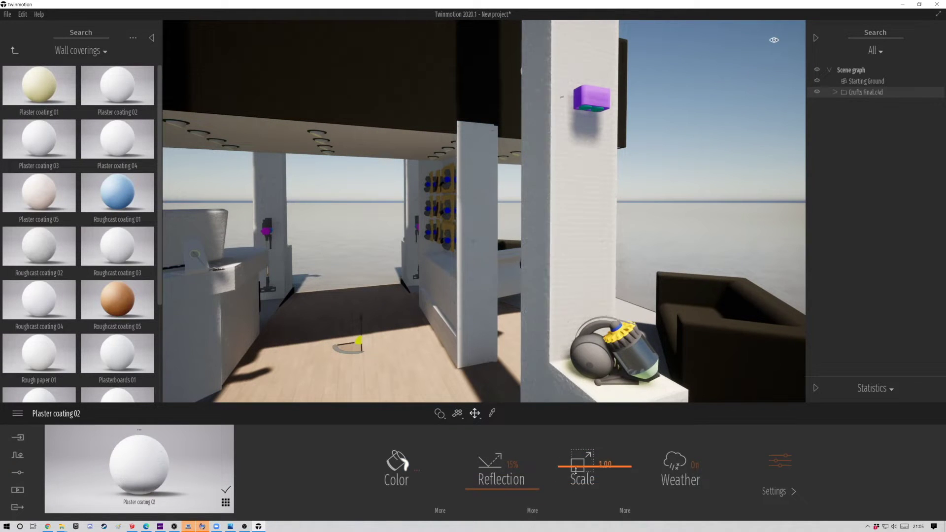
Step: Pick a carpet wool from the Fabric materials and move toward the sofas
click(13, 51)
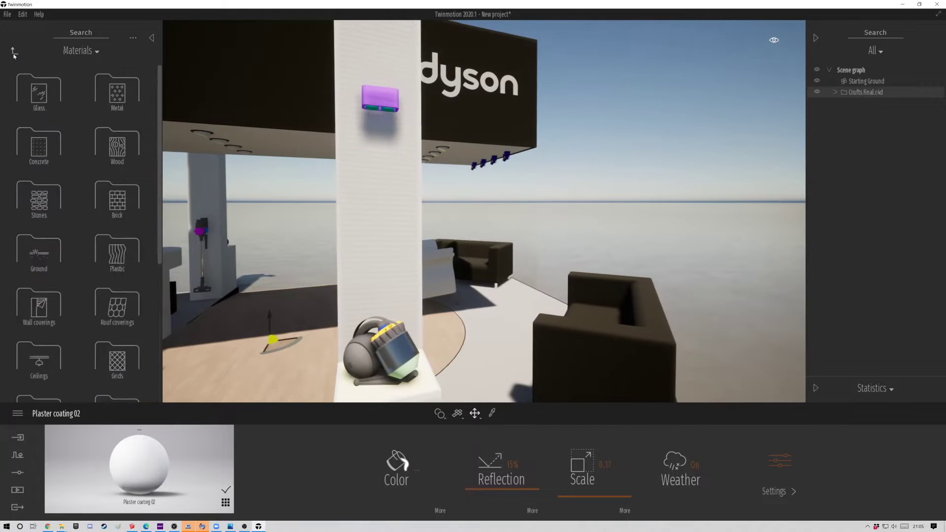
click(46, 98)
scroll(52, 335, down, 2)
click(52, 334)
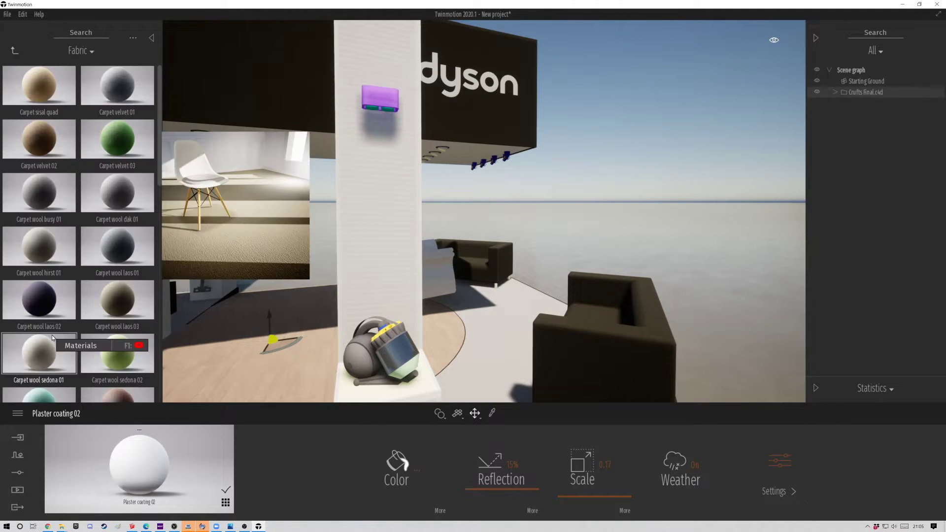
scroll(52, 335, down, 3)
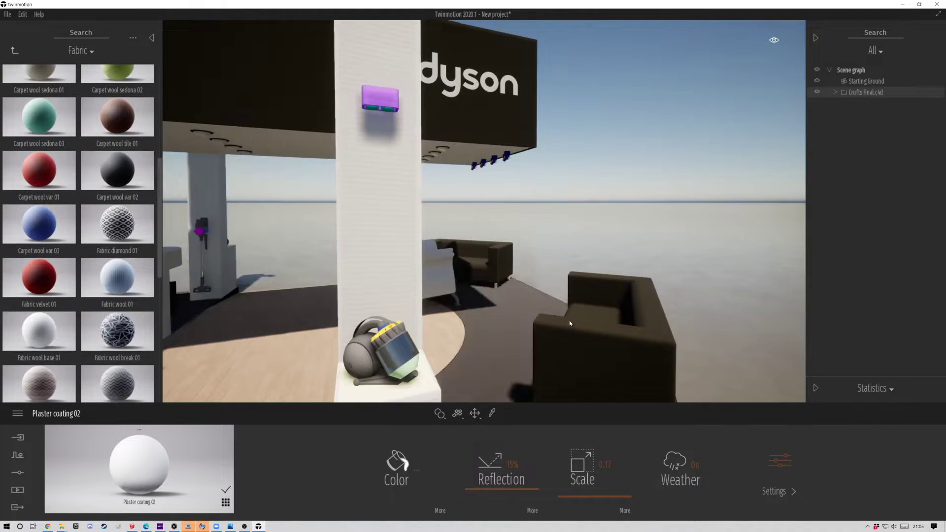
click(618, 342)
mouse_move(618, 341)
mouse_down()
mouse_move(390, 352)
mouse_move(545, 287)
mouse_move(295, 315)
mouse_up()
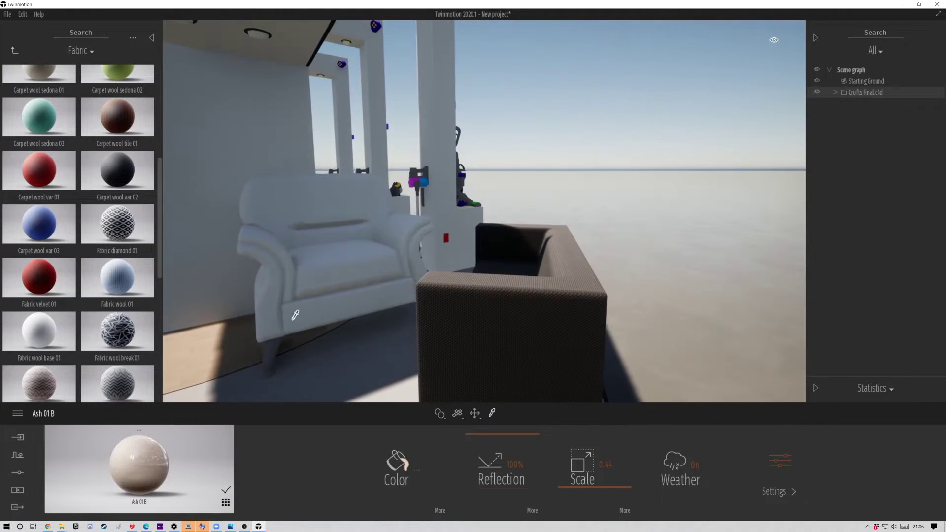
Step: Try teal Carpet wool sedona 03 on the armchair, undo it, and view the whole booth
mouse_move(39, 119)
mouse_down()
mouse_move(297, 254)
mouse_move(61, 193)
mouse_up()
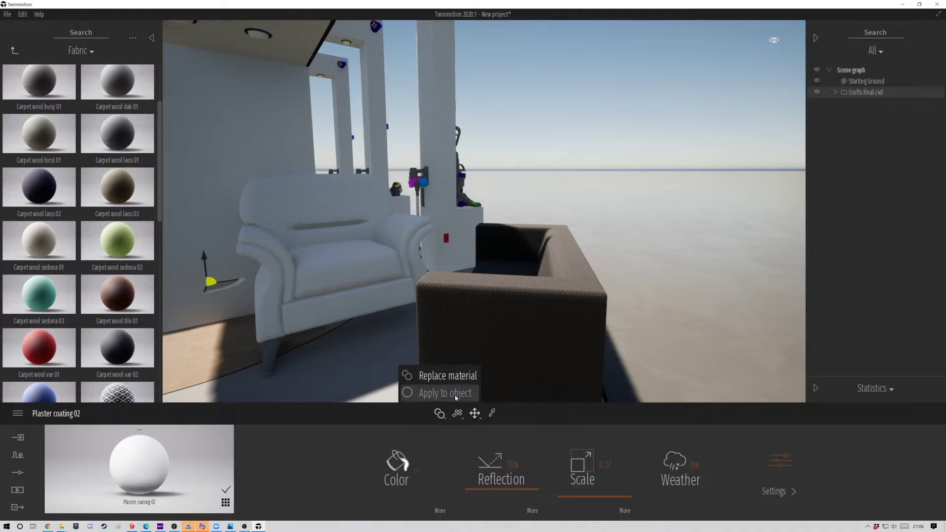
mouse_move(456, 397)
mouse_down()
mouse_move(301, 319)
mouse_move(463, 203)
mouse_move(494, 204)
mouse_up()
key(ctrl+z)
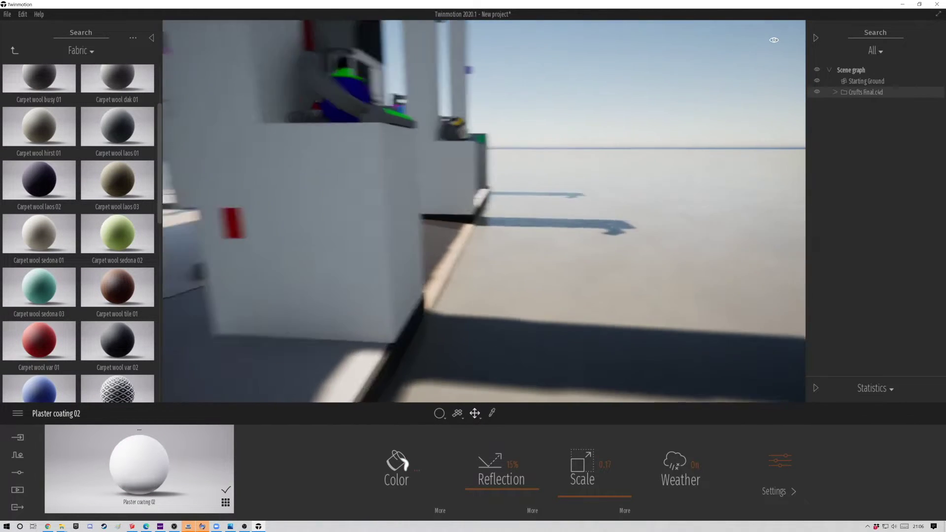
click(209, 497)
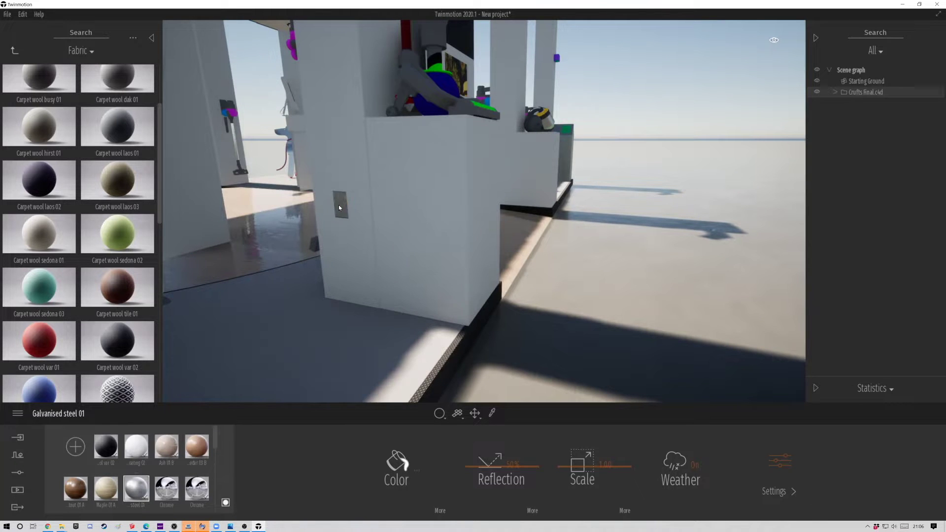
mouse_move(338, 205)
mouse_down()
mouse_move(479, 249)
mouse_move(341, 76)
mouse_up()
scroll(110, 133, up, 2)
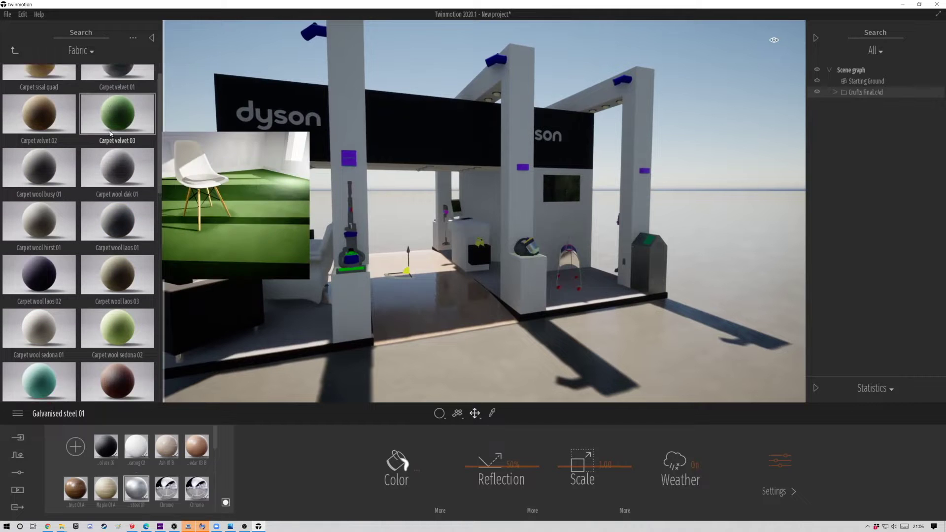
scroll(111, 133, up, 1)
Step: Give the top light fixtures a Chrome finish and preview a material on the banner wall
mouse_move(166, 469)
mouse_down()
mouse_move(312, 38)
mouse_move(551, 135)
mouse_up()
scroll(552, 136, up, 5)
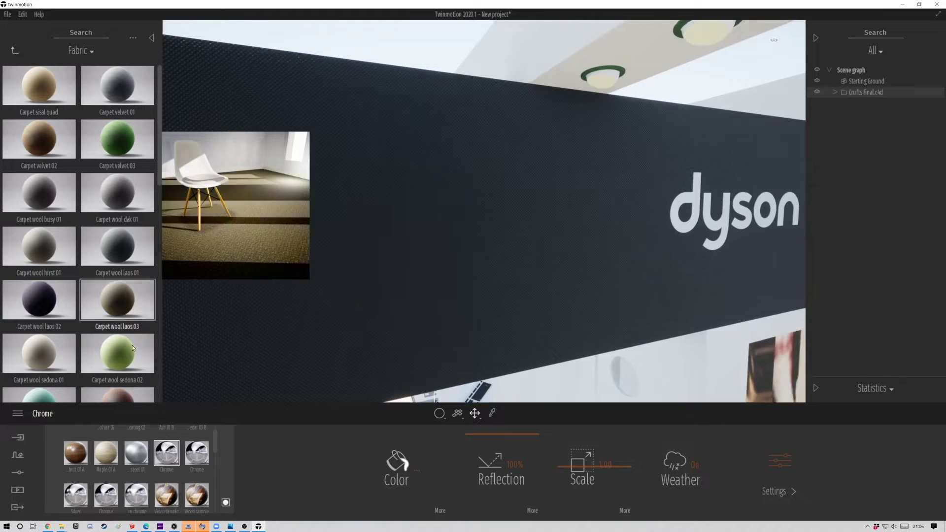
drag(133, 348, 614, 78)
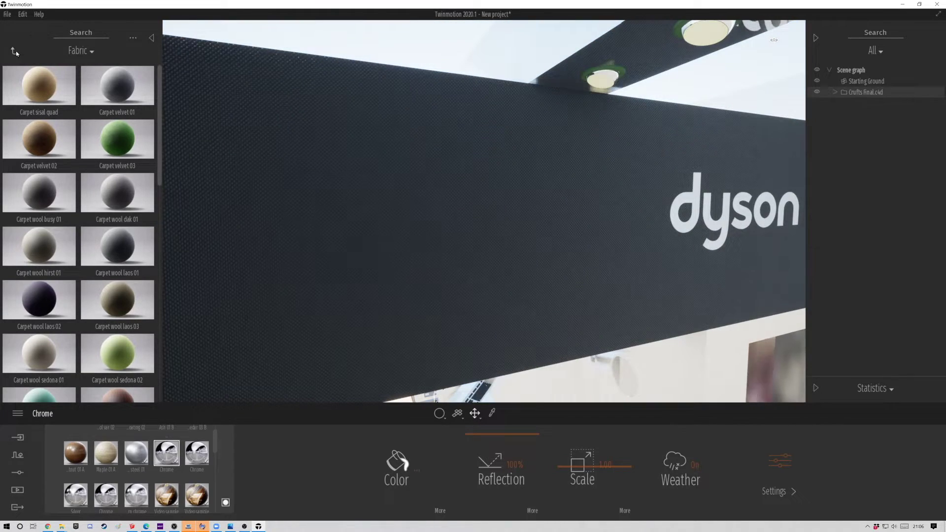
click(16, 51)
click(30, 105)
scroll(104, 295, down, 3)
Step: Apply Neon 01 to the black dyson banner wall
click(82, 317)
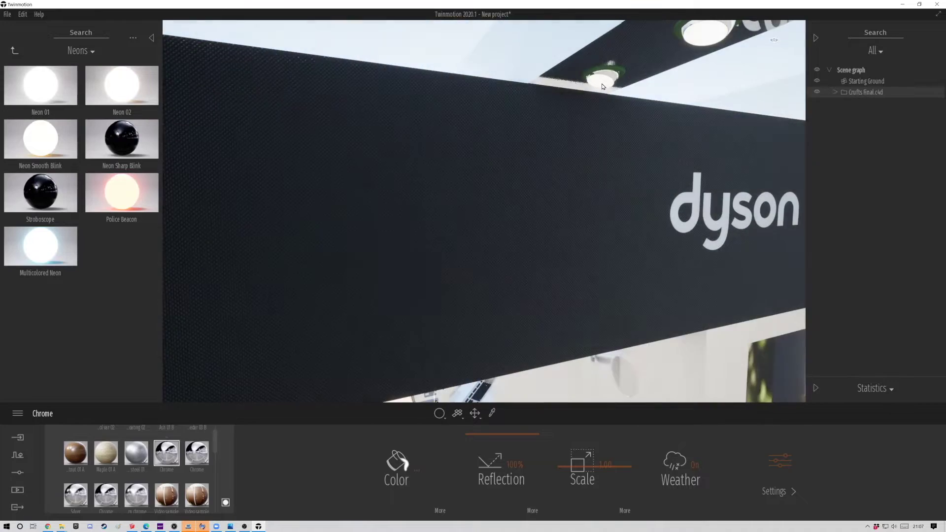
drag(44, 98, 563, 187)
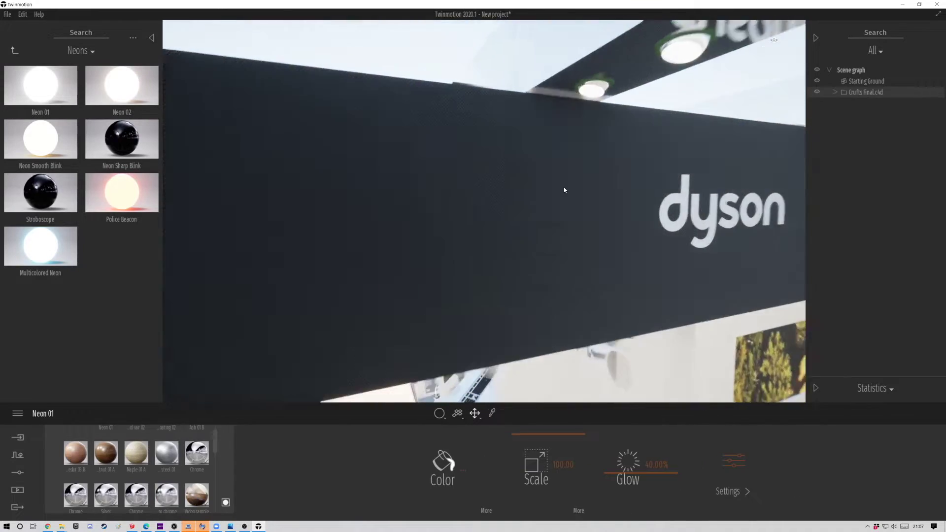
key(Up)
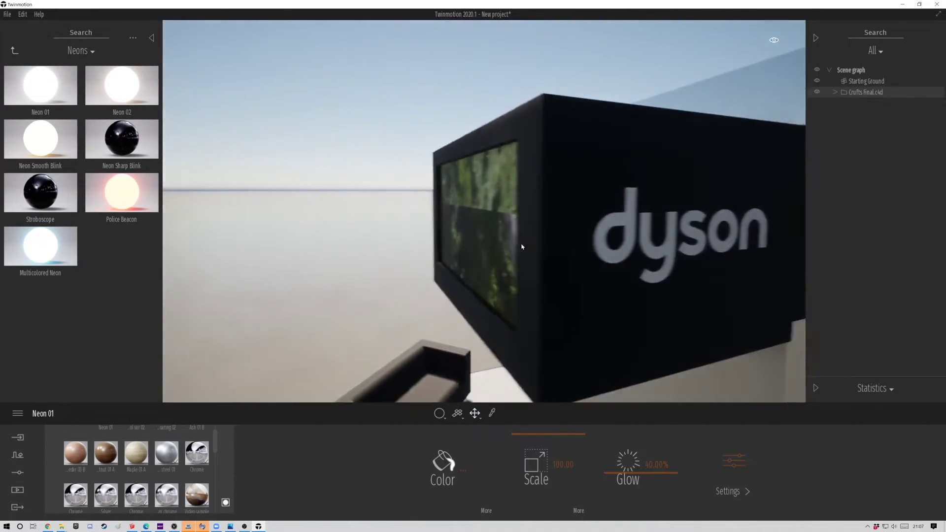
drag(468, 214, 589, 320)
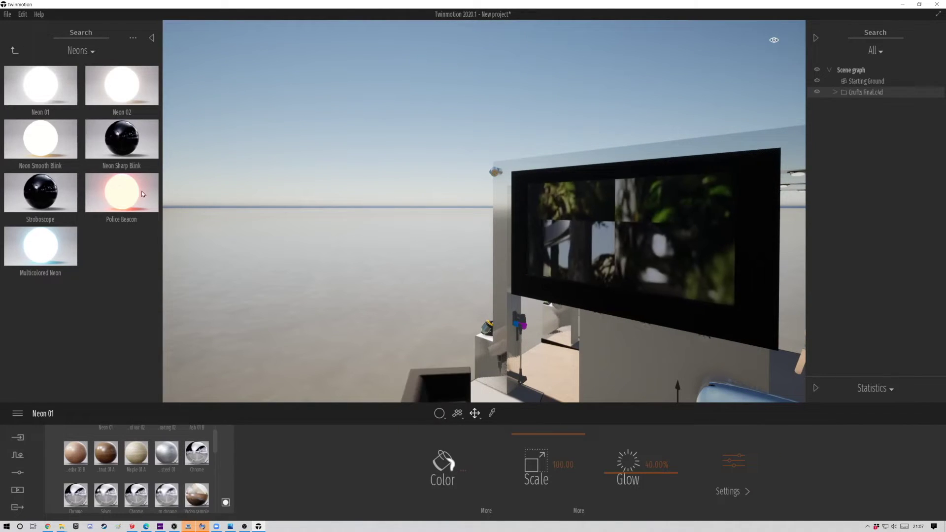
Step: Shrink the video texture on the booth's Video sample screen with its Scale slider
click(14, 50)
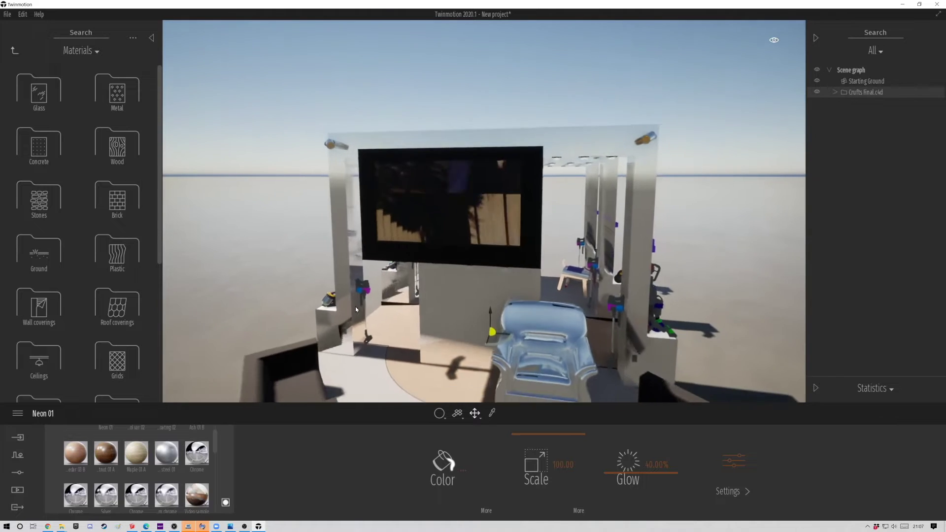
click(451, 207)
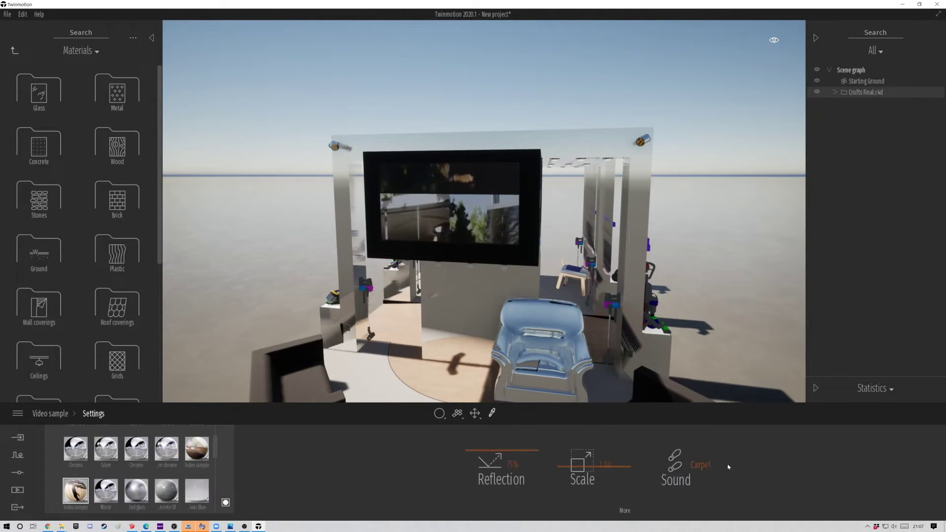
click(561, 444)
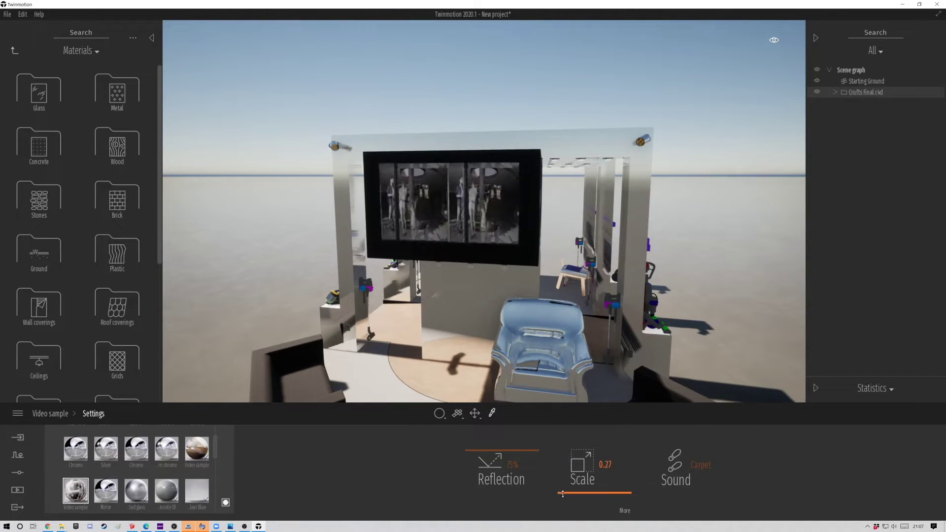
Step: Apply Plaster coating 02 to the chrome walls and armchair
drag(424, 331, 385, 296)
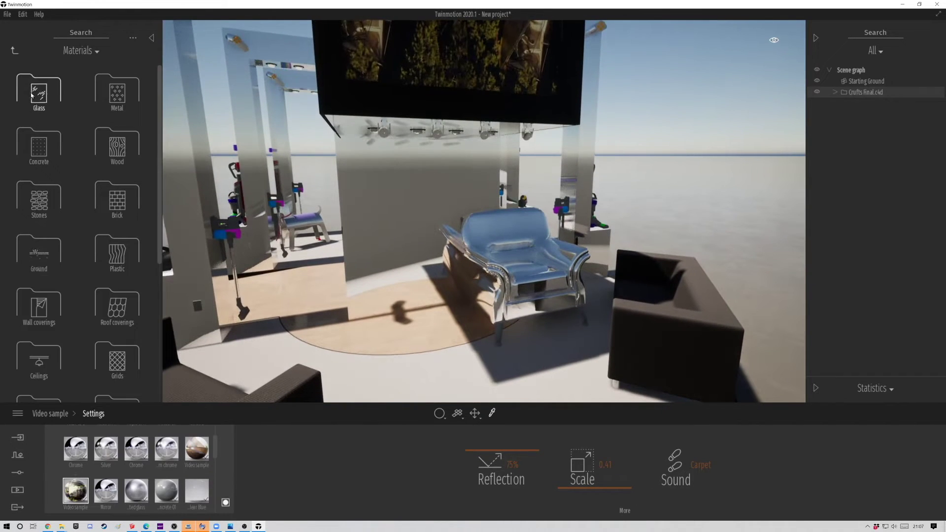
click(39, 303)
mouse_move(117, 86)
mouse_down()
mouse_move(488, 260)
mouse_move(463, 307)
mouse_move(348, 341)
mouse_move(390, 357)
mouse_move(511, 347)
mouse_up()
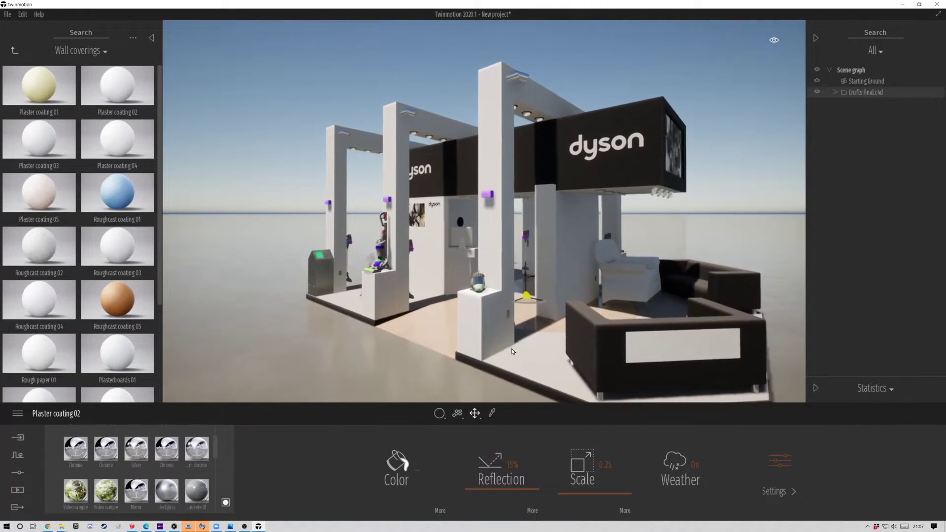
Step: Save the project with Ctrl+S to D:\Twinmotion Projects\Exhibitions under the name 'Crufts'
click(12, 51)
key(ctrl+s)
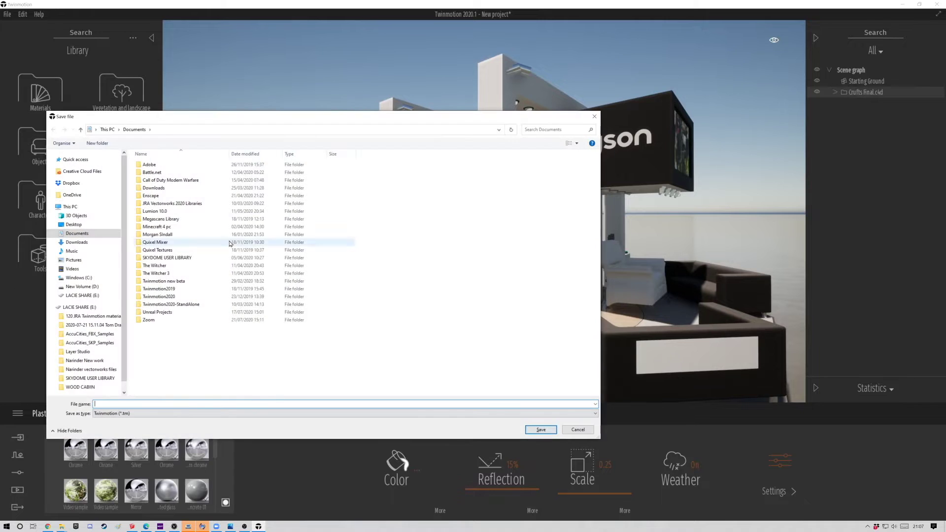
click(82, 286)
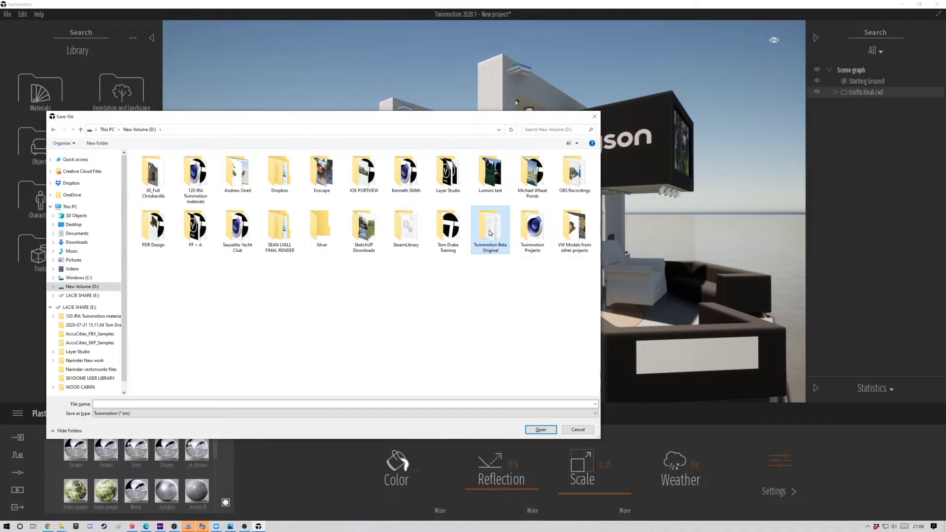
double_click(532, 230)
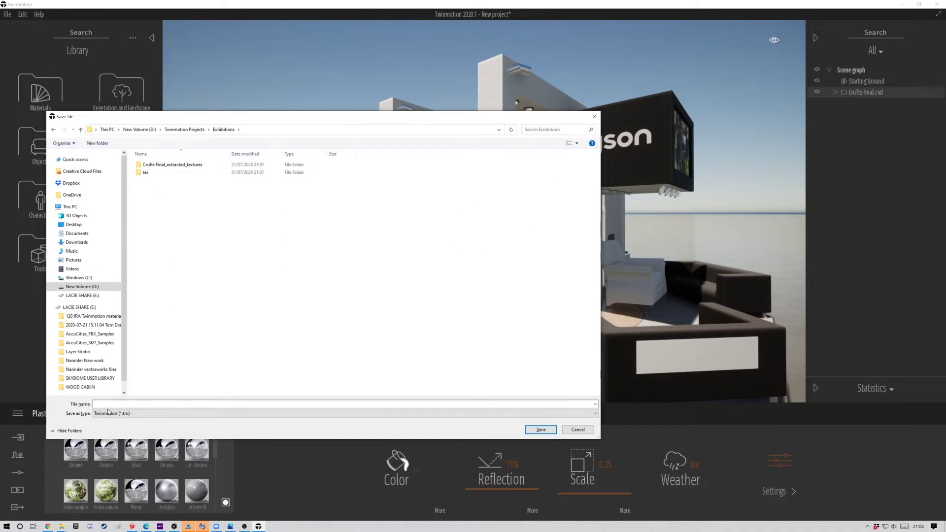
text(Crufts)
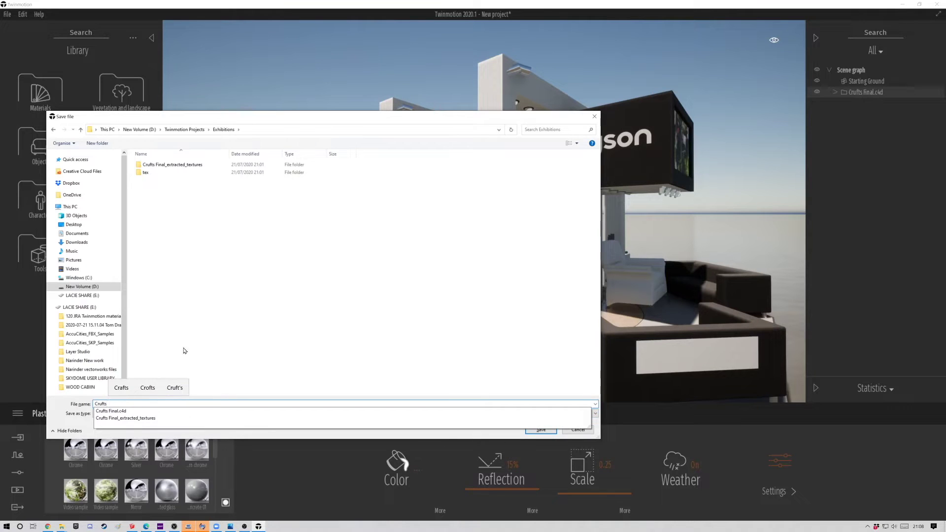
key(Return)
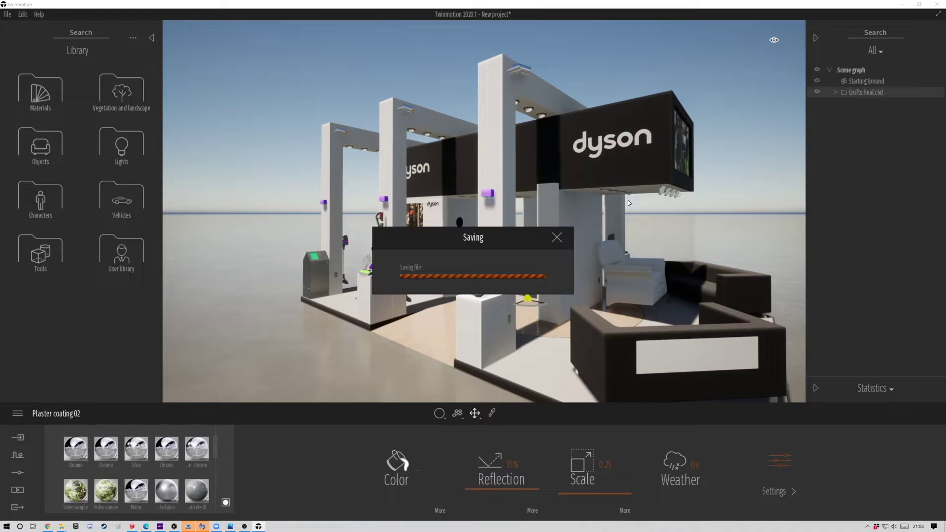
scroll(497, 213, up, 1)
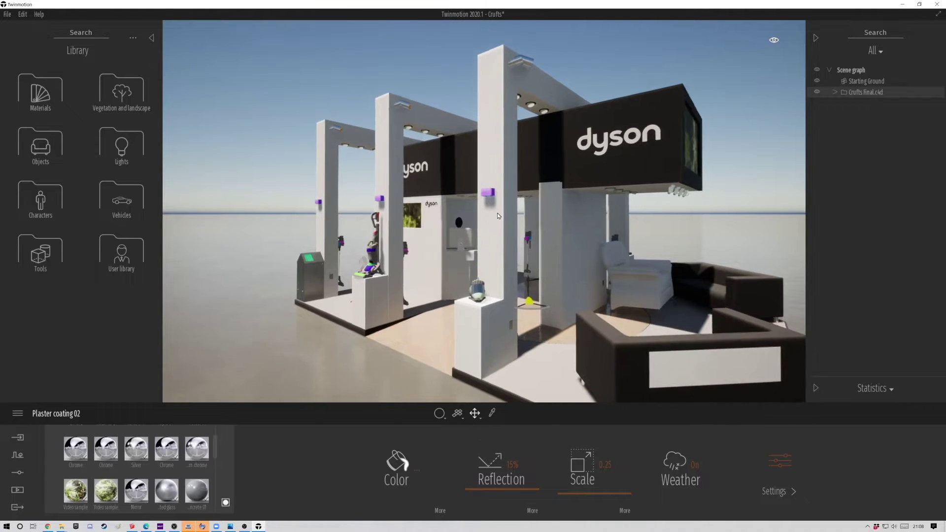
scroll(498, 213, up, 2)
Step: Apply a metal finish from the Metals library to the booth walls
click(40, 92)
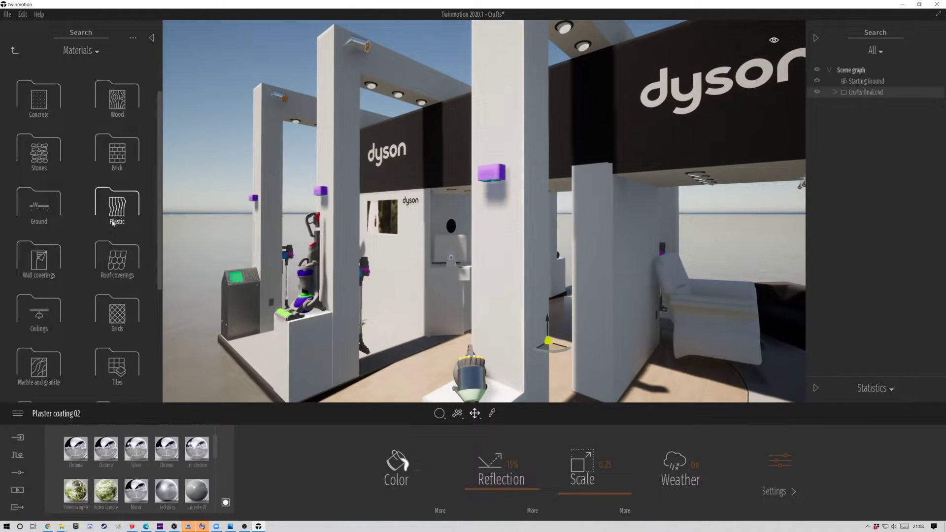
scroll(113, 221, down, 2)
click(117, 254)
drag(39, 85, 353, 208)
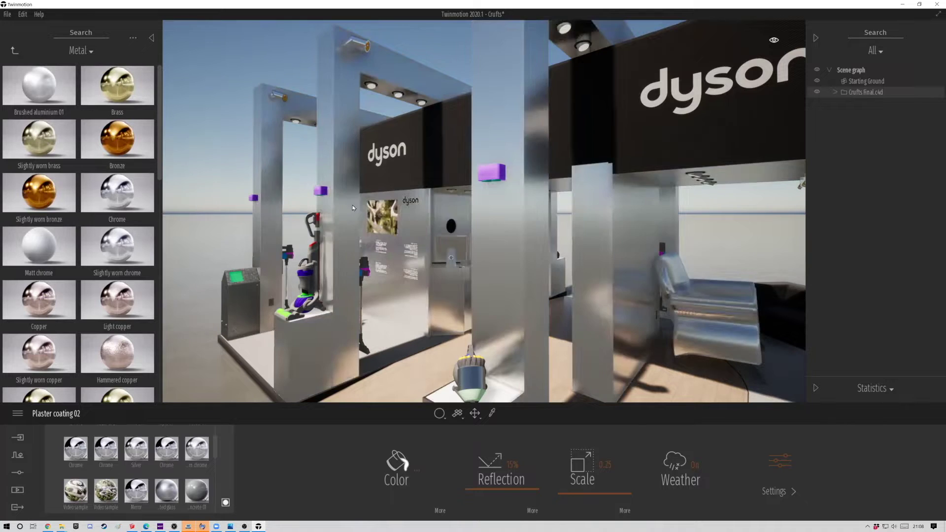
scroll(354, 209, up, 3)
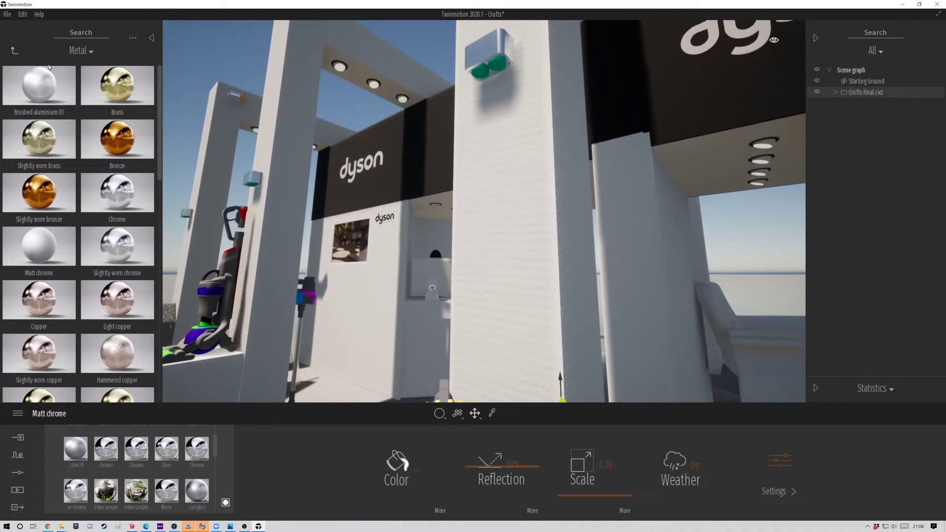
Step: Apply Neon 01 to the green pillar fixture
click(13, 50)
scroll(79, 205, down, 2)
scroll(63, 328, down, 2)
click(64, 327)
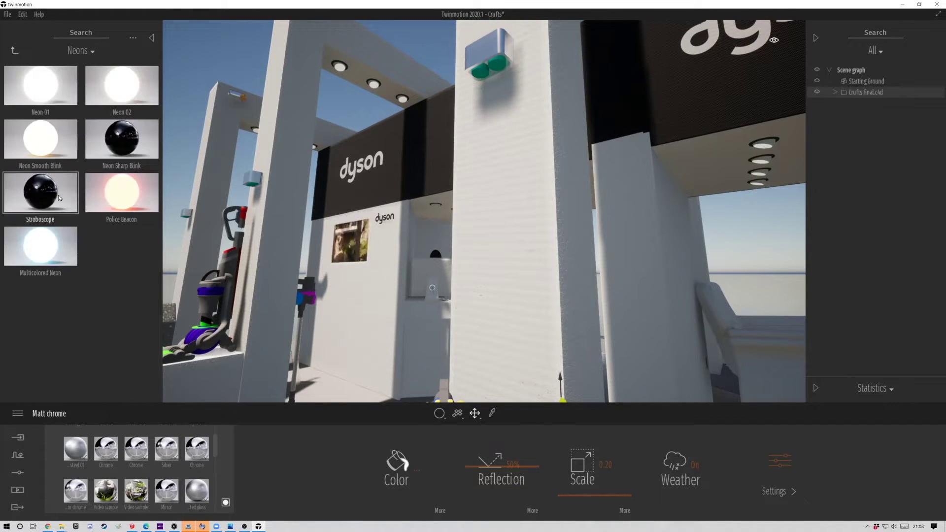
drag(42, 103, 476, 70)
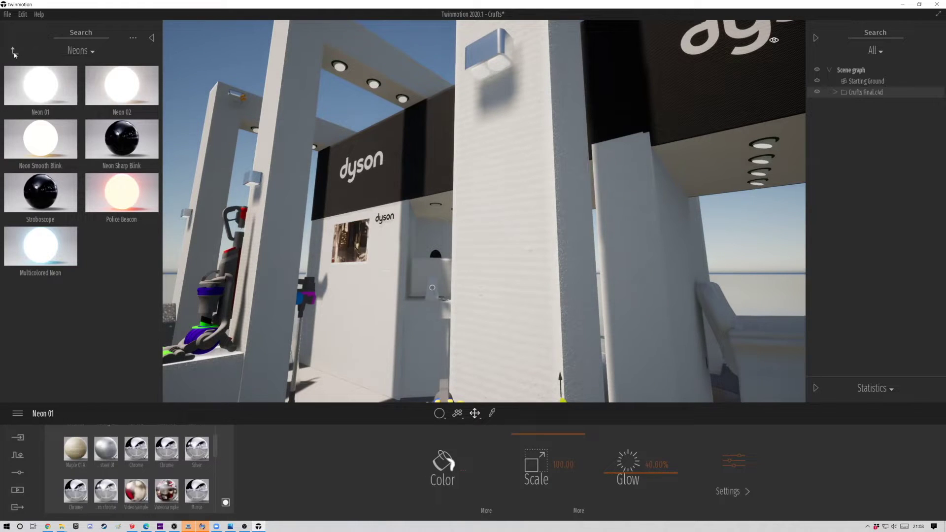
click(13, 50)
click(120, 140)
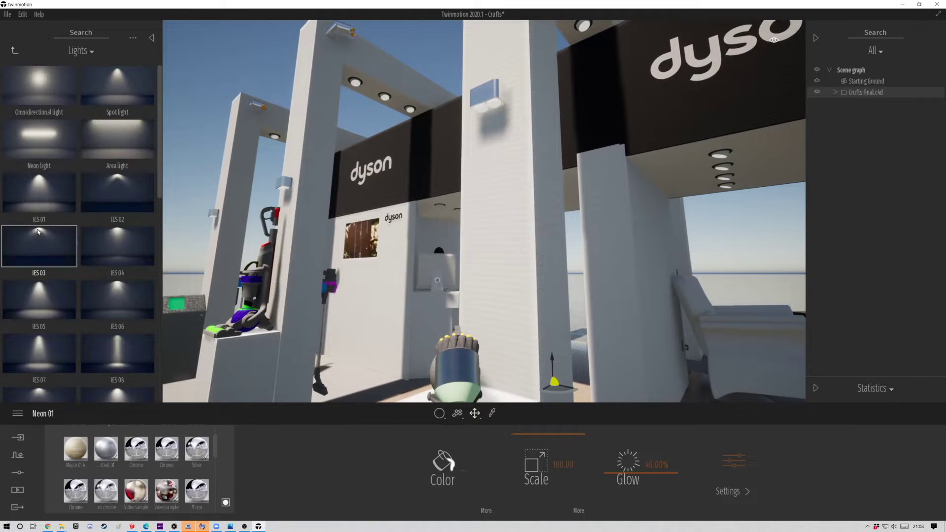
Step: Place an IES 06 spotlight on the pillar fixture at 10000lm intensity
drag(496, 128, 500, 126)
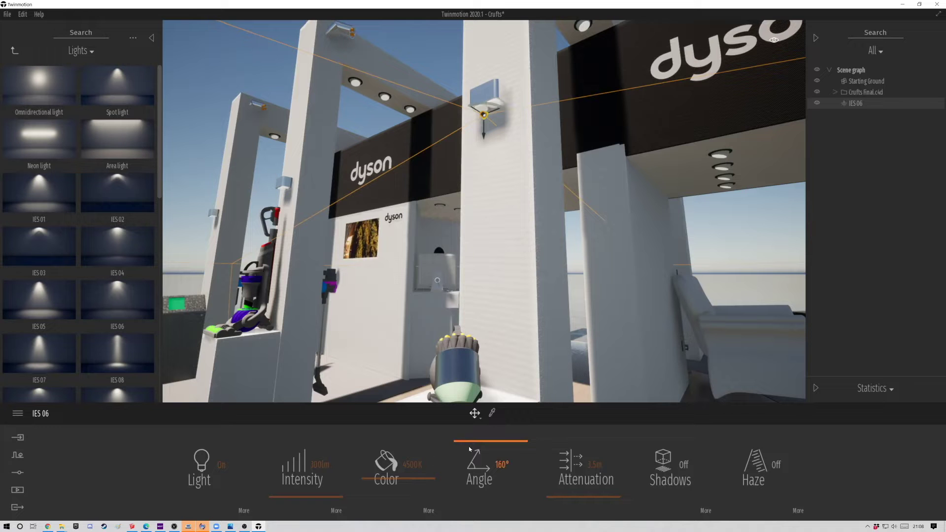
drag(287, 499, 341, 499)
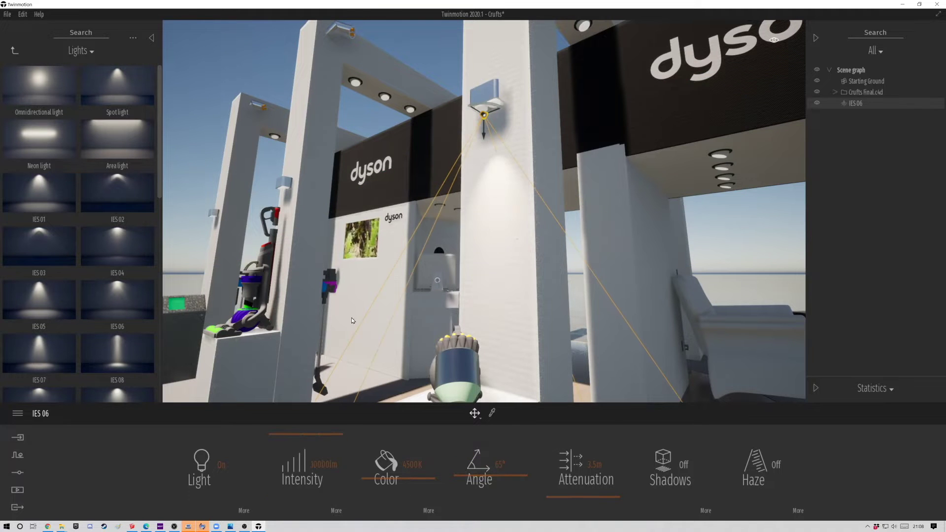
mouse_move(467, 209)
right_down()
mouse_move(551, 149)
mouse_move(724, 60)
right_up()
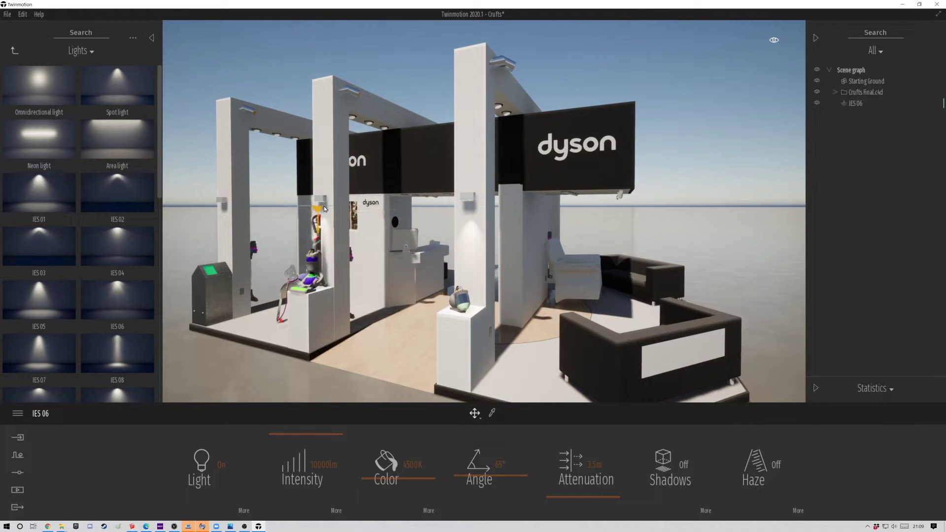
Step: Copy the spotlight onto two more pillars and shift the time of day toward sunset
shift+drag(324, 206, 327, 204)
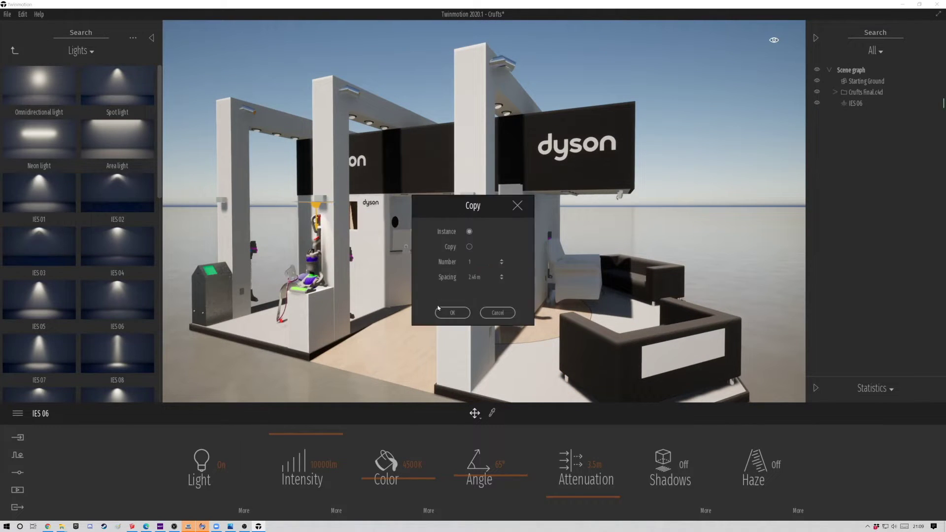
click(440, 311)
shift+drag(227, 210, 227, 206)
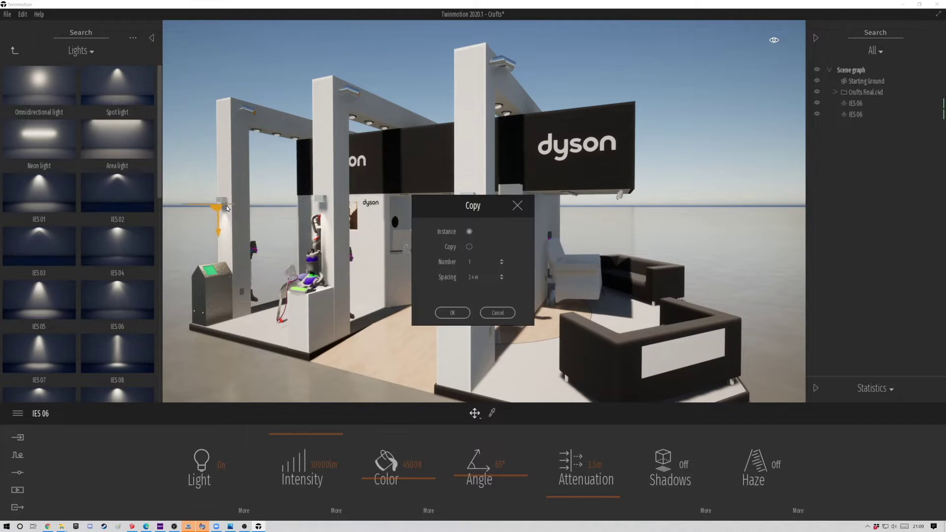
click(459, 310)
click(774, 42)
drag(739, 137, 732, 135)
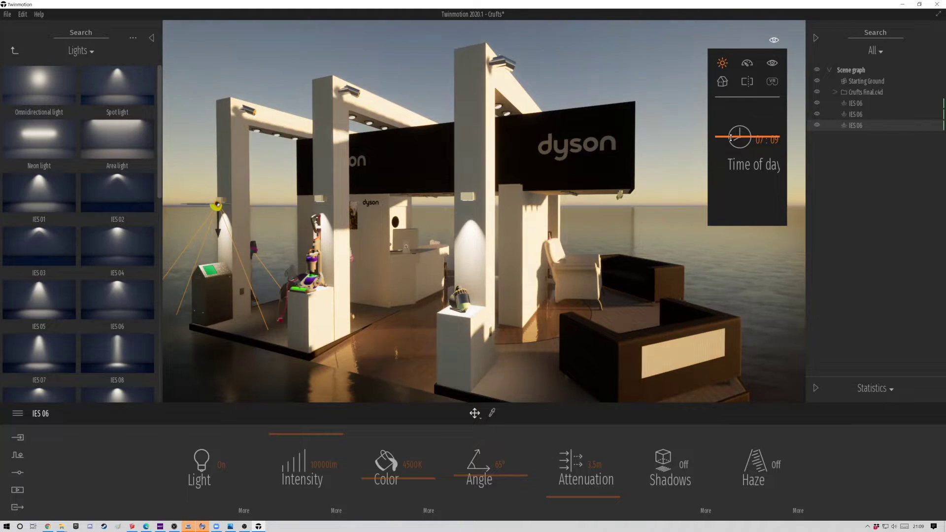
Step: Move the time of day to morning, around 08:30
drag(732, 137, 740, 137)
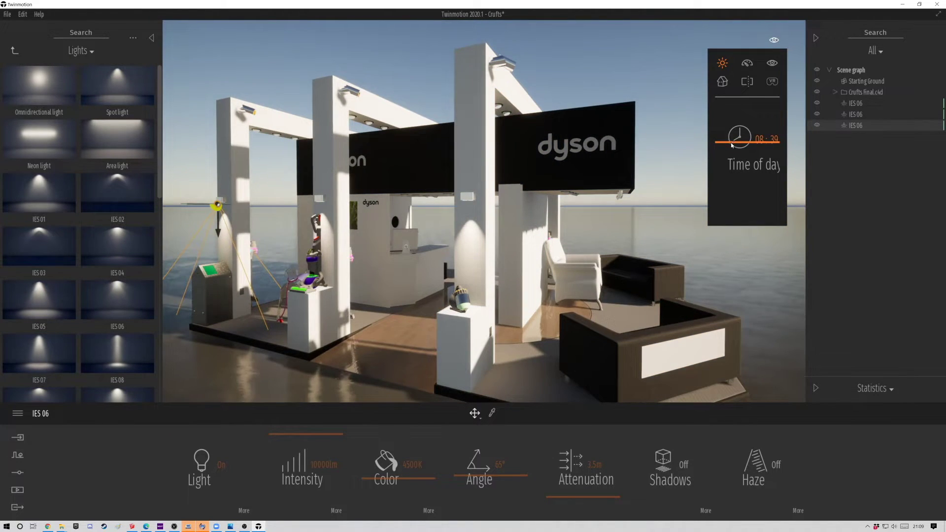
drag(592, 222, 575, 301)
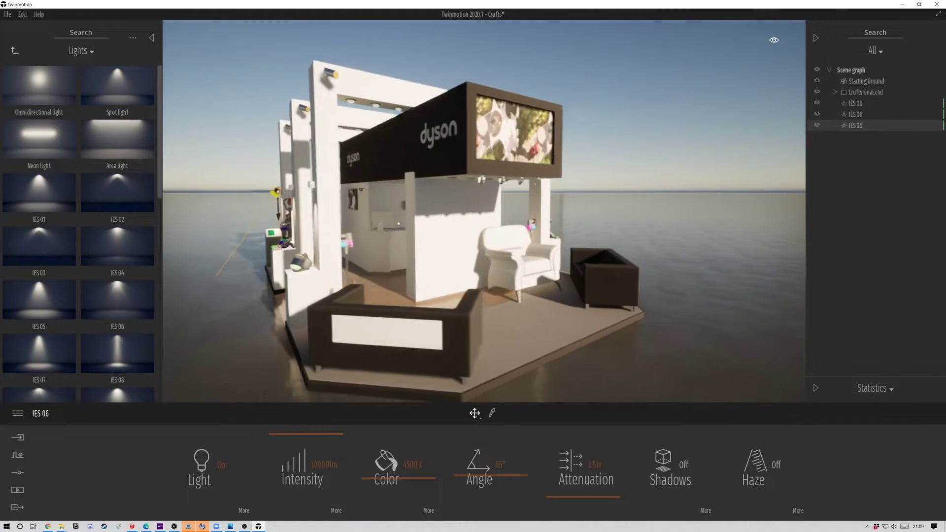
drag(576, 301, 443, 310)
Step: Set the Weather slider toward cloudy and fine-tune the cloud amount
click(17, 456)
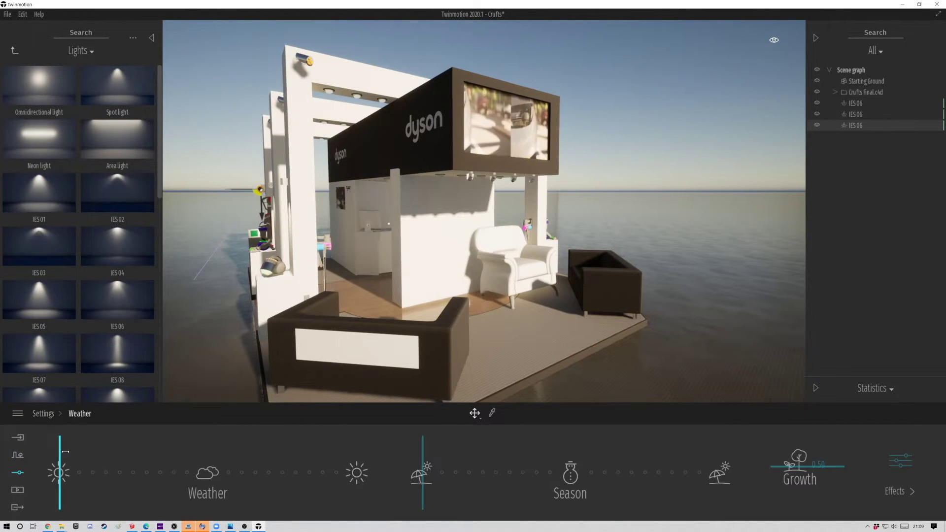
mouse_move(65, 451)
mouse_down()
mouse_move(136, 465)
mouse_move(123, 465)
mouse_up()
drag(267, 289, 310, 281)
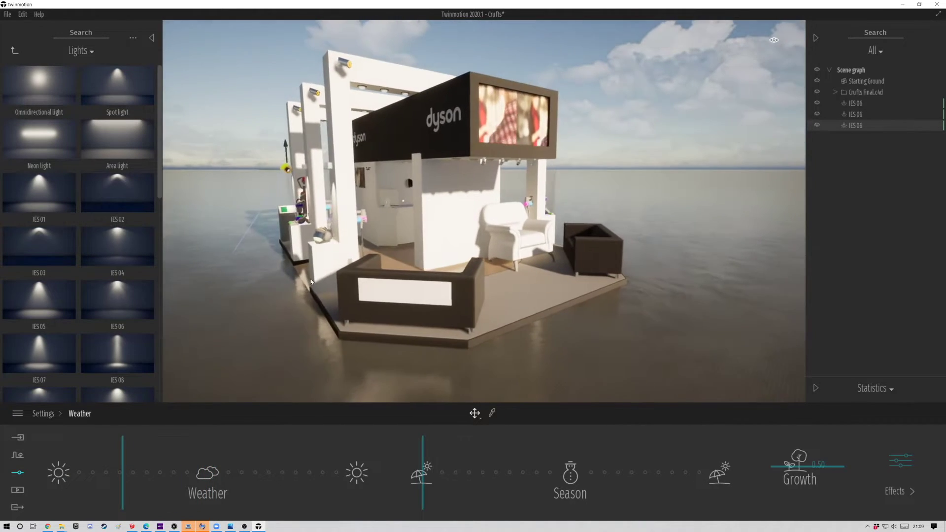
scroll(311, 282, up, 5)
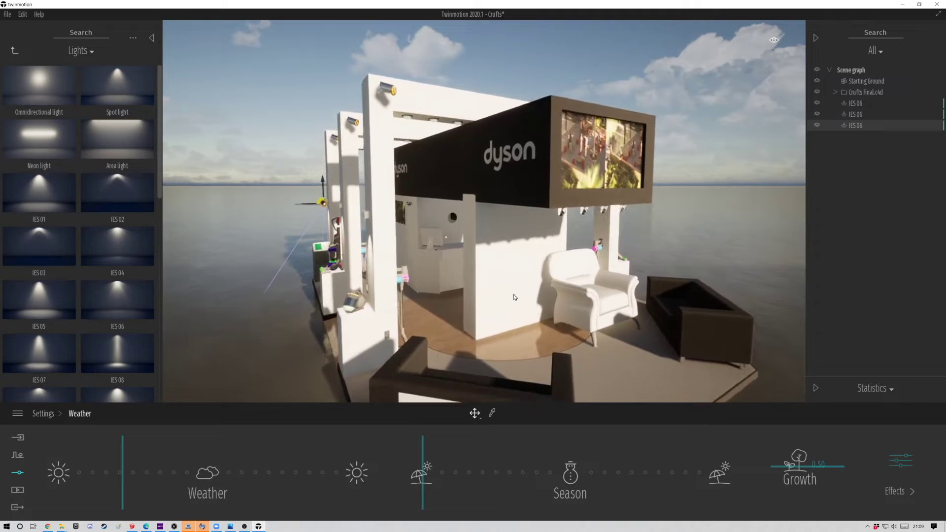
scroll(514, 297, down, 3)
click(13, 51)
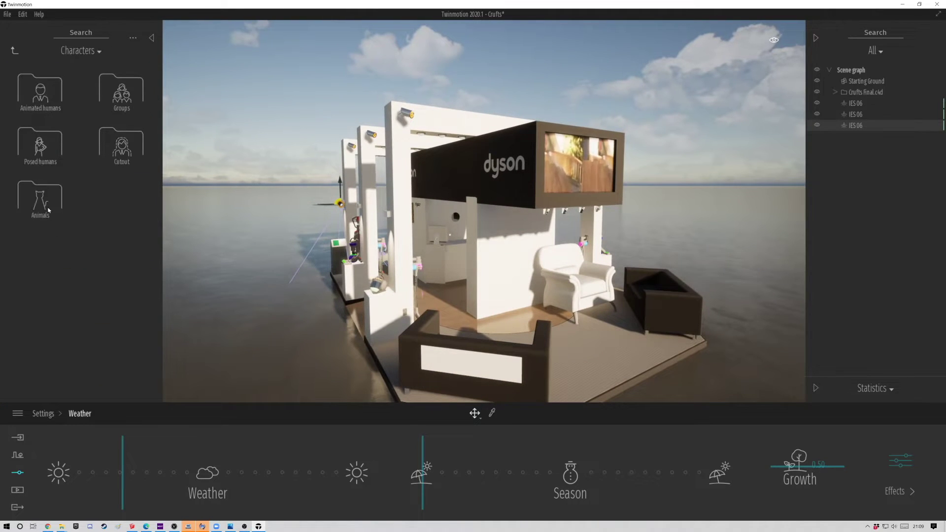
Step: Place the animated character Emilie standing beside the armchair
click(41, 93)
mouse_move(39, 87)
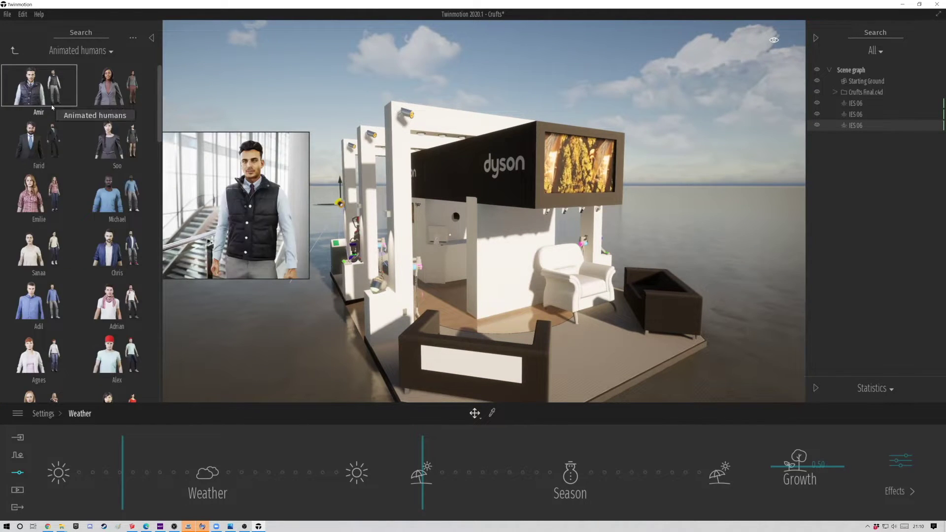
drag(30, 196, 408, 307)
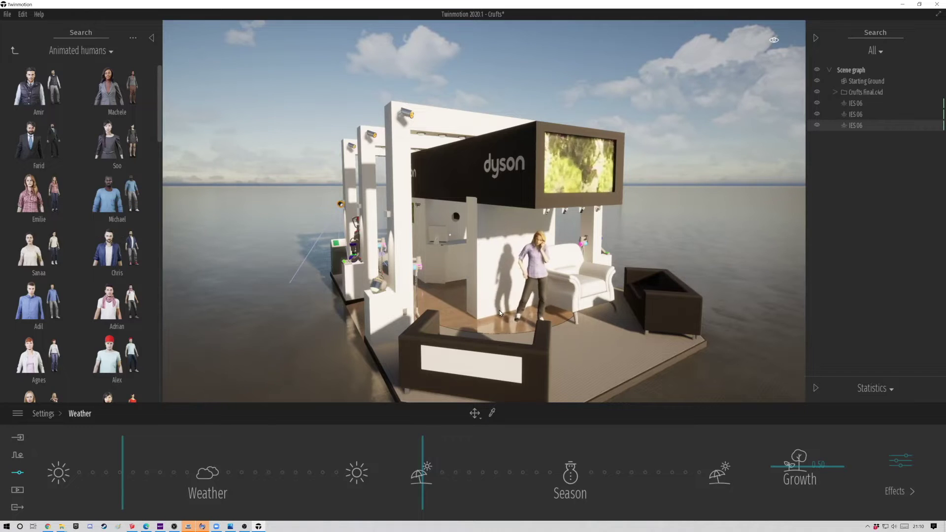
drag(503, 316, 499, 310)
Step: Check the rendering Quality settings in Preferences, then close them
click(18, 414)
click(40, 378)
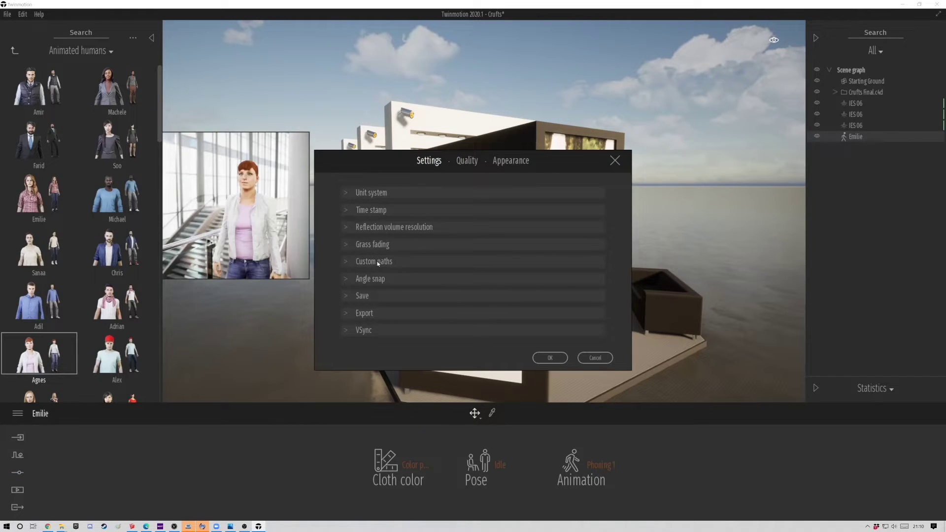
click(466, 161)
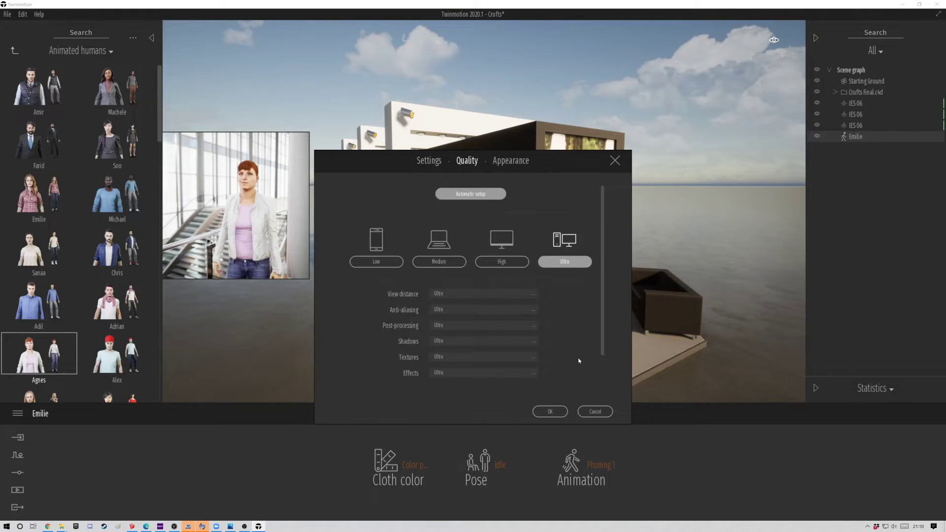
key(Escape)
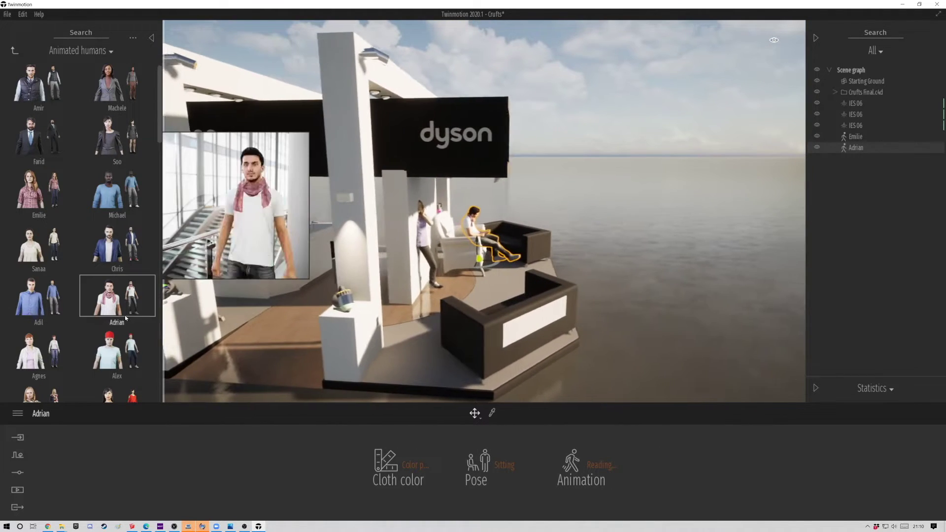
Step: Place Adil in the booth and set his Pose to Sitting on the sofa
drag(37, 296, 528, 340)
click(484, 462)
click(487, 384)
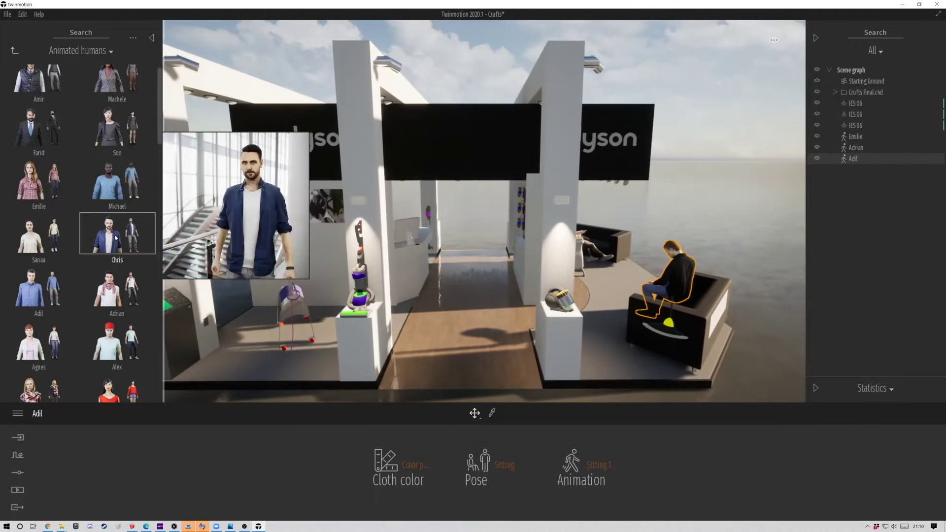
Step: Add Chris, Aneko with a speaking pose, and Helena near the front display
drag(115, 238, 455, 288)
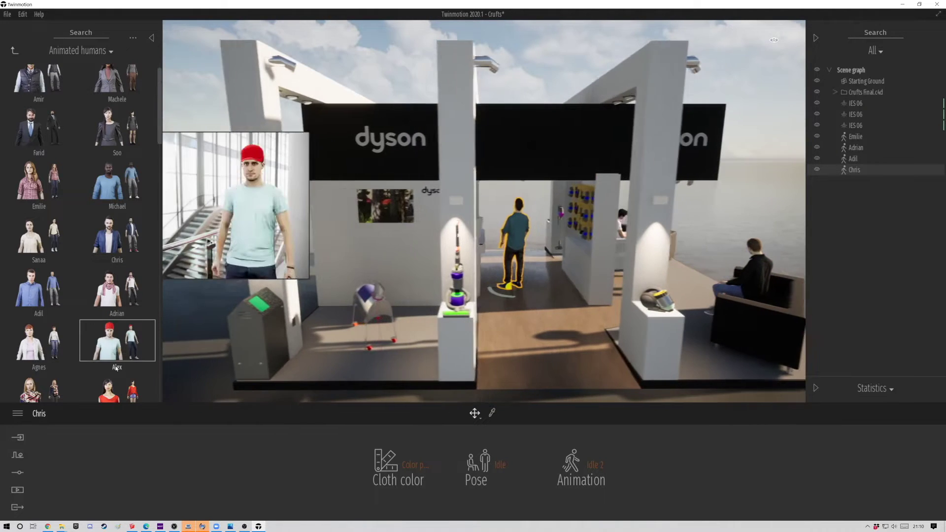
scroll(116, 368, down, 2)
drag(111, 321, 348, 329)
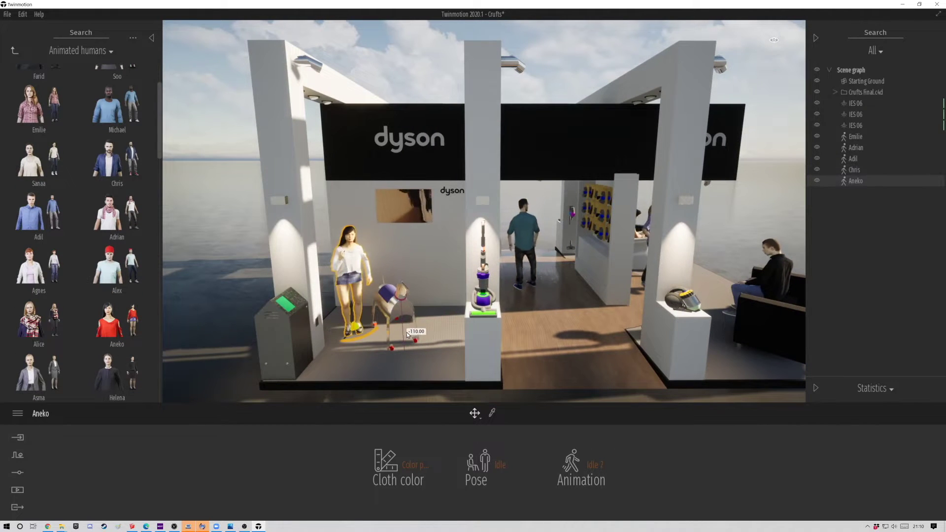
click(490, 360)
scroll(117, 370, down, 1)
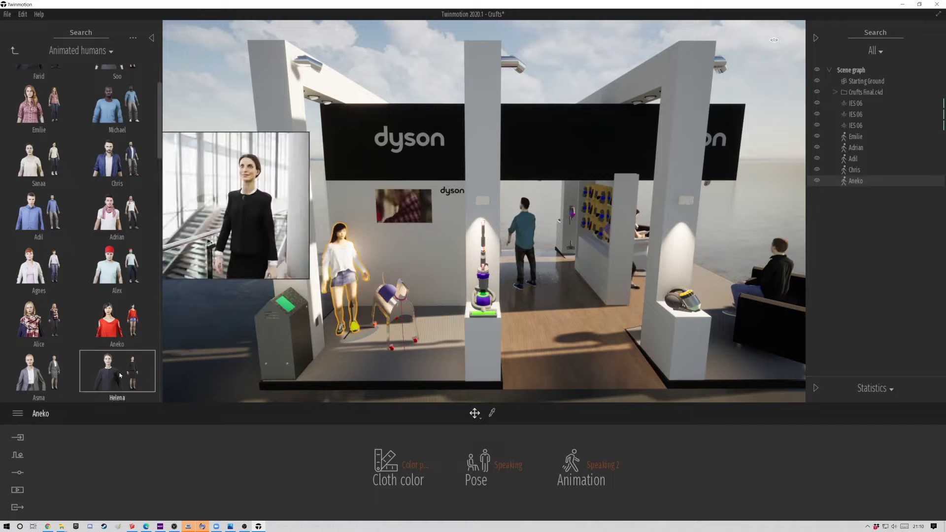
drag(117, 370, 444, 352)
drag(540, 349, 455, 356)
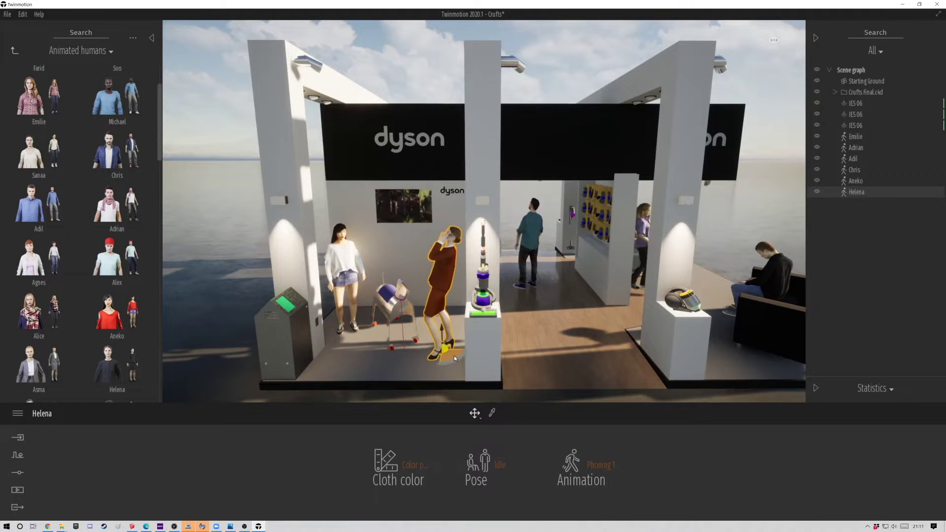
mouse_move(453, 326)
right_down()
mouse_move(299, 333)
mouse_move(331, 328)
right_up()
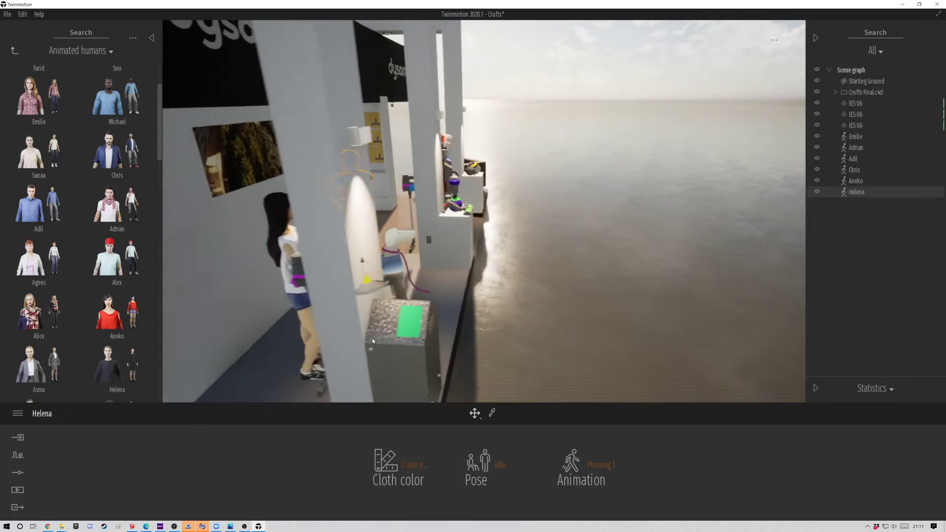
right_drag(332, 328, 476, 328)
Step: Select the green surface's material and review its colour choice
click(476, 329)
click(403, 458)
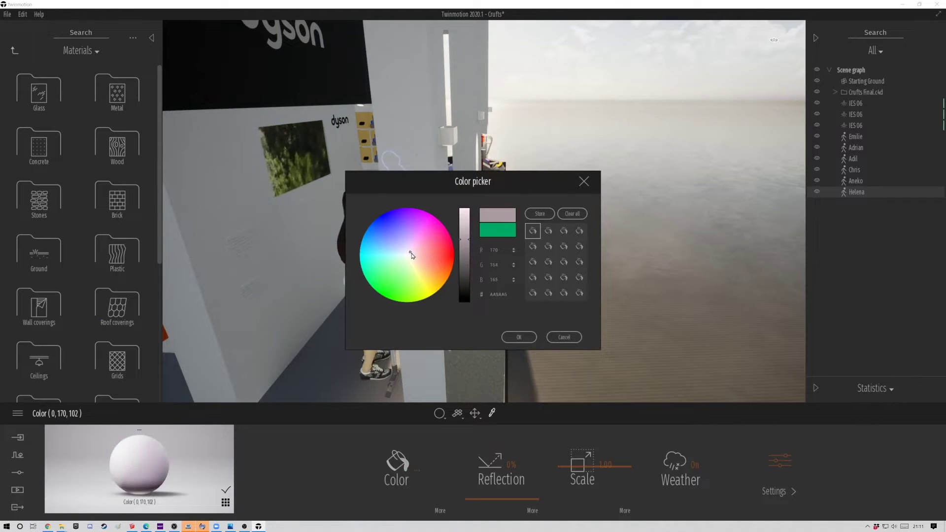
click(519, 337)
Step: Apply Blue Marble 01 A to the pink sink and lower its Scale to 0.17
right_drag(519, 337, 346, 275)
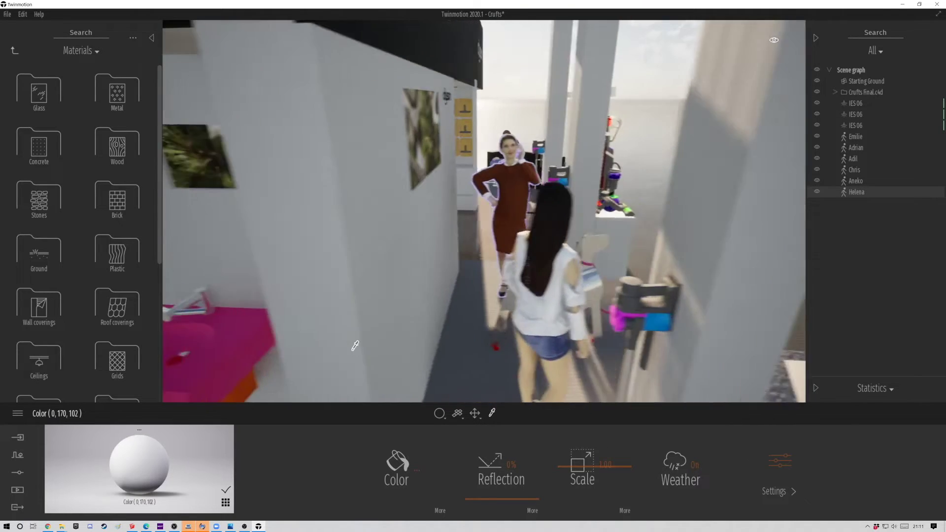
right_drag(346, 275, 474, 339)
key(Up)
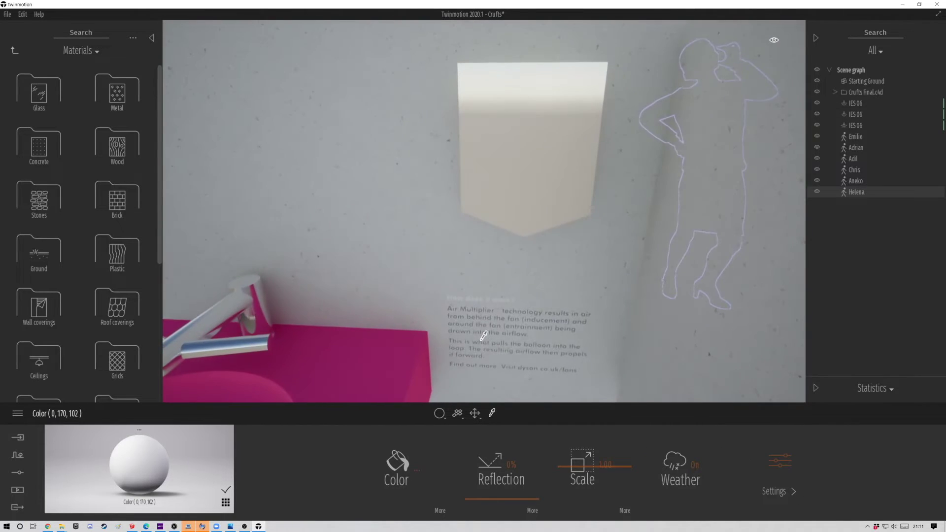
scroll(483, 335, down, 5)
scroll(48, 299, down, 2)
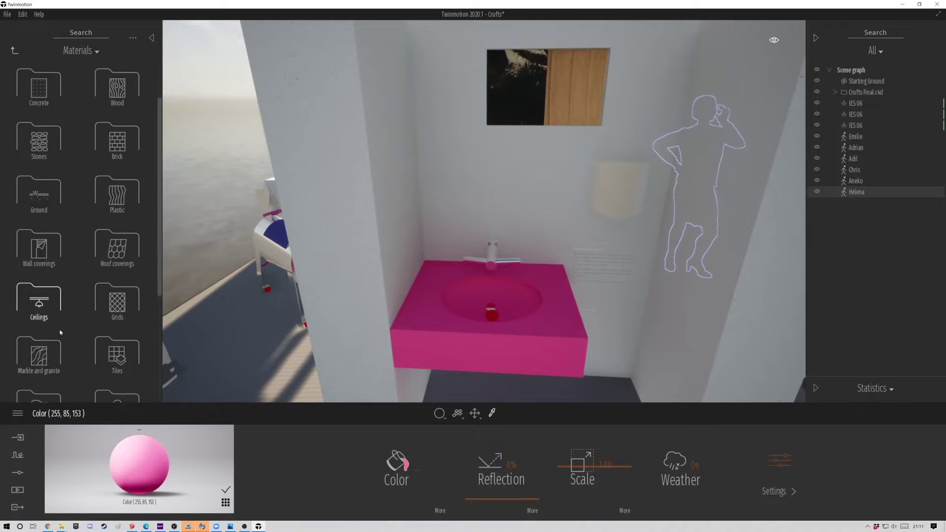
click(49, 299)
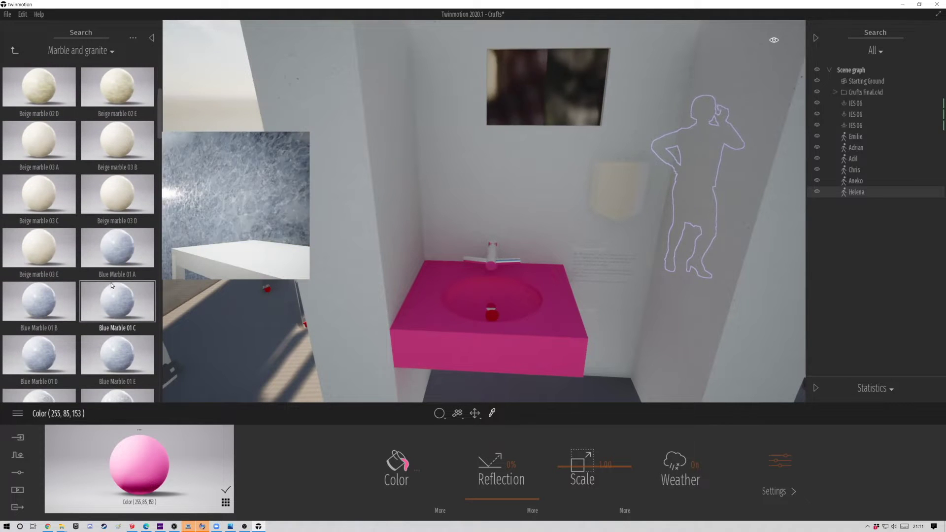
drag(117, 248, 428, 340)
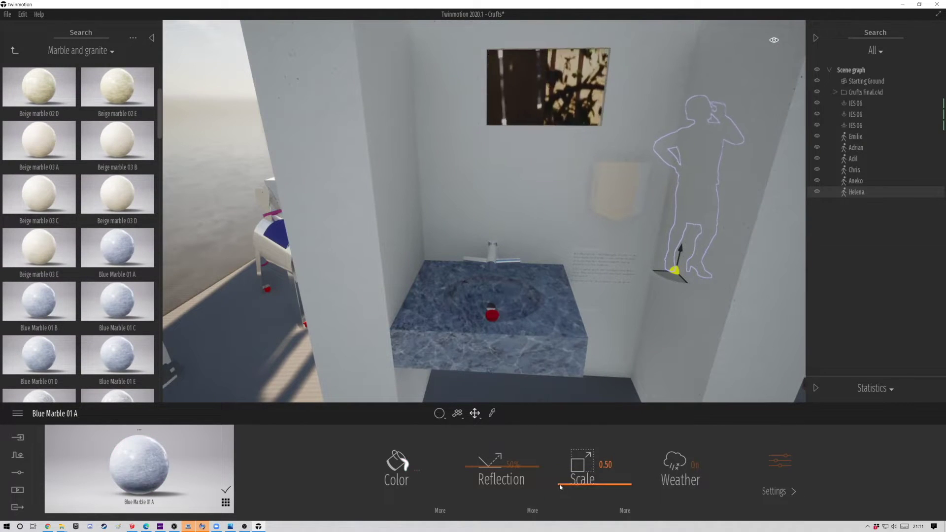
drag(560, 487, 570, 498)
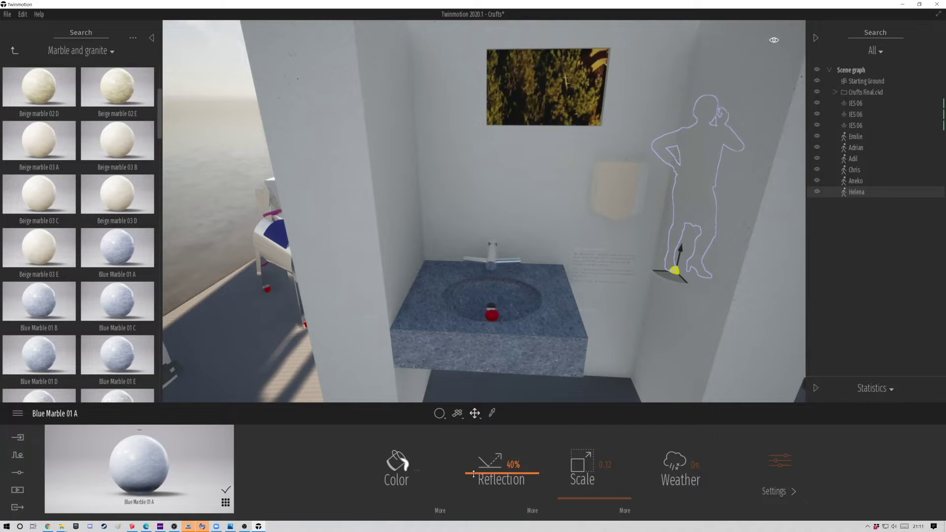
scroll(494, 393, down, 3)
scroll(493, 392, down, 5)
scroll(495, 370, down, 5)
scroll(501, 349, down, 3)
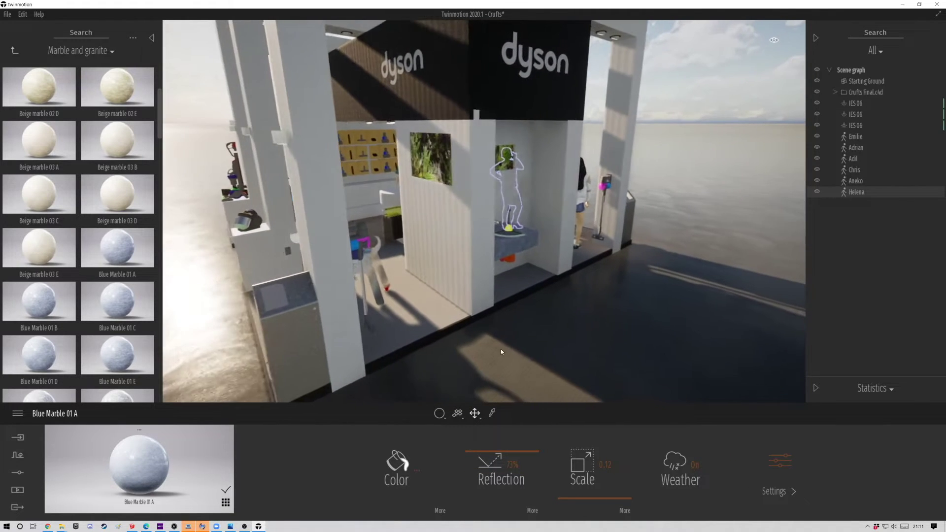
click(12, 51)
click(12, 50)
Step: Place Emmet from Posed humans near the kiosk at the booth front
click(29, 78)
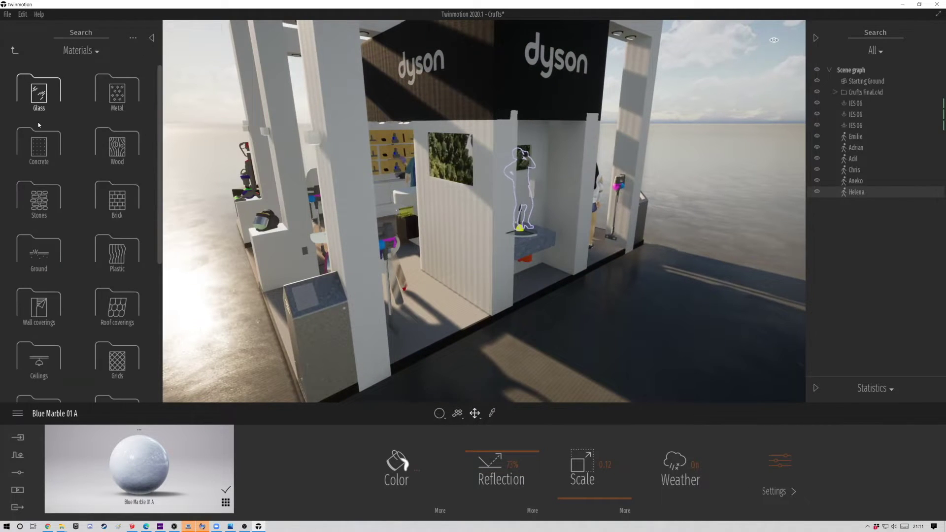
click(14, 50)
click(504, 126)
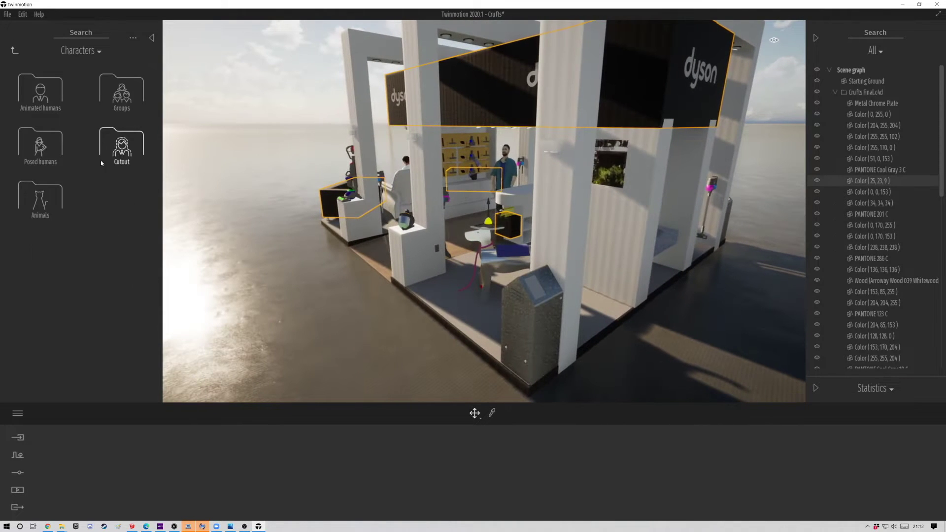
click(48, 147)
mouse_move(117, 140)
mouse_down()
mouse_move(500, 316)
mouse_move(478, 337)
mouse_up()
Step: Place Shu, holding a tablet, beside the counter
mouse_move(525, 339)
right_down()
mouse_move(289, 309)
mouse_move(444, 317)
right_up()
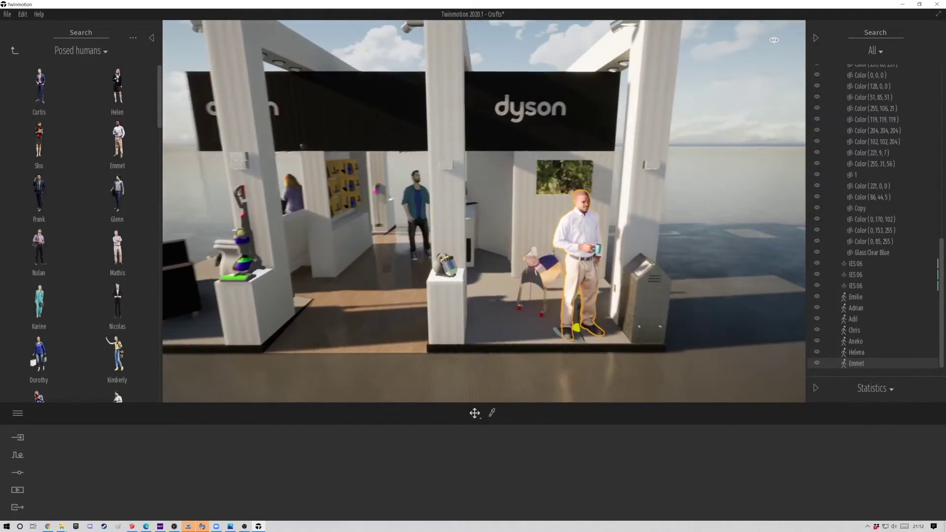
scroll(497, 288, up, 5)
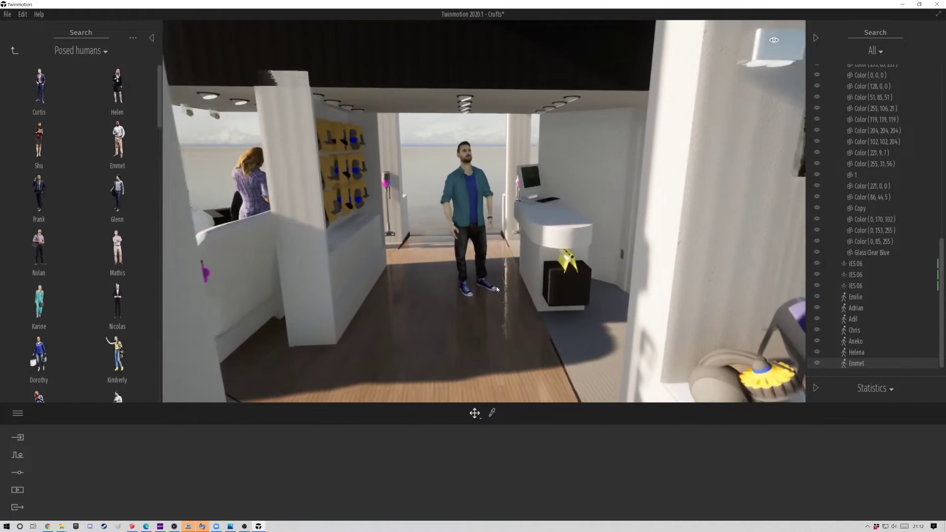
drag(38, 140, 604, 305)
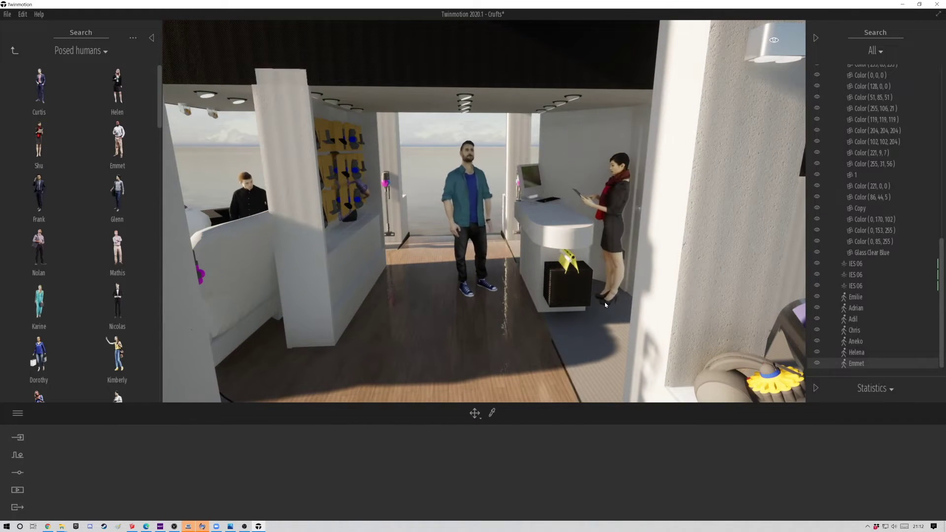
click(13, 50)
Step: Put an open laptop, headset and phone from Electronic appliances on the counter
click(43, 92)
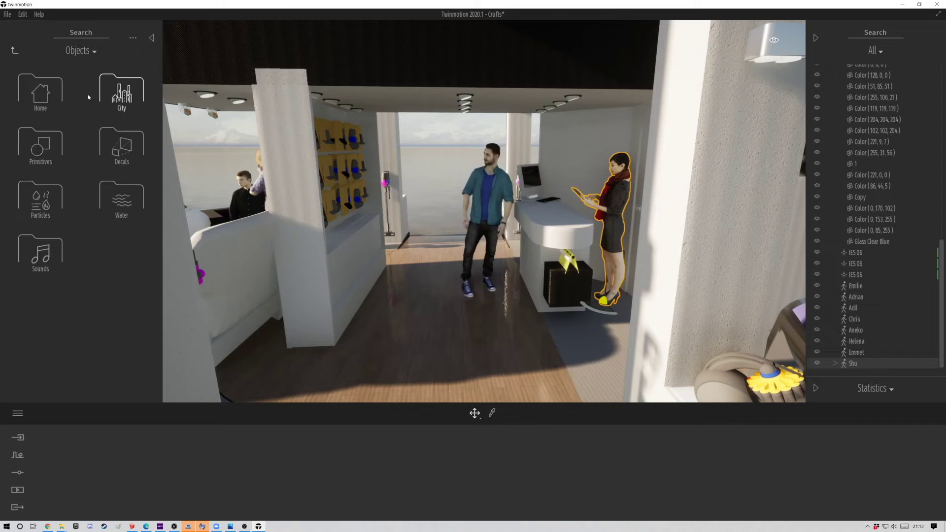
click(122, 92)
click(14, 51)
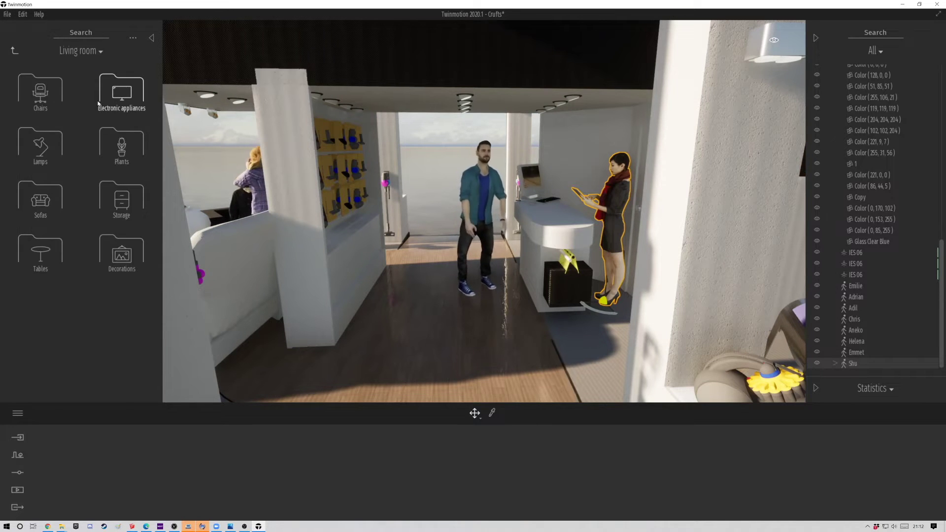
click(118, 93)
drag(554, 218, 556, 223)
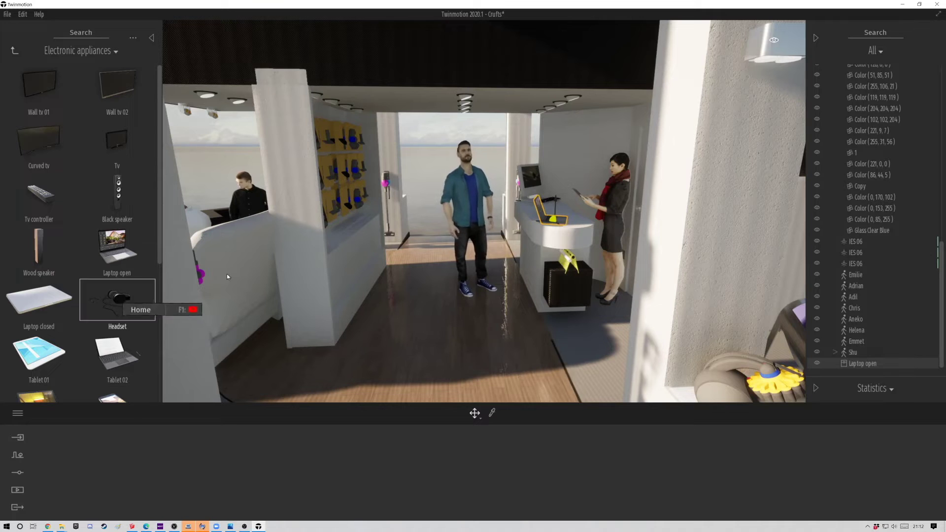
scroll(118, 311, down, 2)
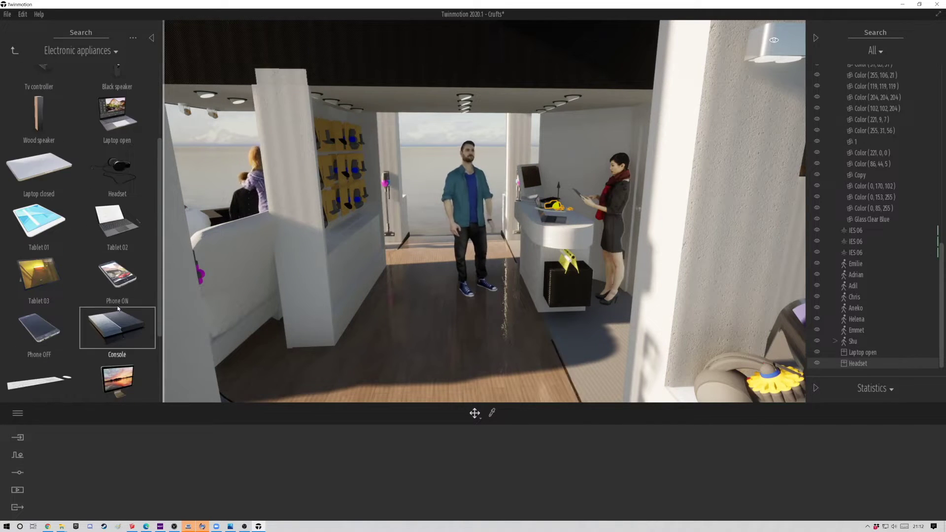
drag(581, 223, 579, 222)
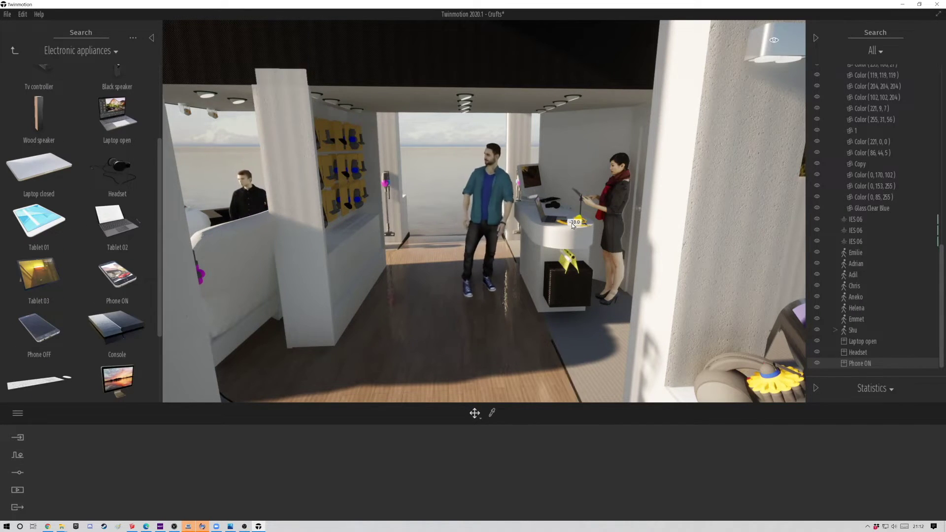
scroll(377, 249, up, 5)
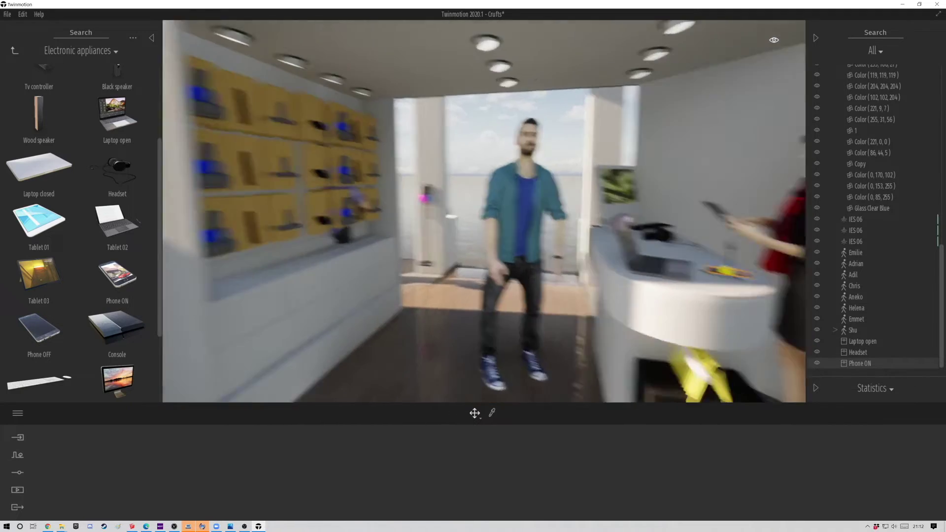
scroll(373, 245, up, 3)
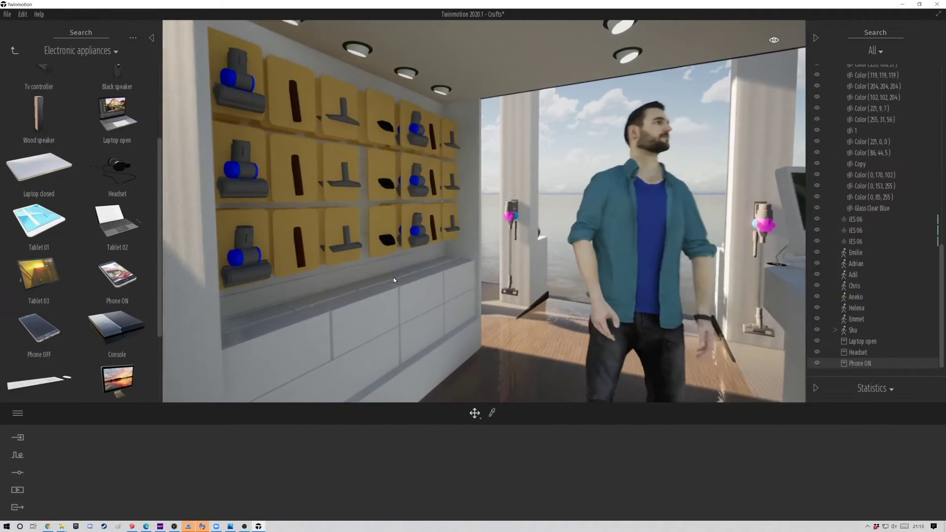
Step: Place an IES 05 spotlight in the ceiling lamp with a narrower beam, more brightness and shadows
click(17, 55)
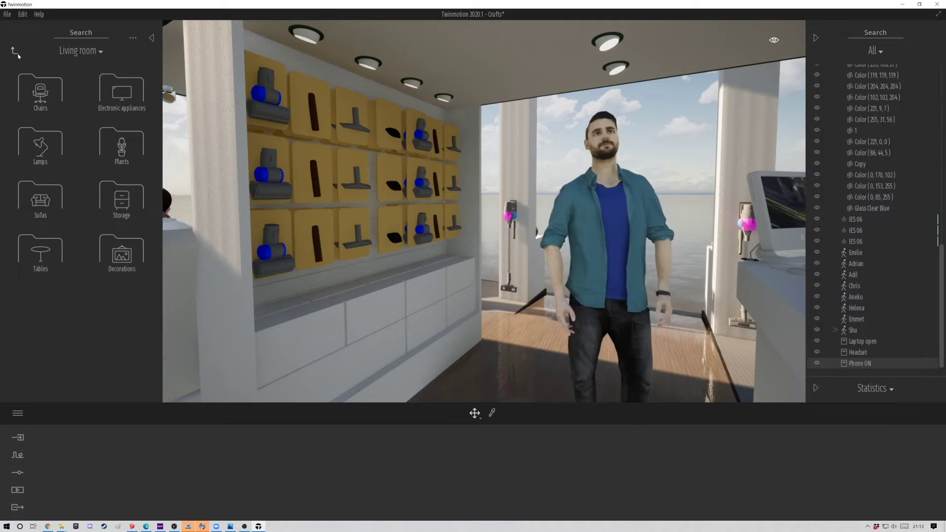
click(306, 93)
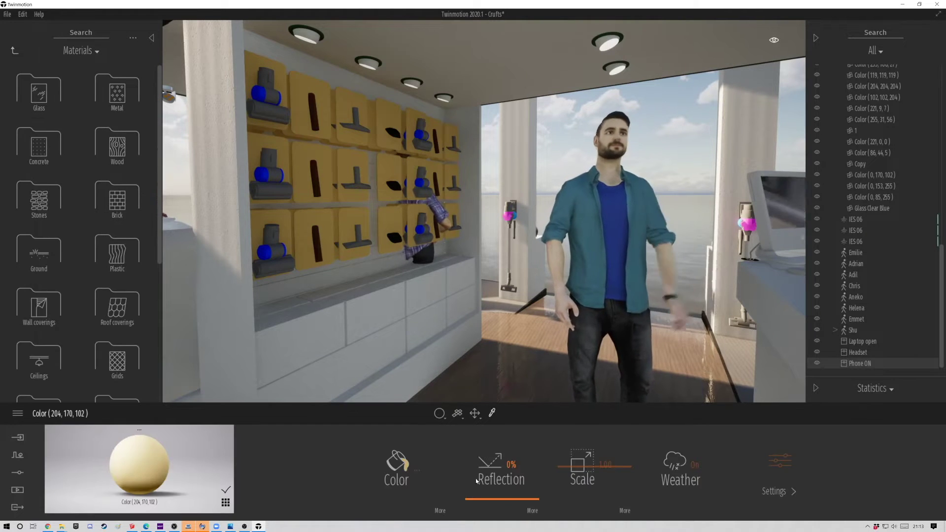
click(14, 50)
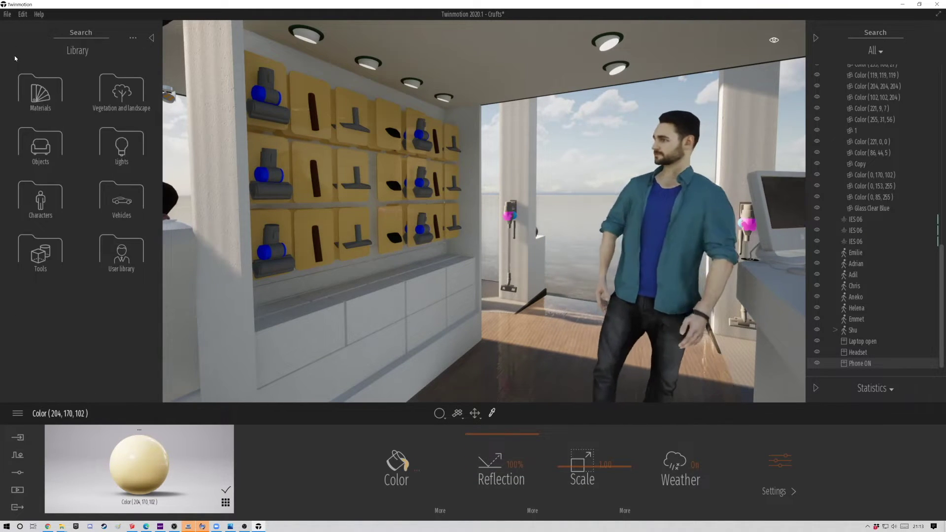
click(119, 145)
drag(39, 299, 291, 53)
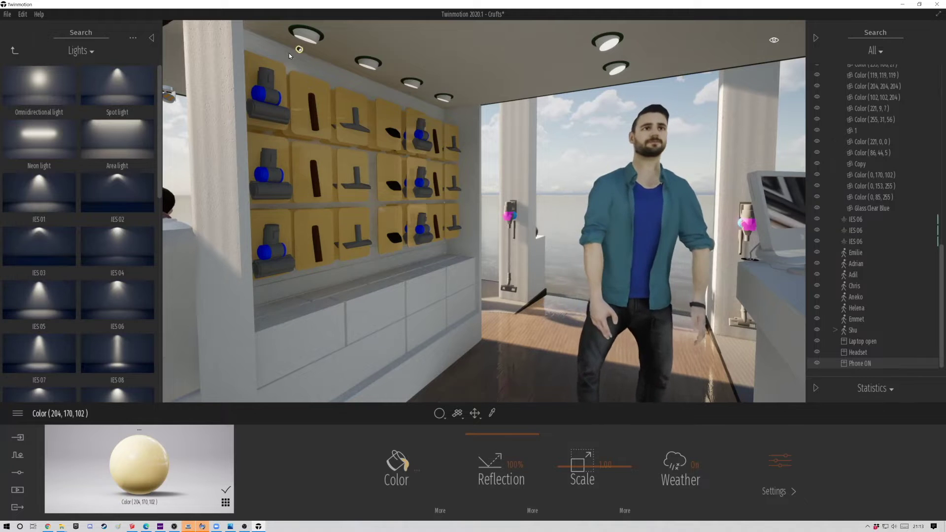
drag(479, 466, 444, 466)
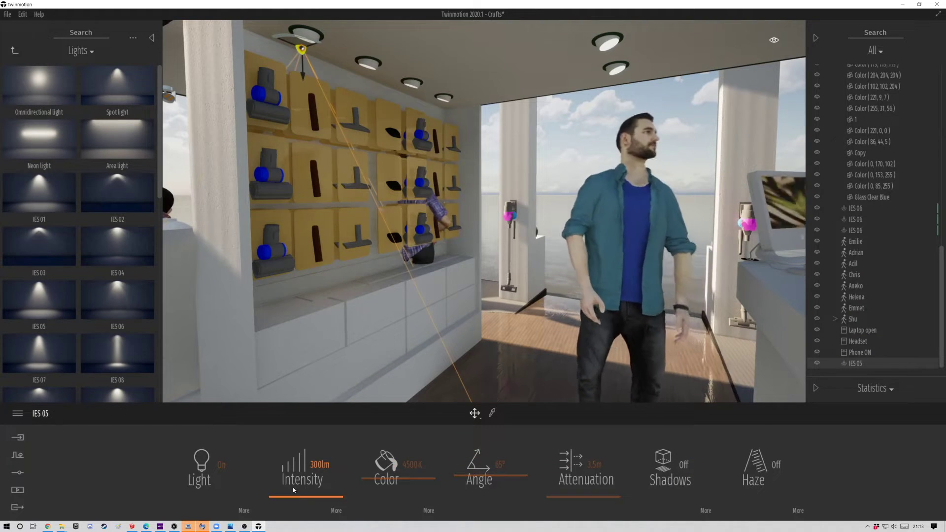
mouse_move(302, 465)
mouse_down()
mouse_move(281, 466)
mouse_move(314, 465)
mouse_up()
click(685, 466)
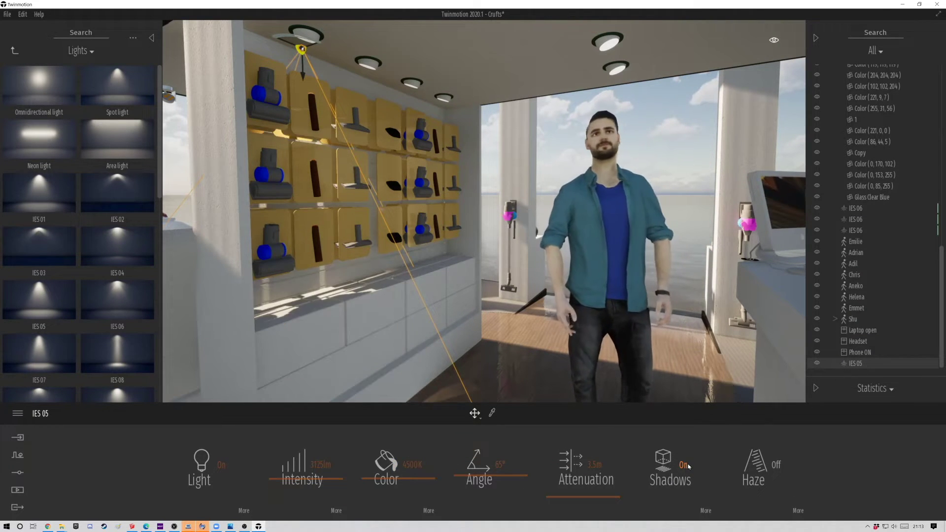
drag(315, 50, 300, 38)
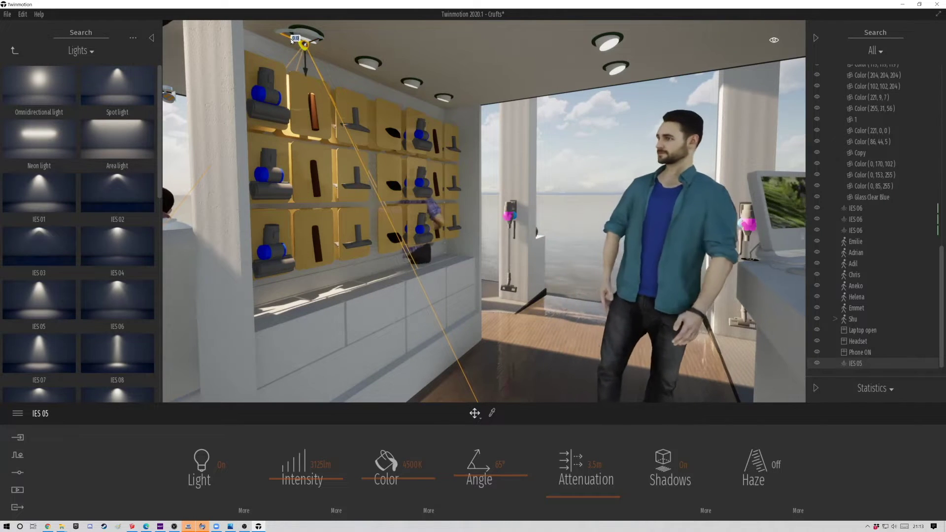
Step: Array three copies of the spotlight along the ceiling, then duplicate all four toward the window
drag(303, 41, 364, 70)
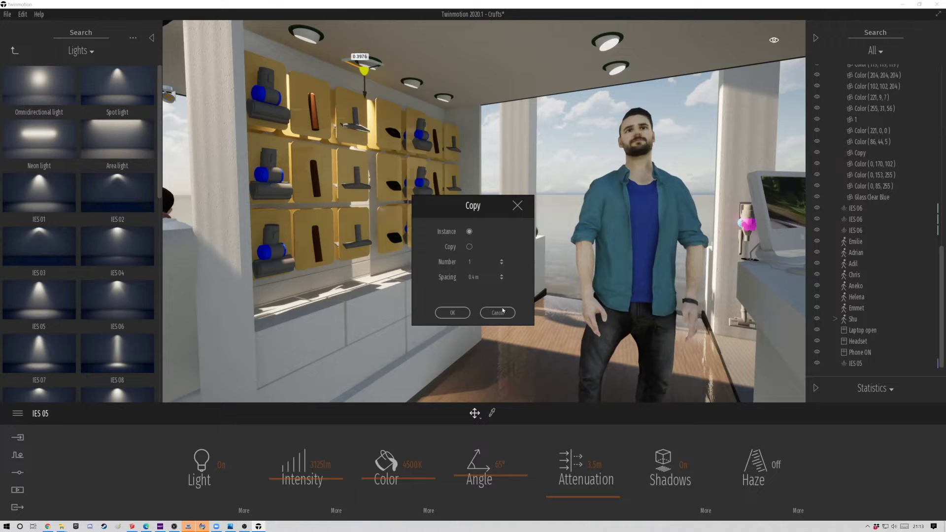
click(463, 313)
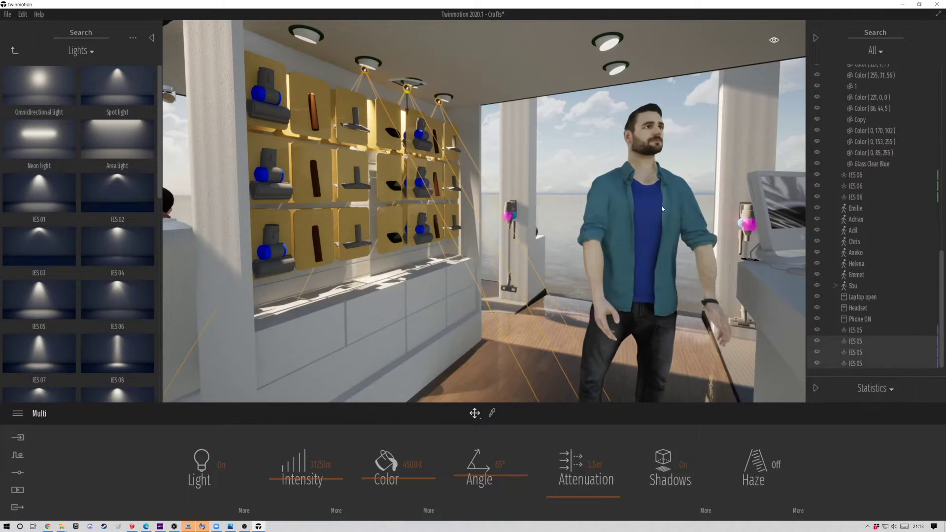
click(853, 330)
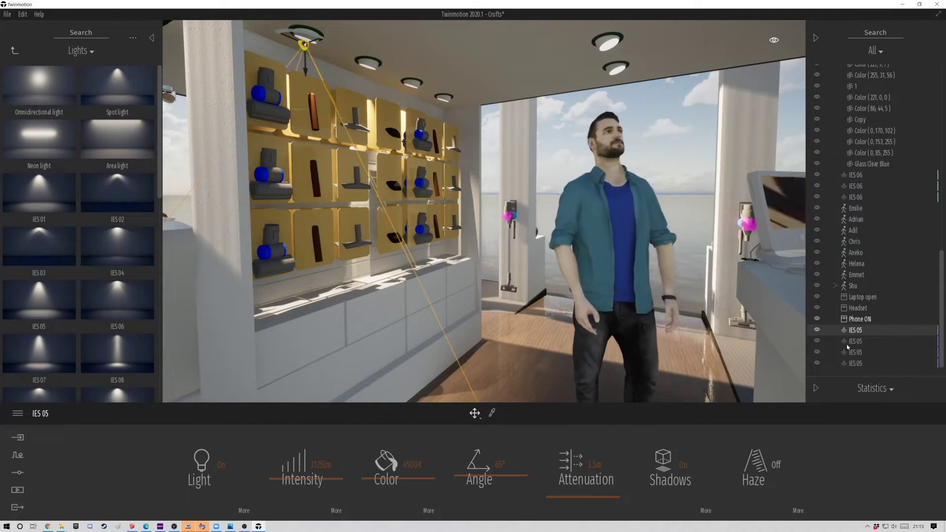
click(299, 49)
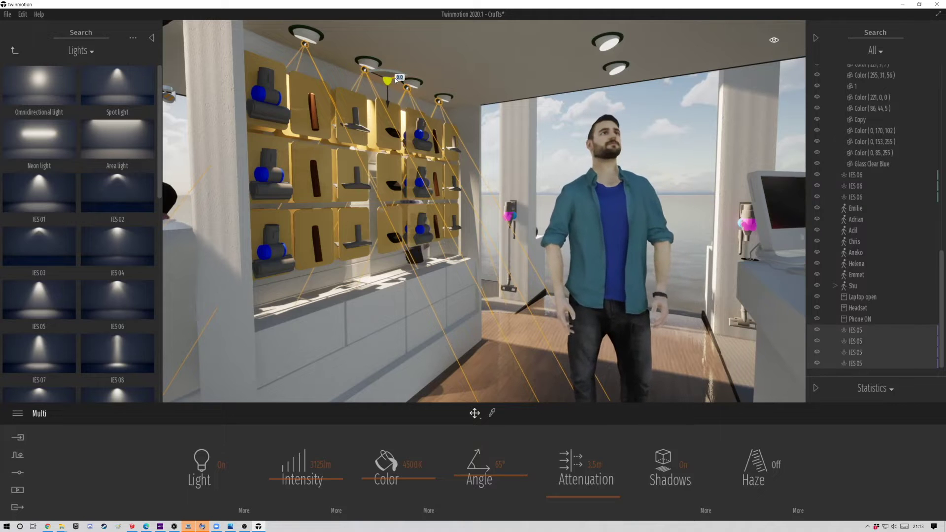
drag(395, 78, 619, 57)
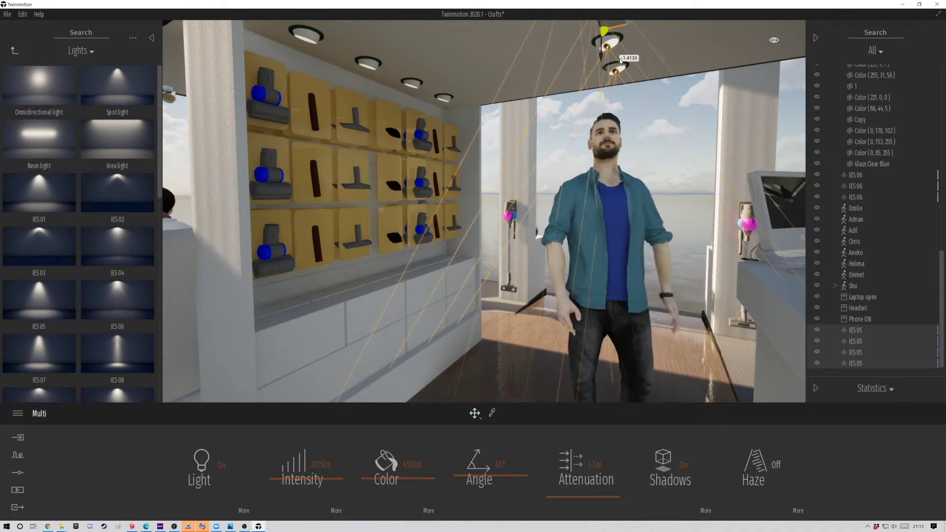
key(ctrl+z)
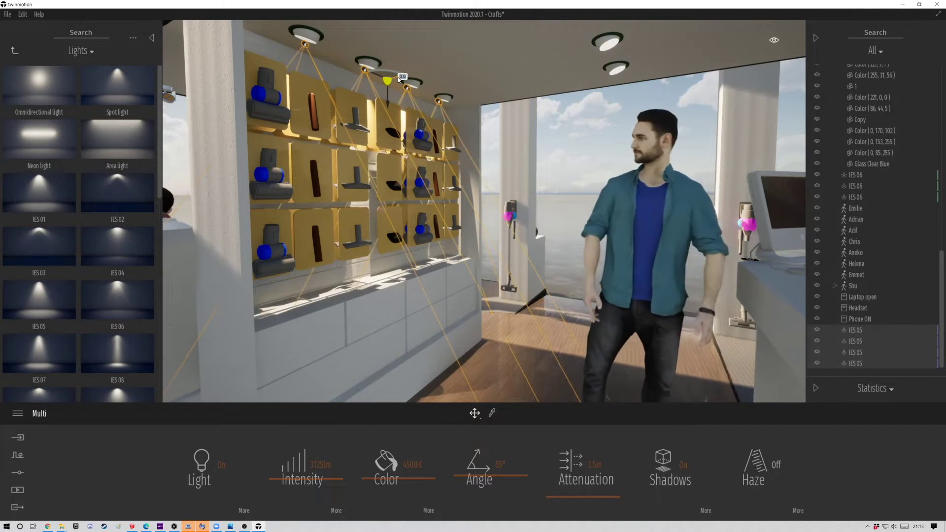
alt+drag(395, 78, 606, 37)
click(449, 311)
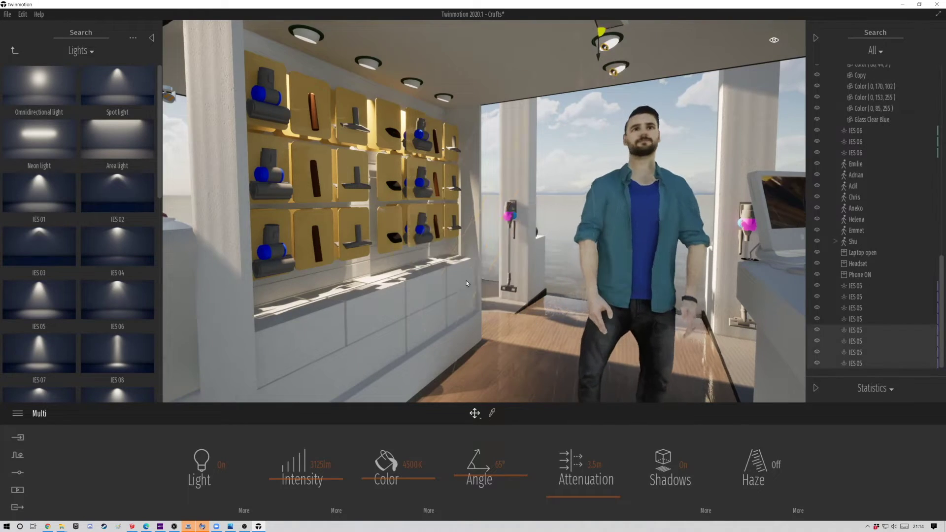
Step: Add more spotlight copies along the ceiling on the other side of the store
mouse_move(467, 284)
mouse_down()
mouse_move(353, 221)
mouse_move(288, 85)
mouse_up()
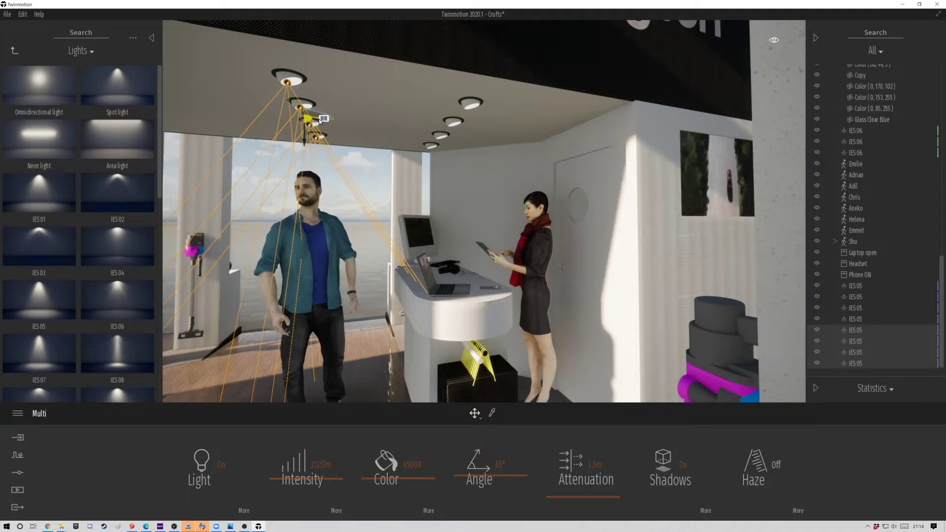
alt+drag(318, 119, 452, 134)
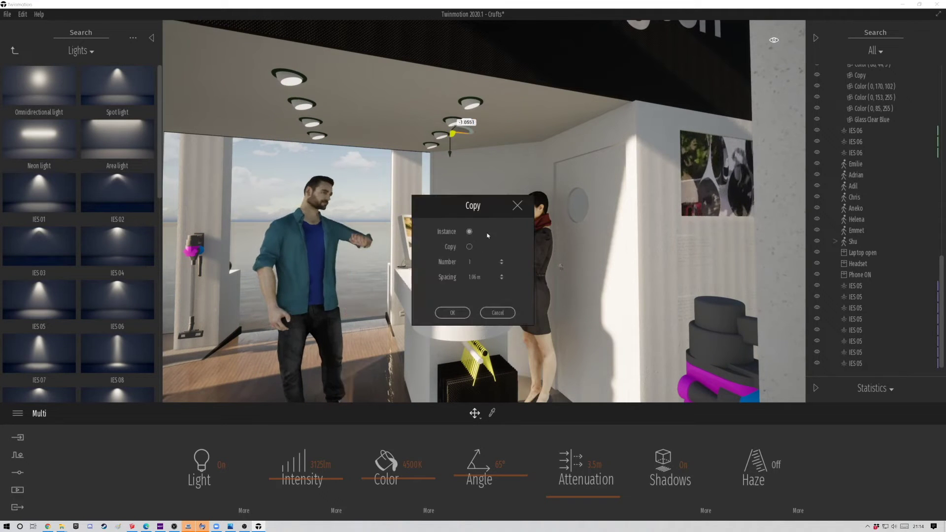
click(452, 313)
mouse_move(404, 300)
mouse_down()
mouse_move(372, 255)
mouse_move(498, 225)
mouse_move(550, 233)
mouse_move(490, 314)
mouse_up()
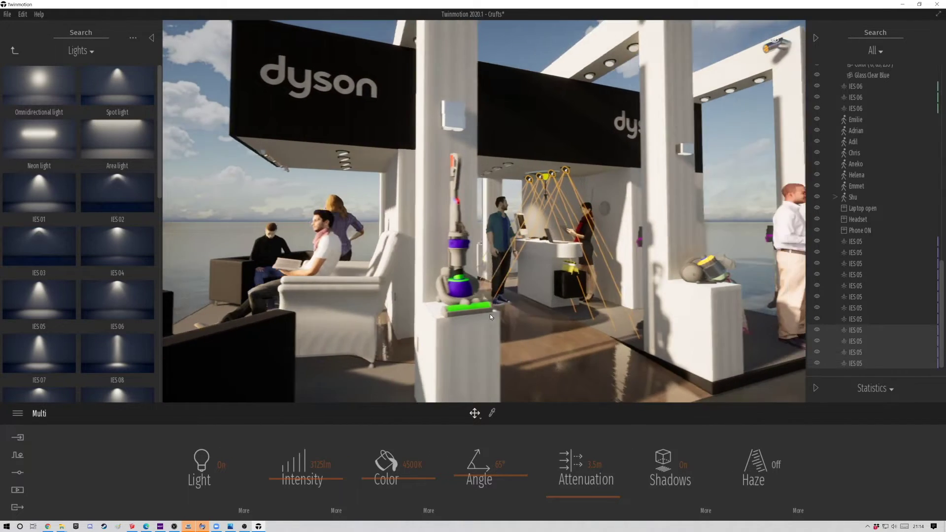
scroll(499, 306, down, 5)
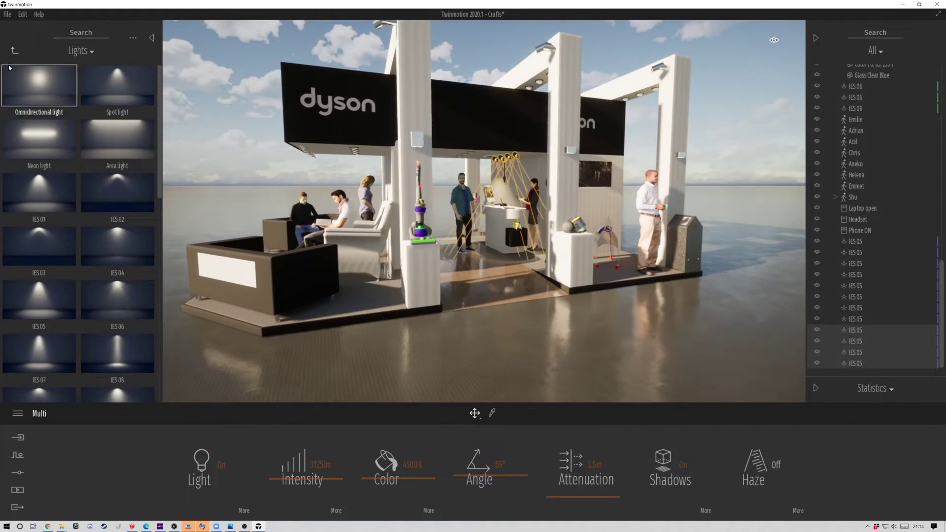
Step: Put Ceramic tiles 1 on the ground with 89% Reflection and 0.55 Scale
click(13, 50)
click(37, 97)
click(36, 196)
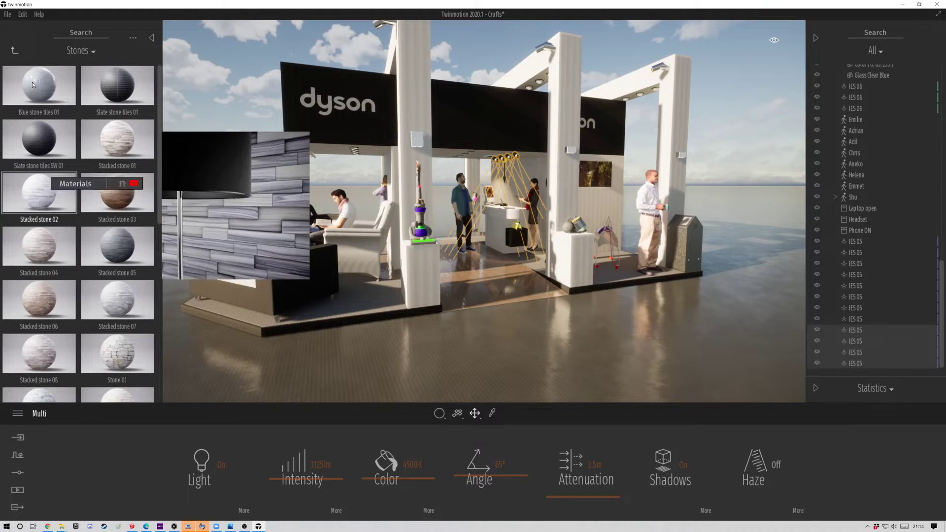
click(14, 49)
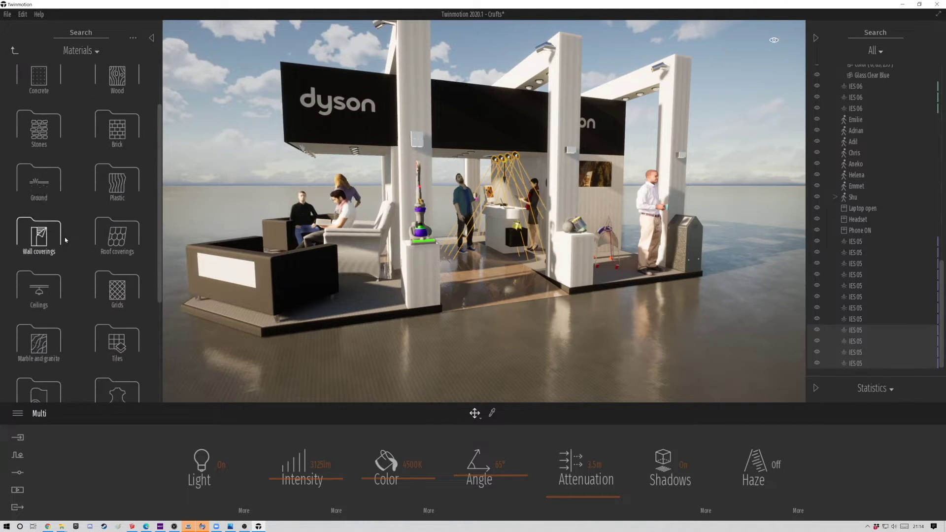
click(116, 341)
mouse_move(39, 301)
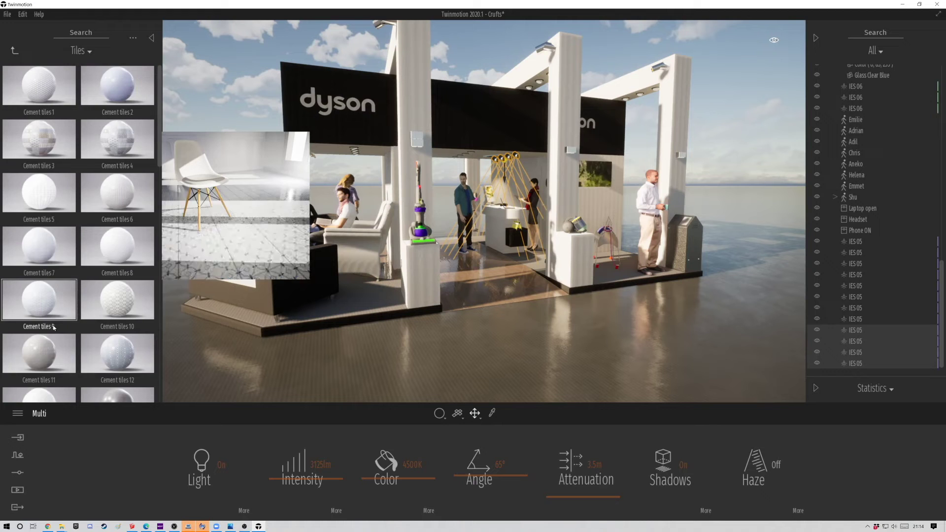
scroll(53, 326, down, 3)
drag(130, 262, 245, 252)
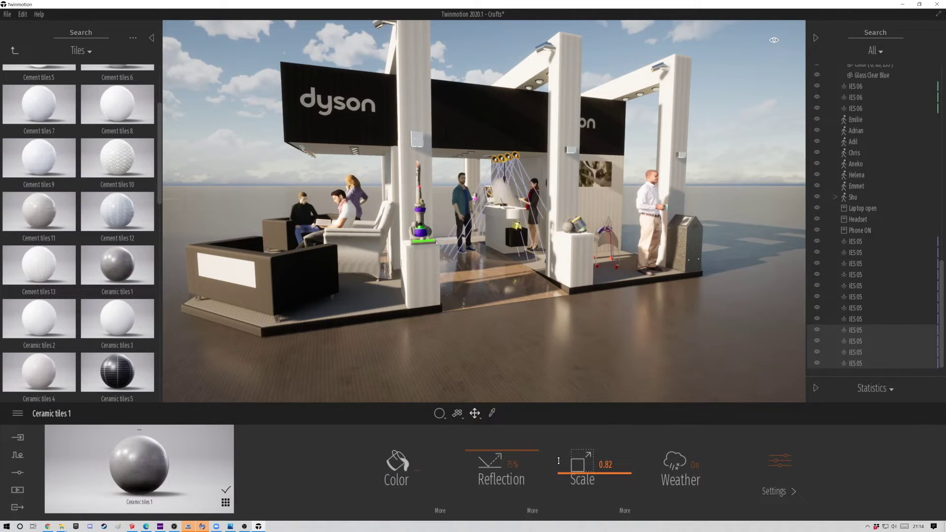
drag(477, 459, 488, 459)
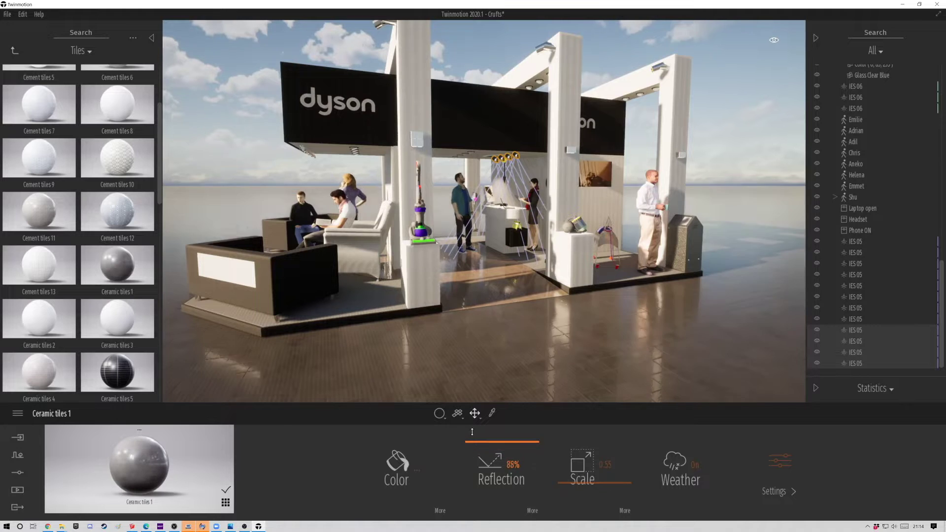
scroll(502, 355, up, 2)
scroll(502, 355, up, 3)
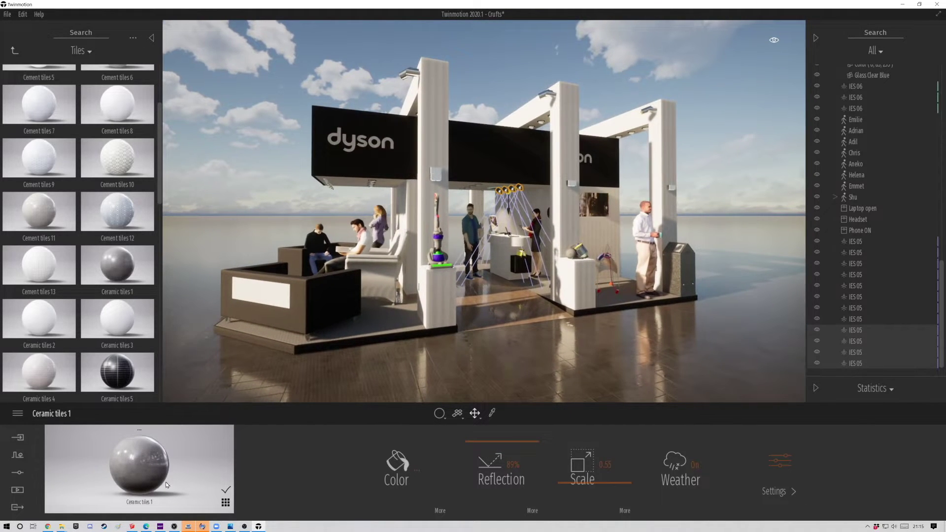
Step: Create Image1 with Parallelism on and stronger vignetting, then save the project
click(17, 490)
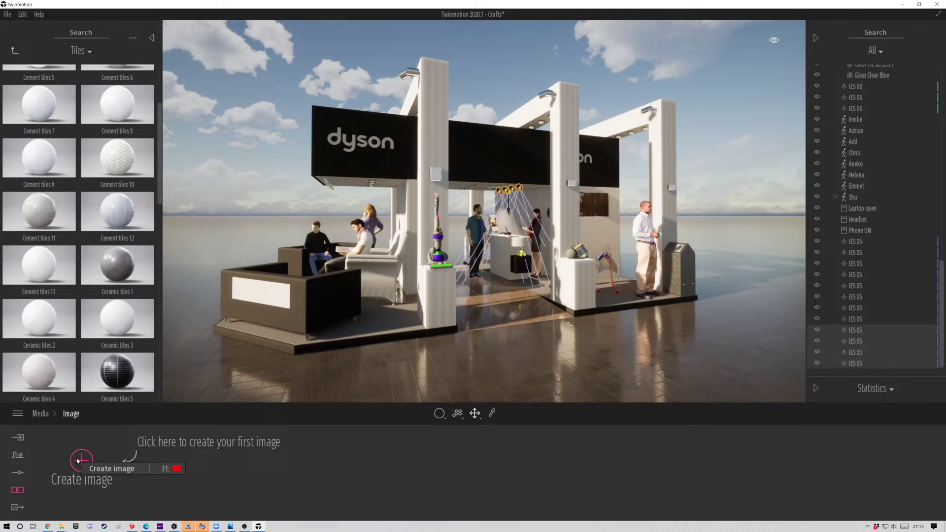
click(77, 461)
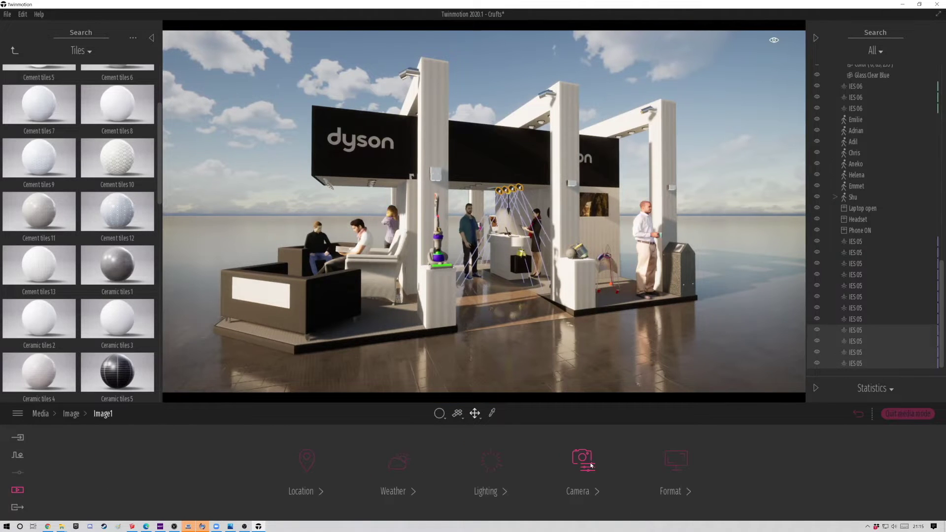
click(407, 464)
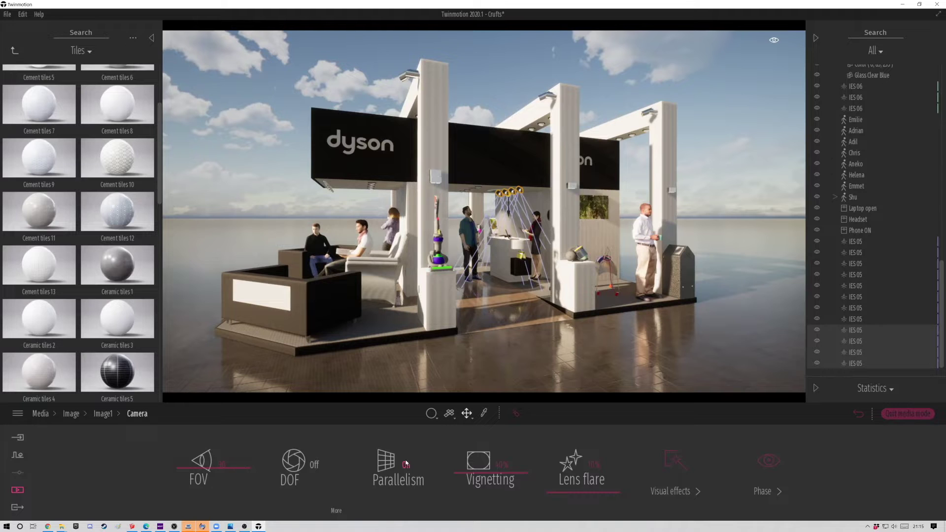
drag(454, 462, 461, 460)
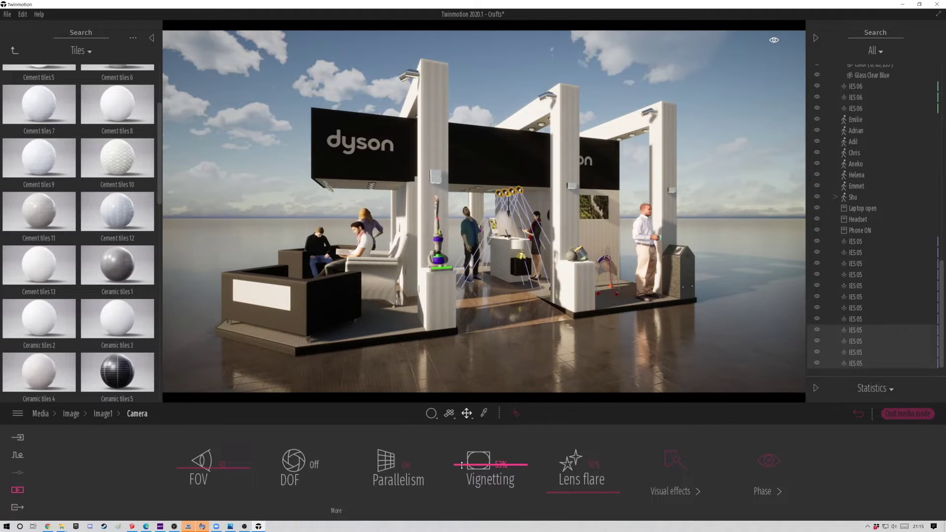
click(104, 416)
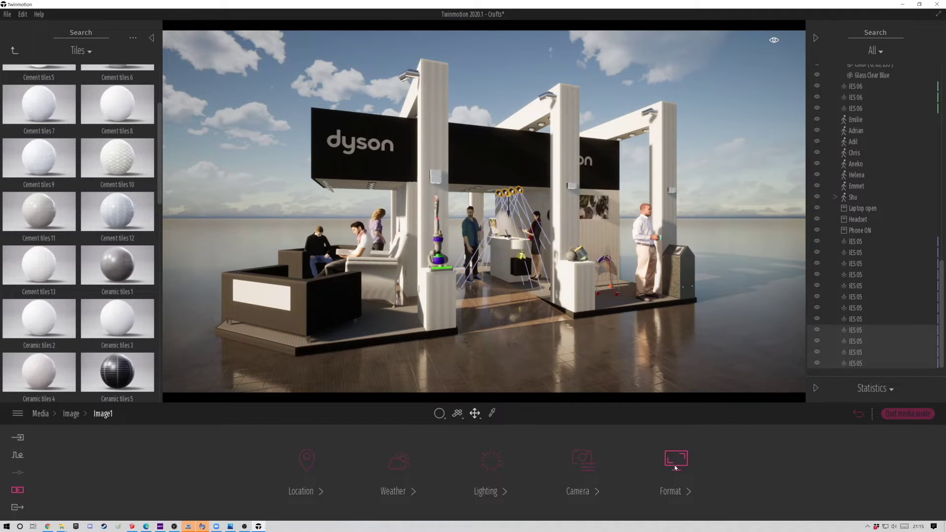
key(ctrl+s)
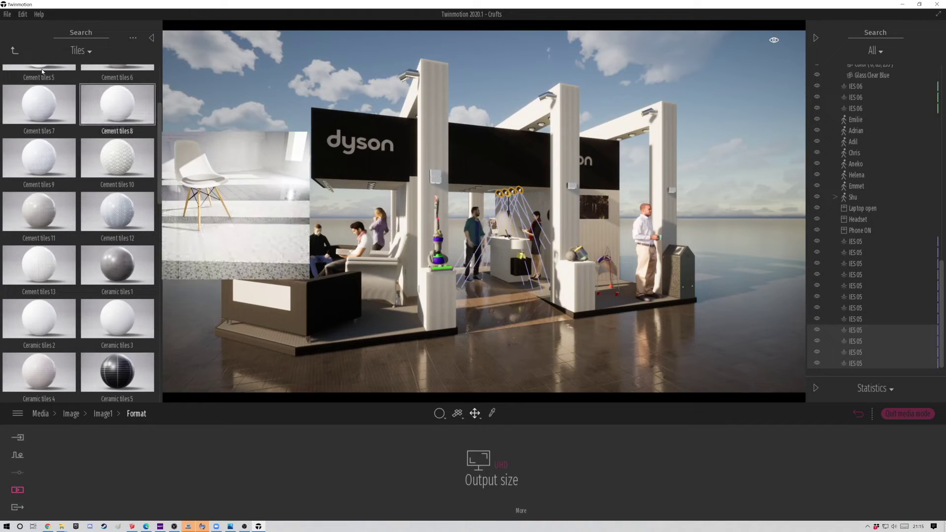
Step: Apply Translucid plastic to the booth walls and reduce its translucency almost to nothing
click(13, 51)
scroll(50, 338, down, 2)
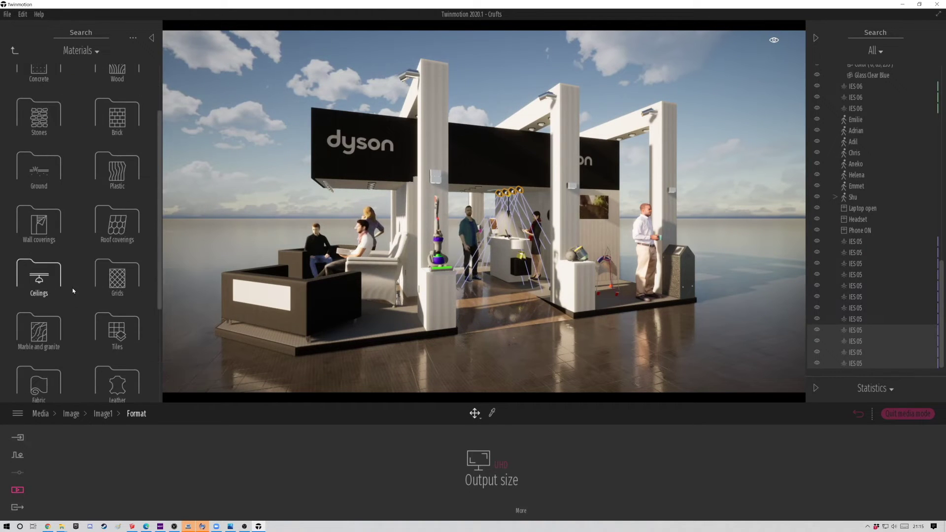
click(117, 222)
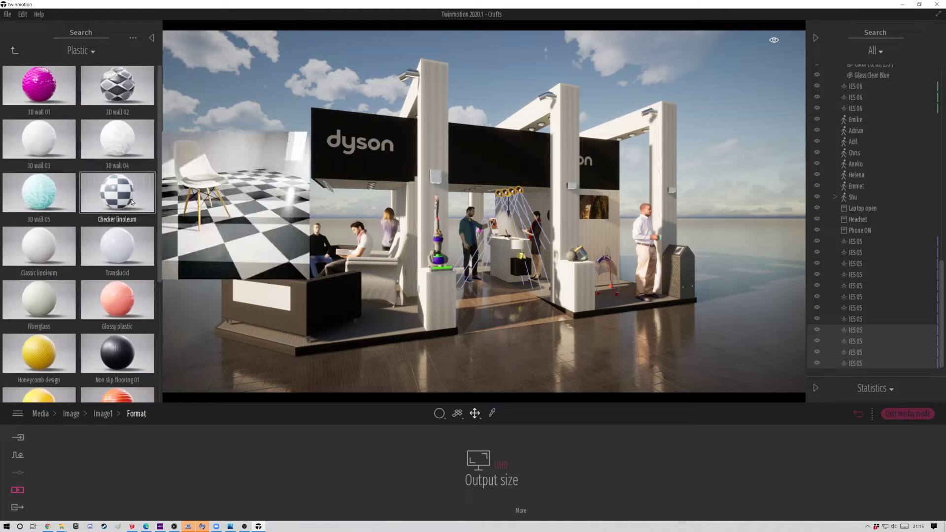
drag(111, 256, 414, 244)
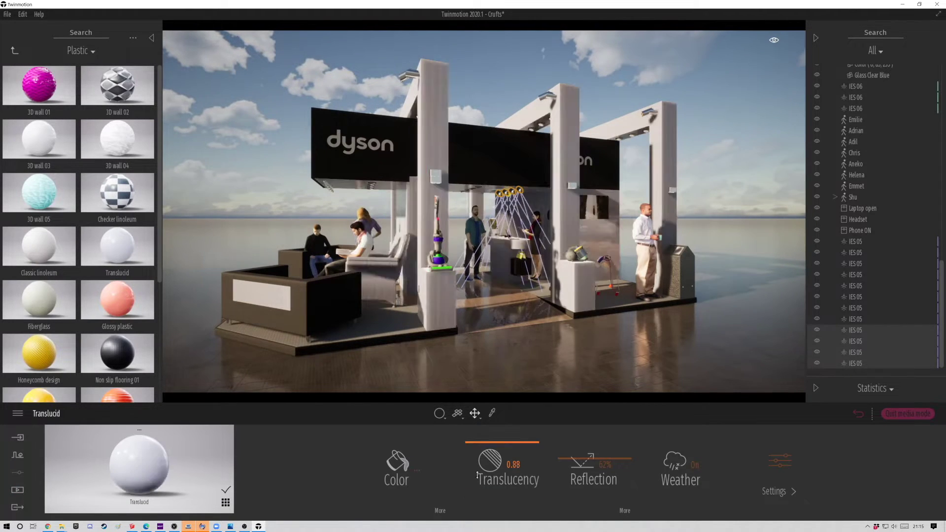
drag(483, 499, 484, 497)
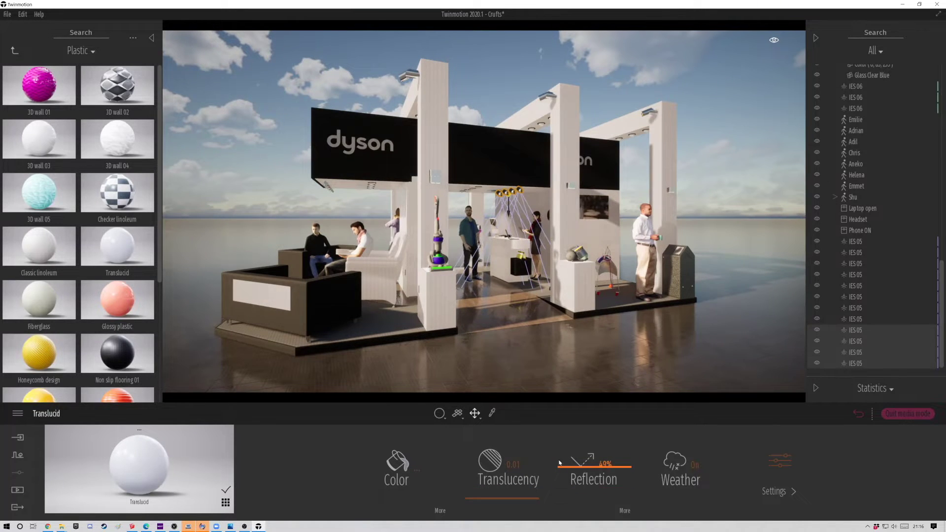
Step: Make the lounge floor material more reflective
mouse_move(443, 333)
mouse_down()
mouse_move(327, 336)
mouse_move(222, 355)
mouse_up()
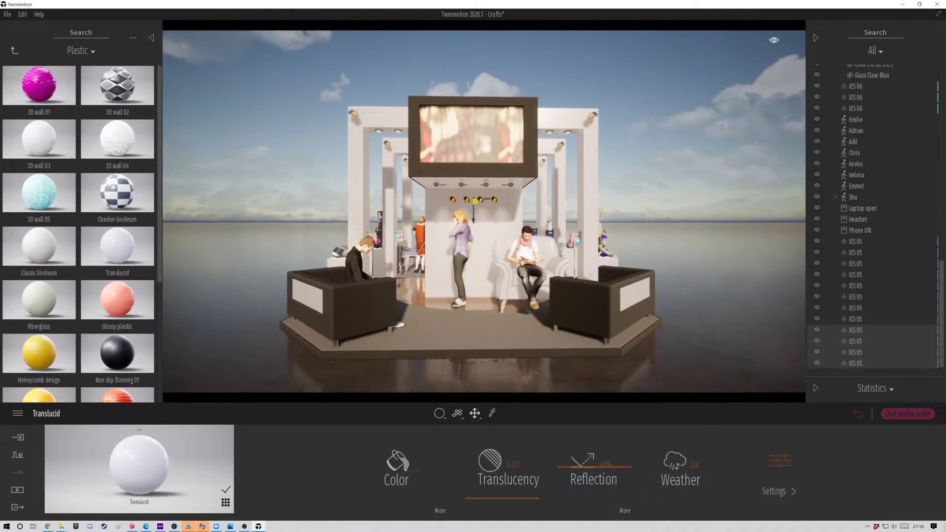
mouse_move(508, 281)
mouse_down()
mouse_move(508, 233)
mouse_move(508, 296)
mouse_up()
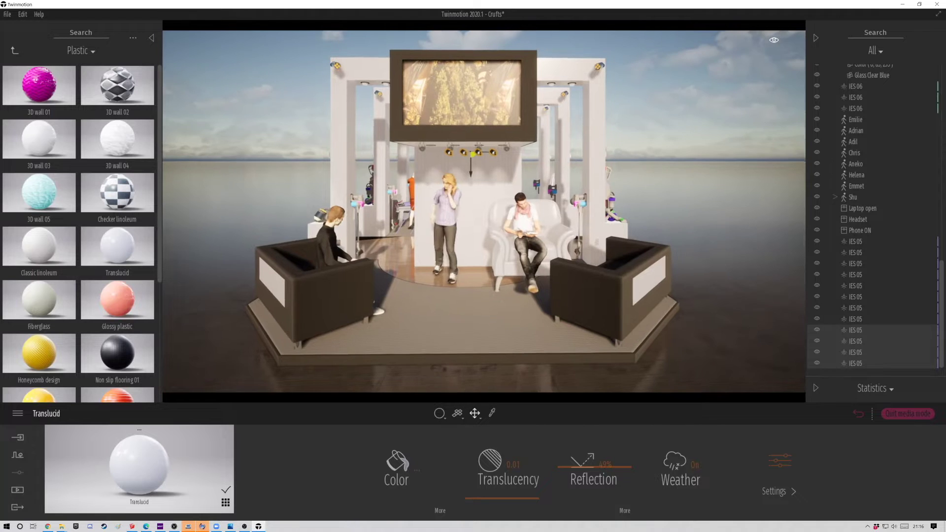
drag(441, 370, 441, 344)
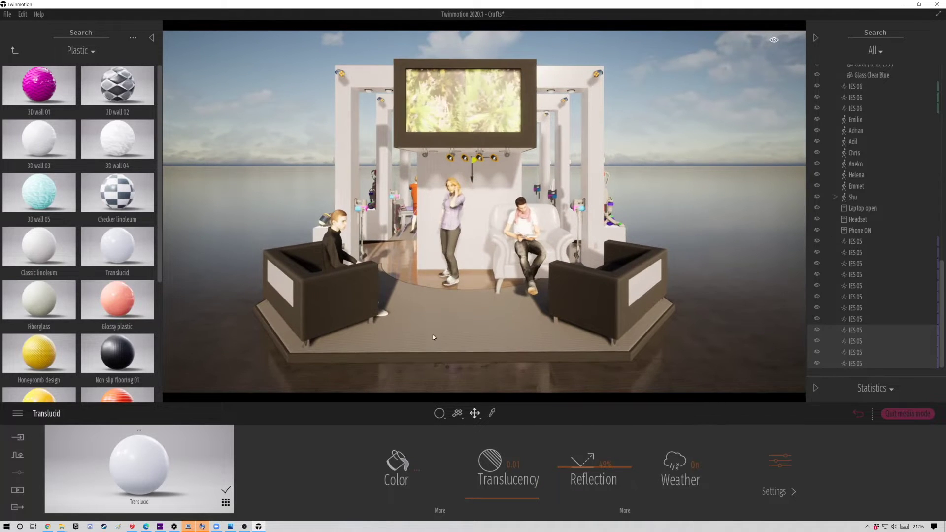
click(433, 336)
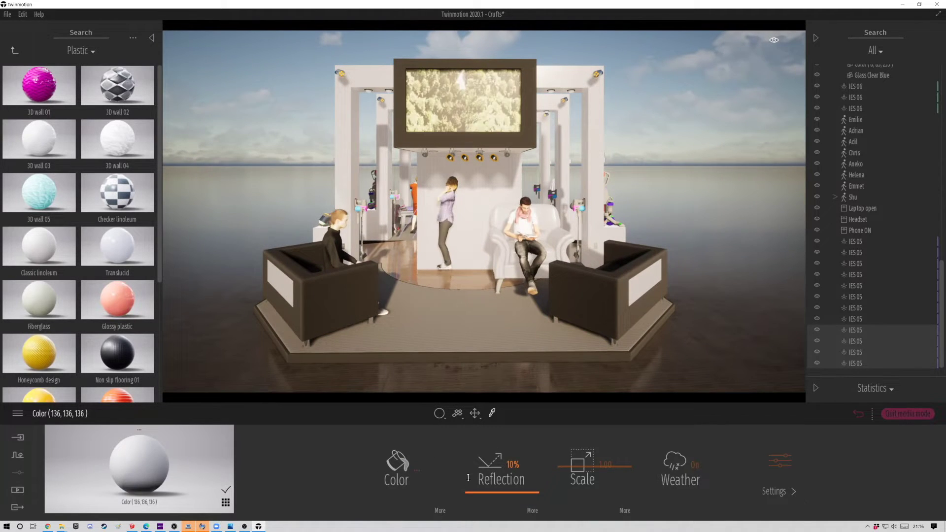
drag(468, 478, 476, 460)
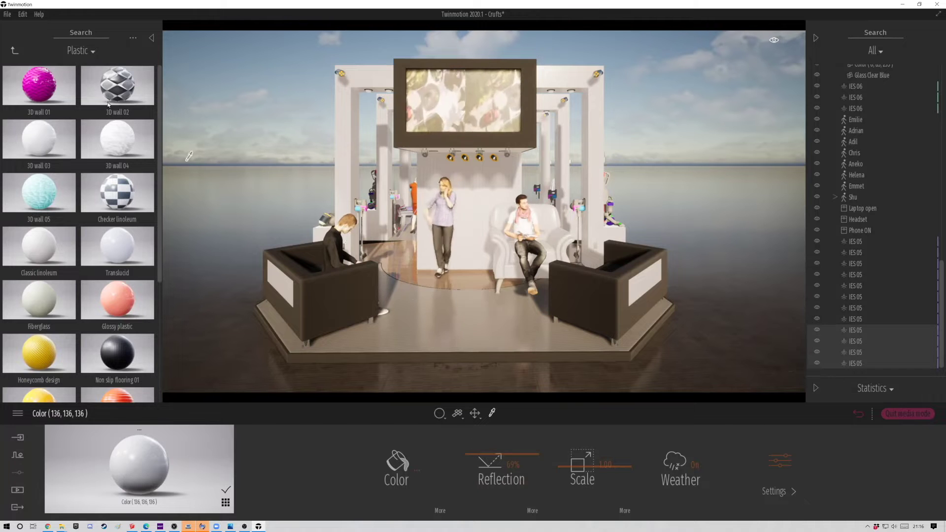
Step: Cover the armchairs in black Top grain 02 leather
click(14, 50)
scroll(106, 199, down, 3)
scroll(80, 291, down, 3)
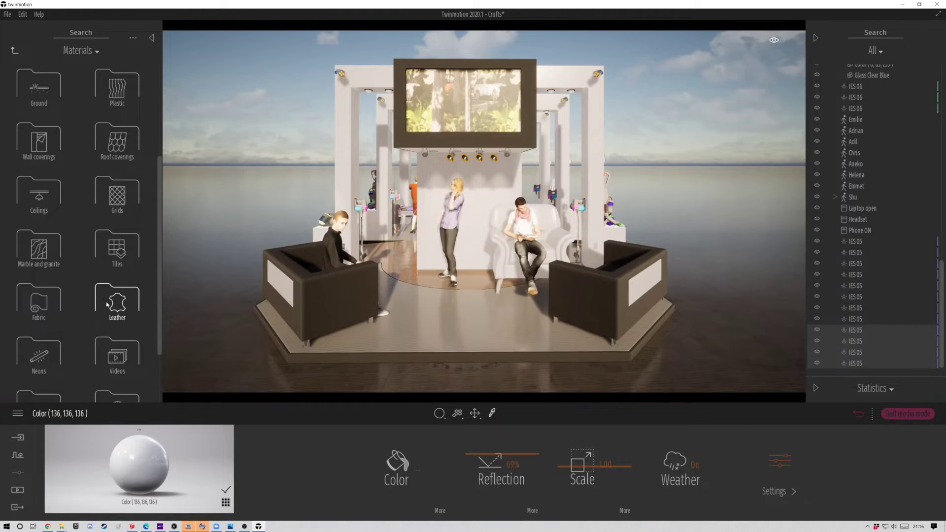
click(107, 304)
drag(39, 344, 318, 310)
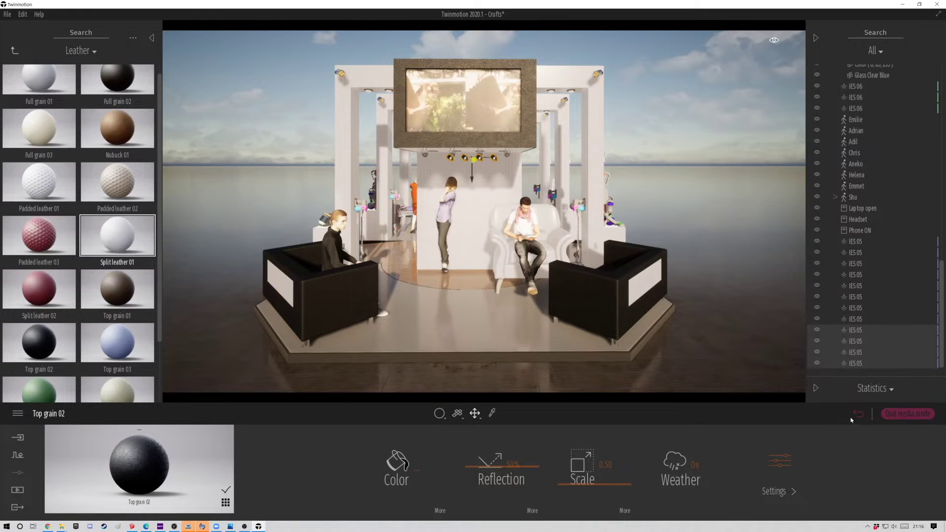
key(F4)
Step: Capture a third still image from the Dyson-branded side, with library and scene panels hidden
drag(369, 236, 459, 244)
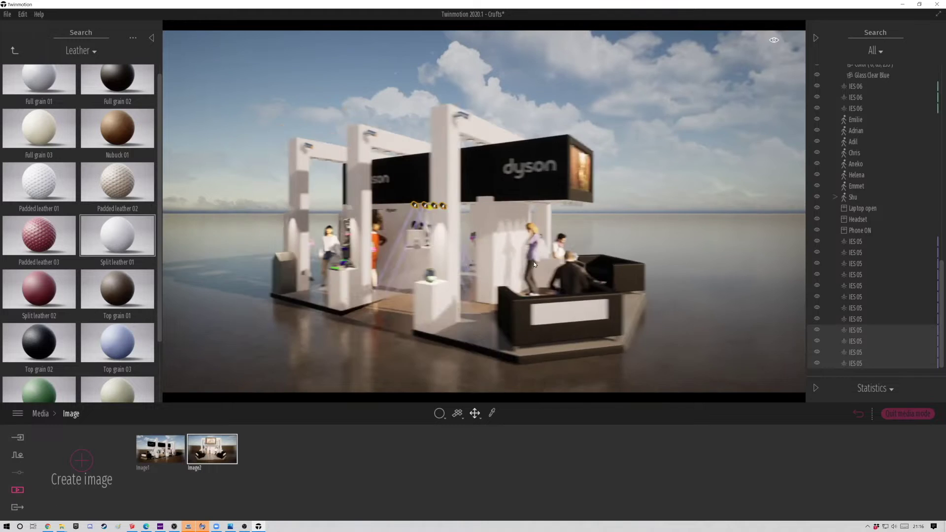
drag(458, 244, 451, 291)
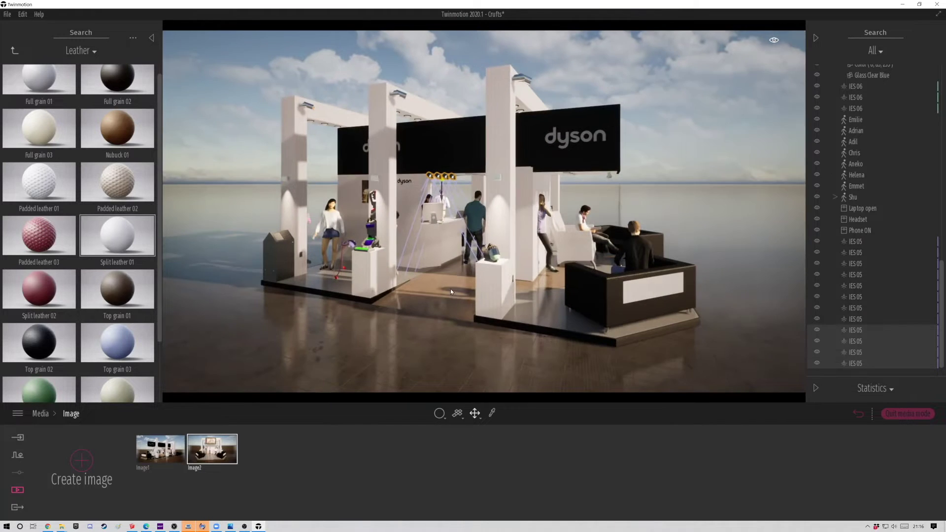
click(152, 39)
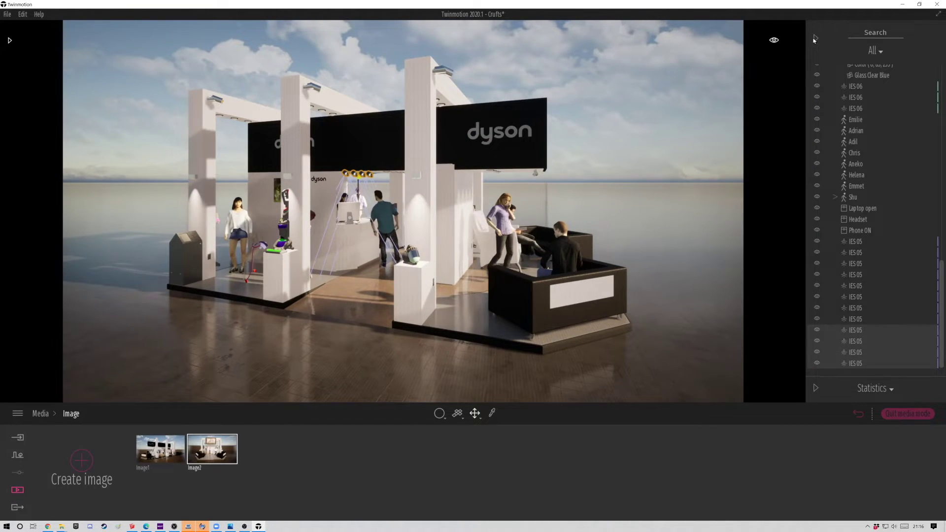
click(814, 38)
scroll(497, 303, up, 3)
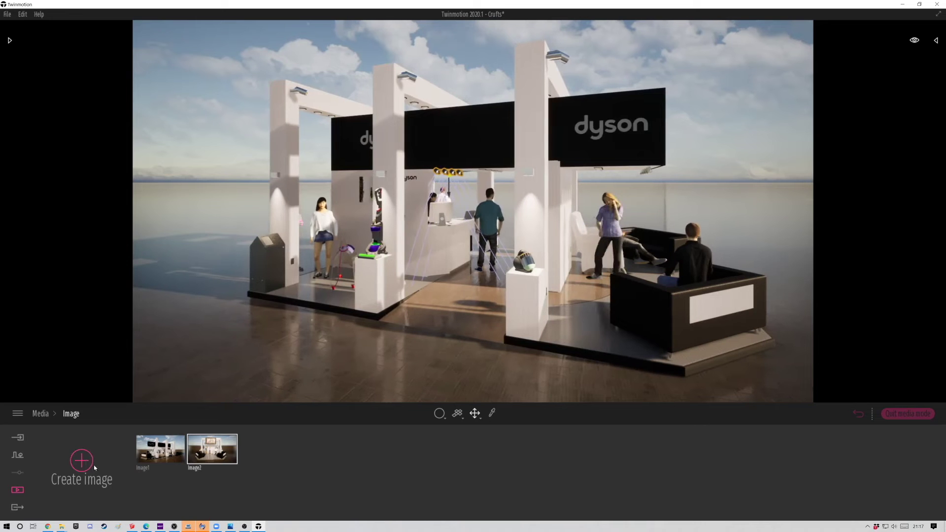
click(82, 461)
Step: Reframe the booth from its end and sides, then jump to the frontal image view
drag(443, 295, 591, 296)
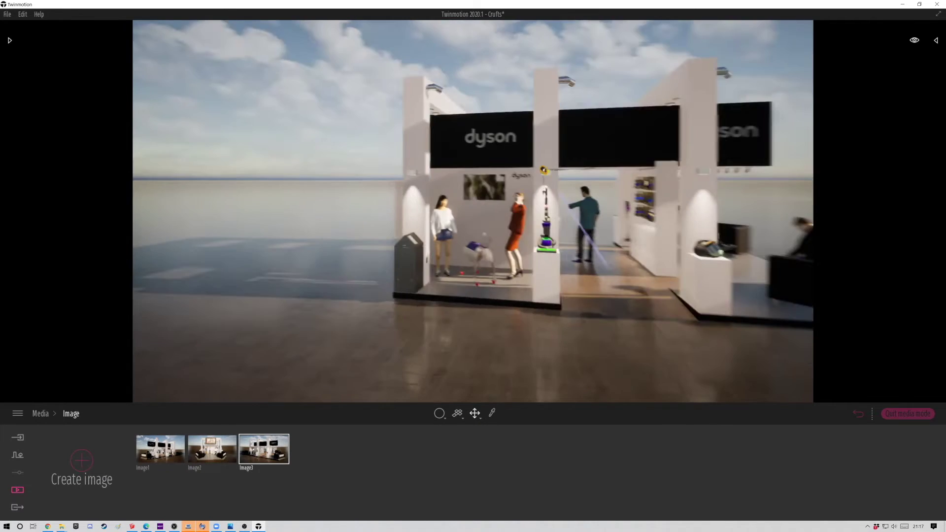
scroll(473, 212, up, 5)
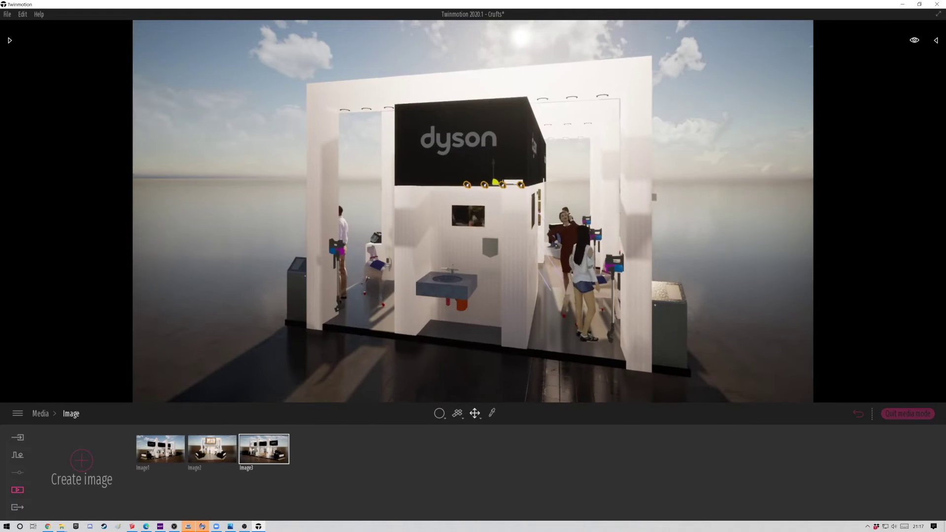
drag(414, 345, 284, 345)
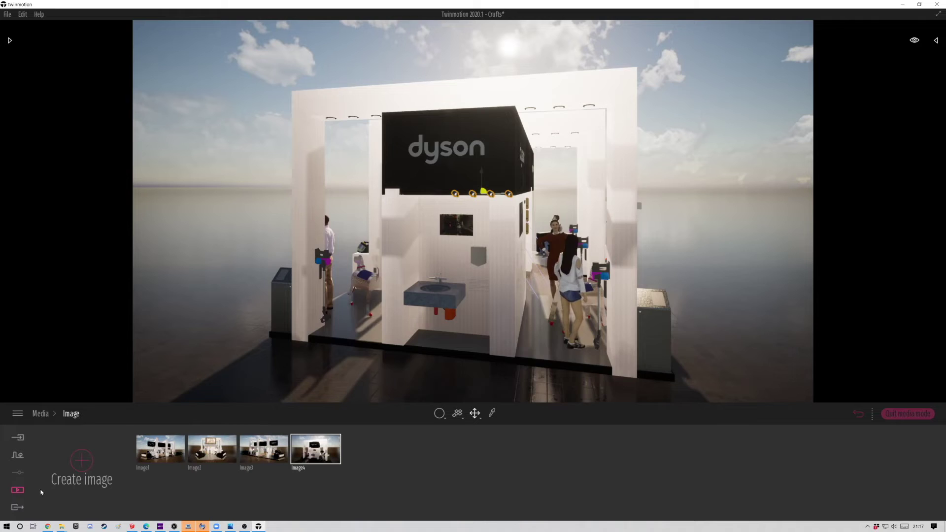
drag(309, 319, 298, 299)
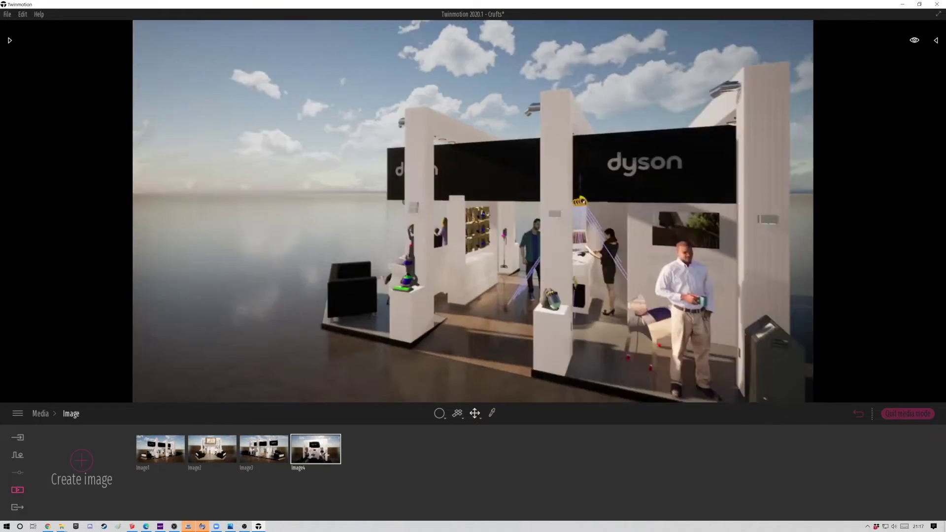
click(161, 449)
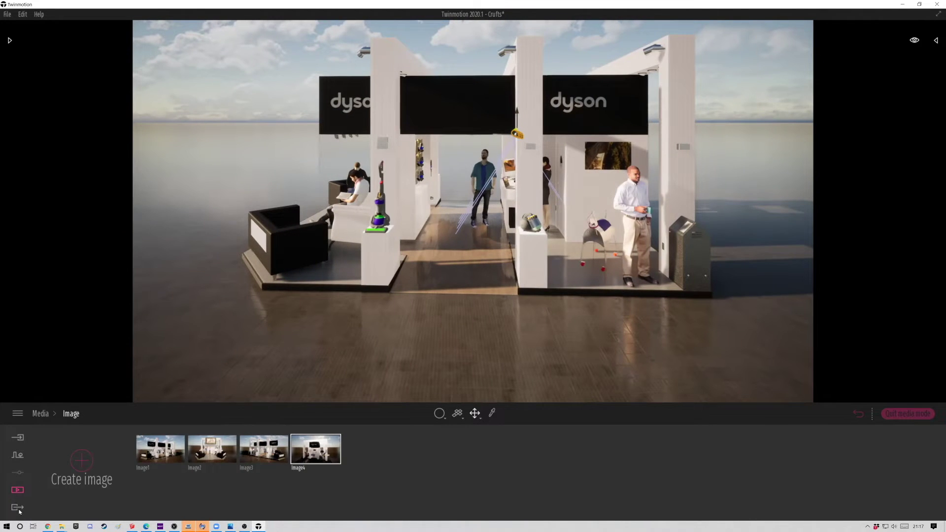
click(16, 508)
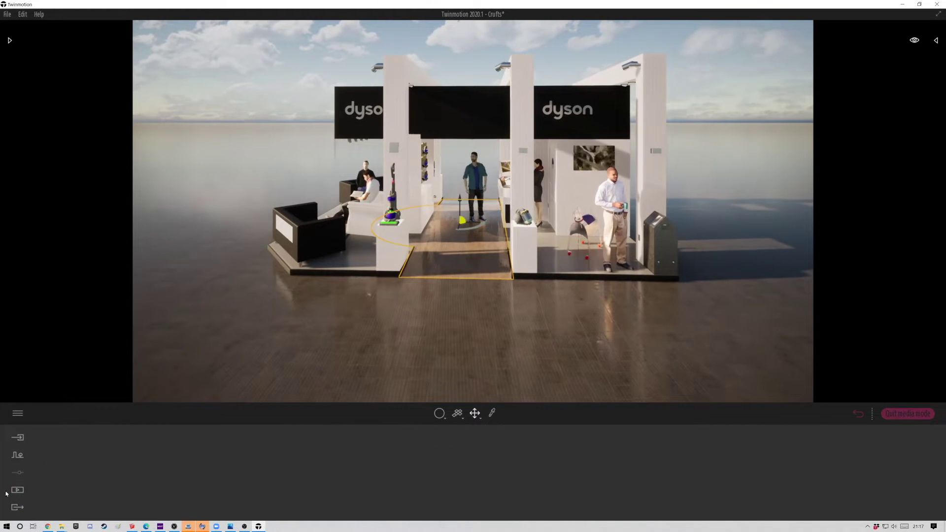
Step: Build Video1 from orbiting left-side camera keyframes, play it, and return to the video list
click(82, 461)
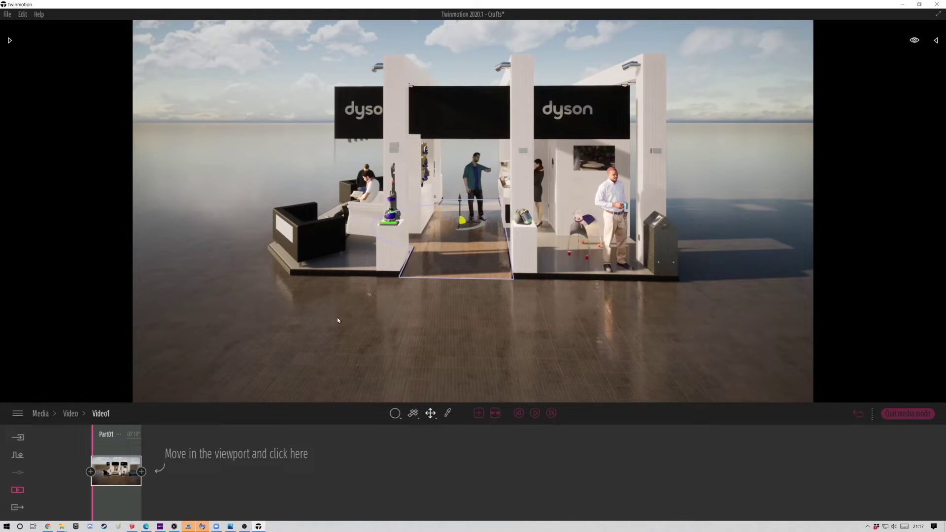
drag(433, 300, 508, 426)
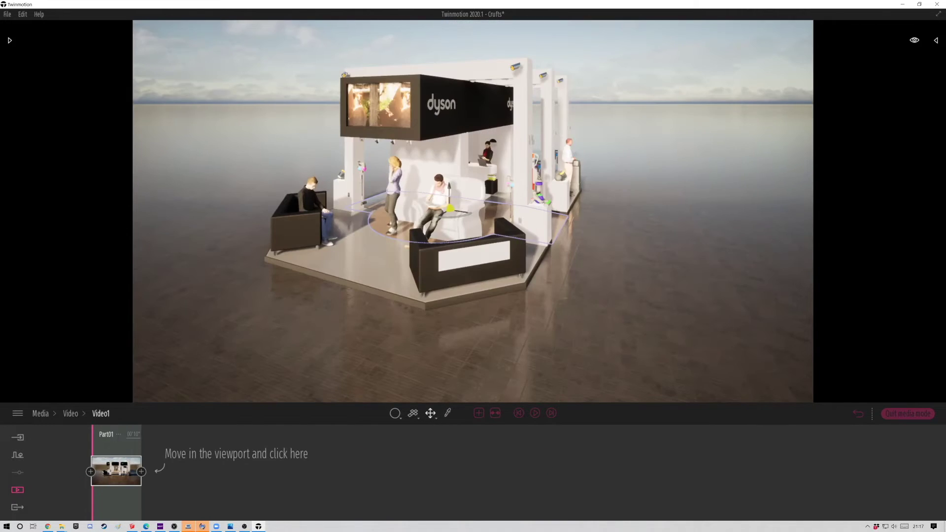
click(139, 471)
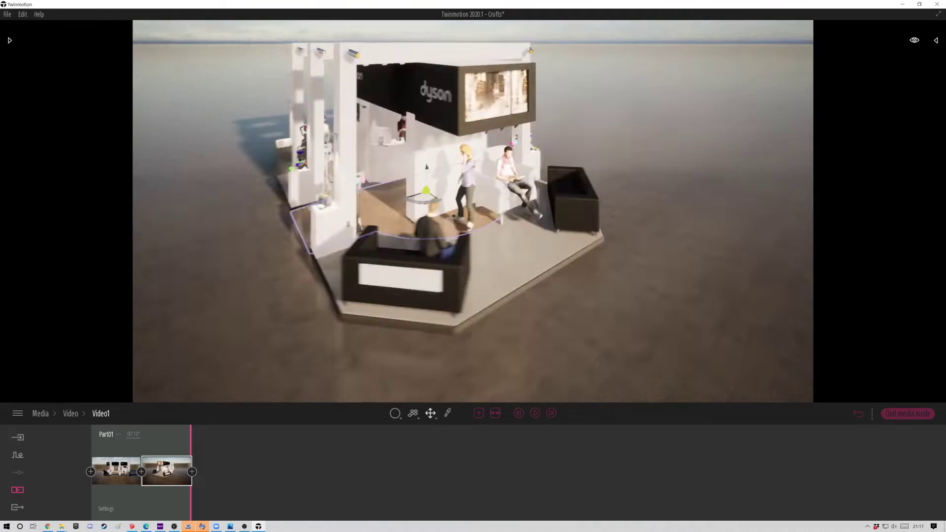
drag(311, 316, 444, 318)
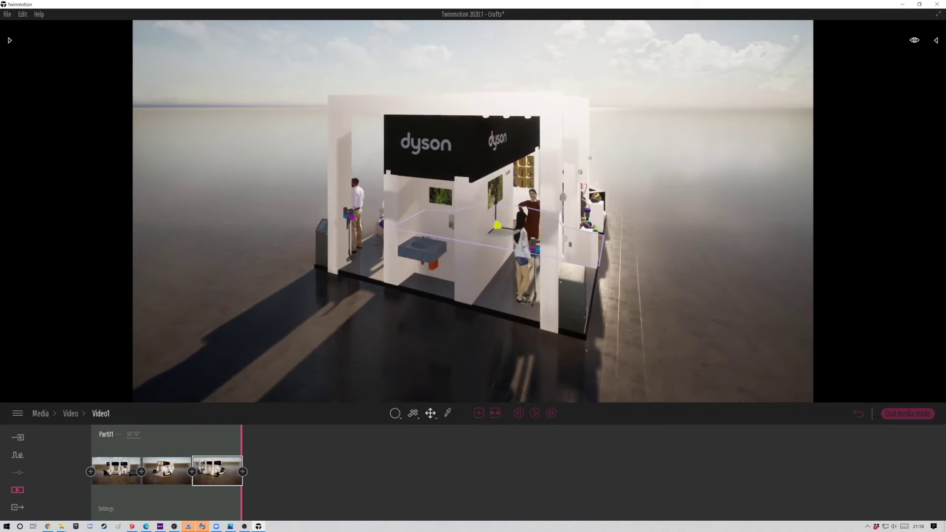
click(243, 471)
click(535, 413)
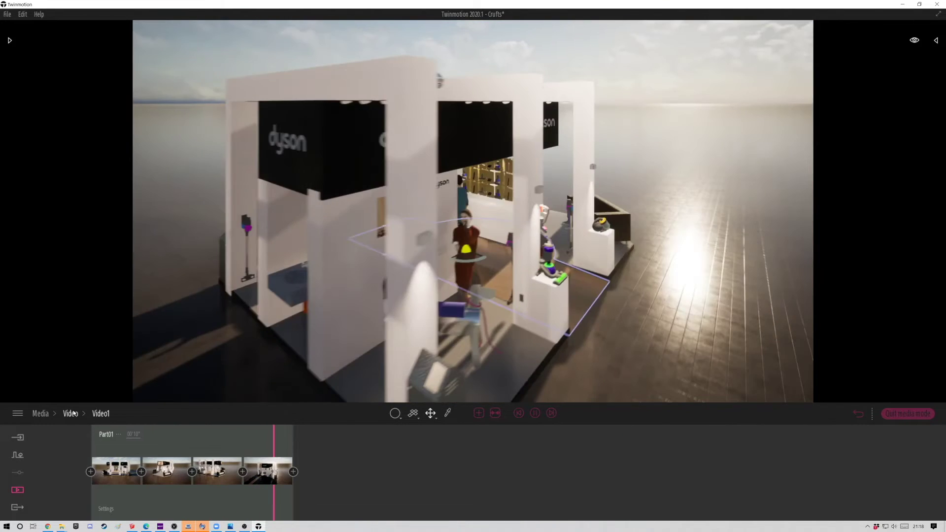
click(70, 413)
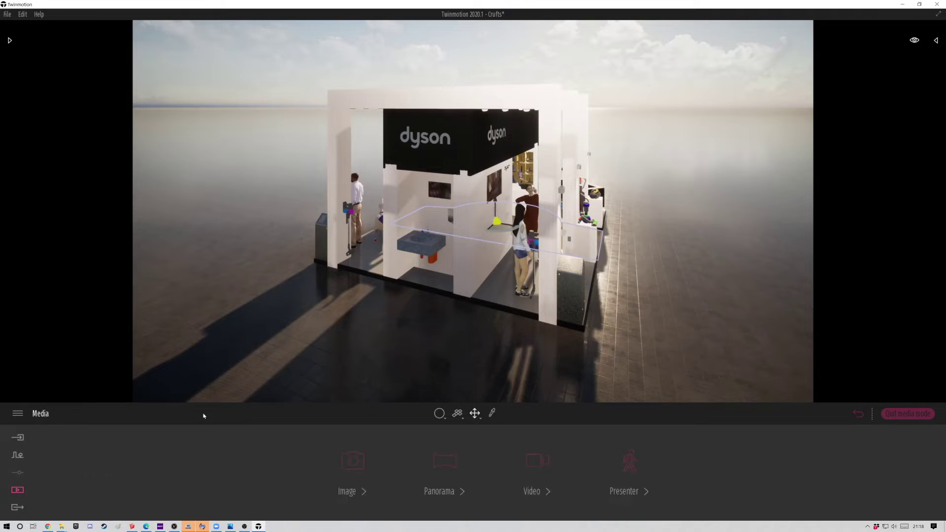
Step: Create Video2 with camera Parallelism turned Off and play it
click(161, 449)
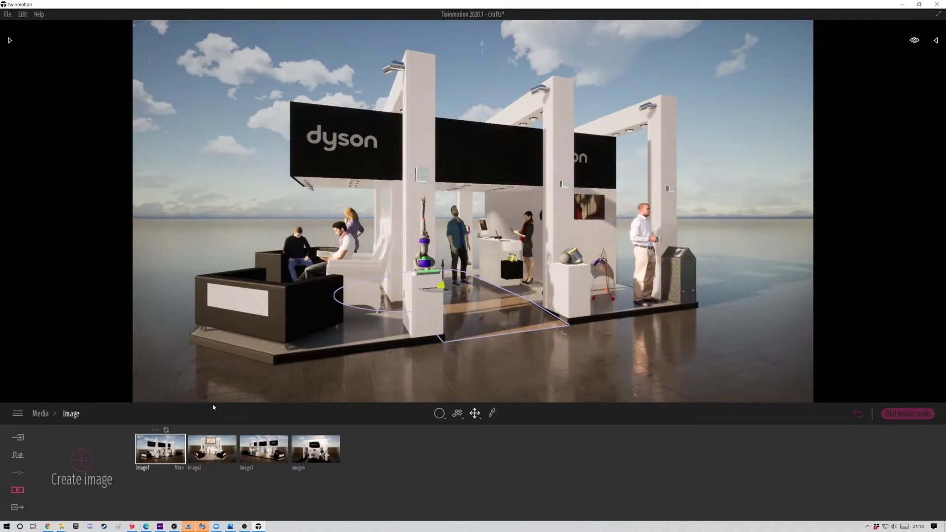
click(19, 492)
click(80, 461)
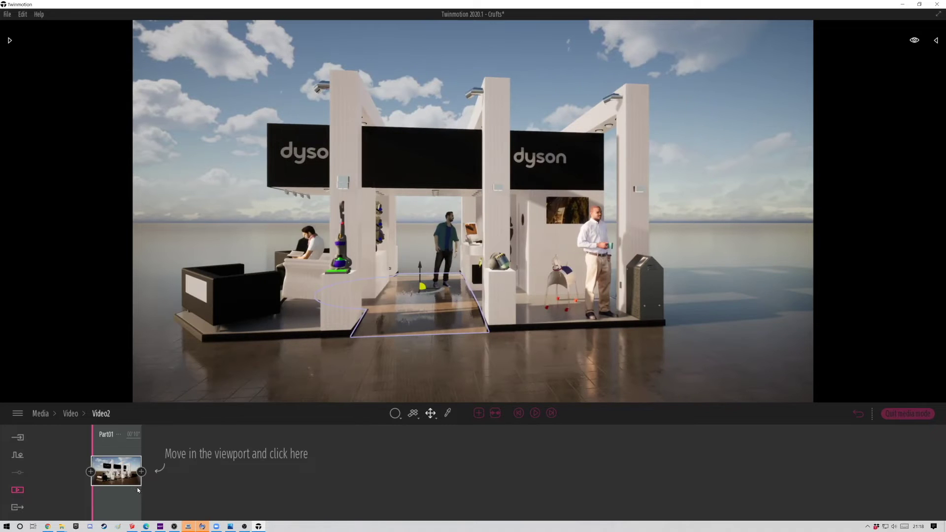
click(116, 471)
click(376, 466)
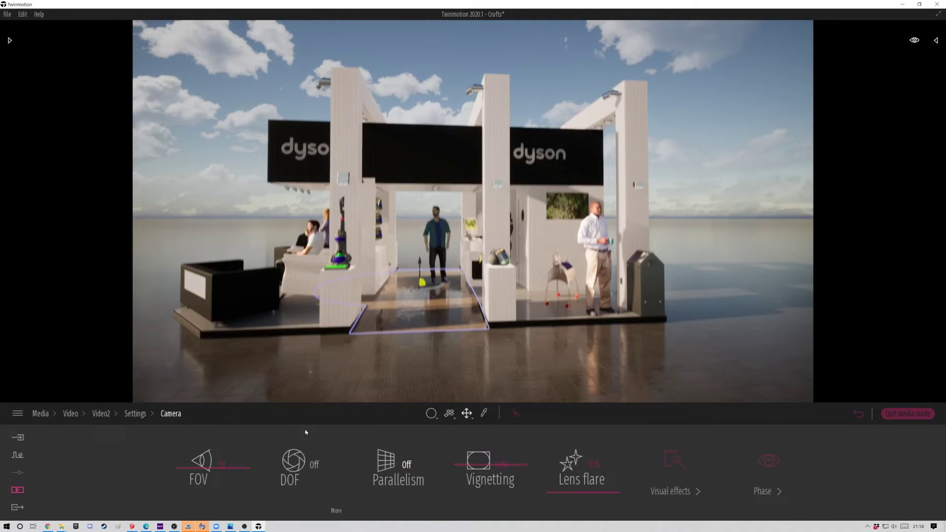
click(102, 413)
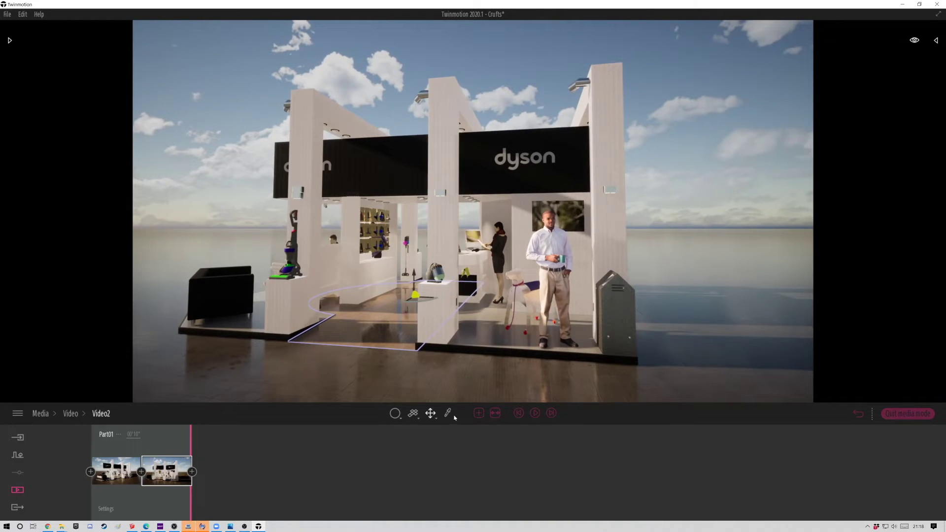
click(535, 414)
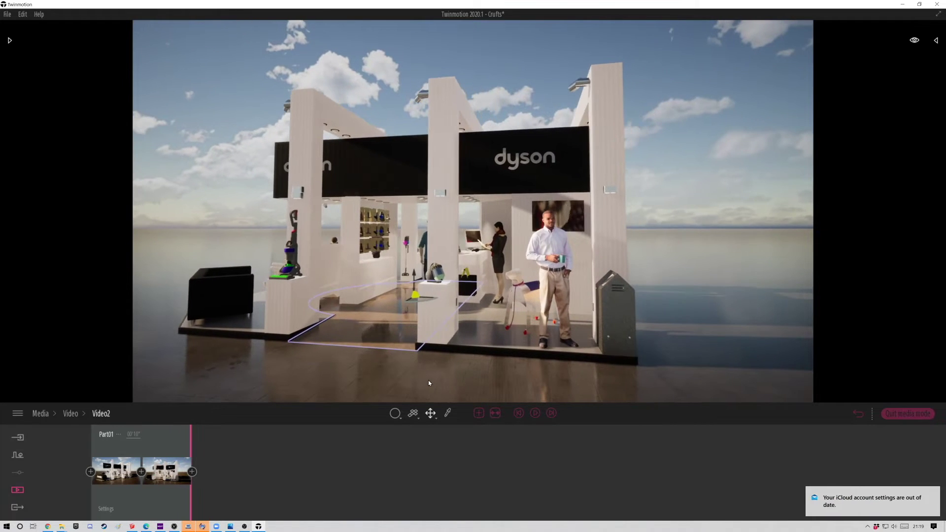
Step: Add a right-side third shot to Video2, preview it, and close the timeline
drag(520, 336, 494, 326)
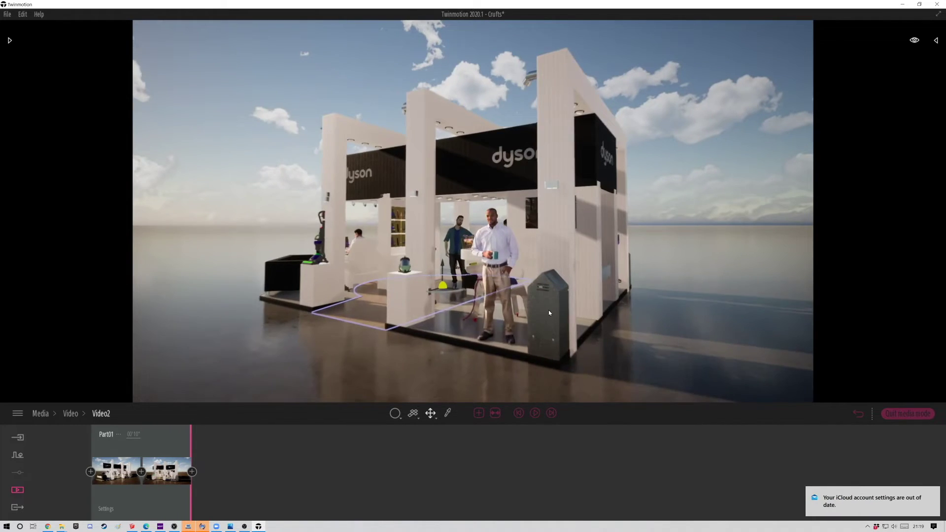
drag(494, 326, 484, 399)
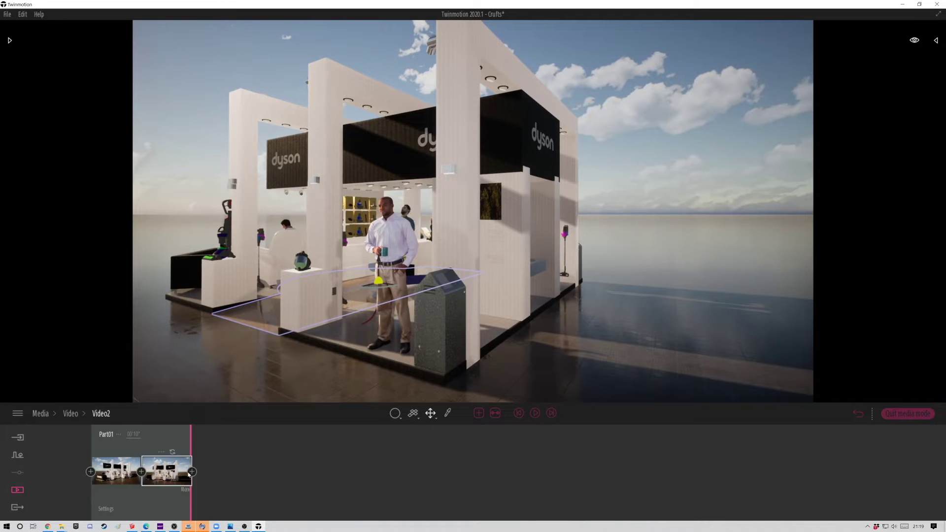
click(191, 472)
click(518, 413)
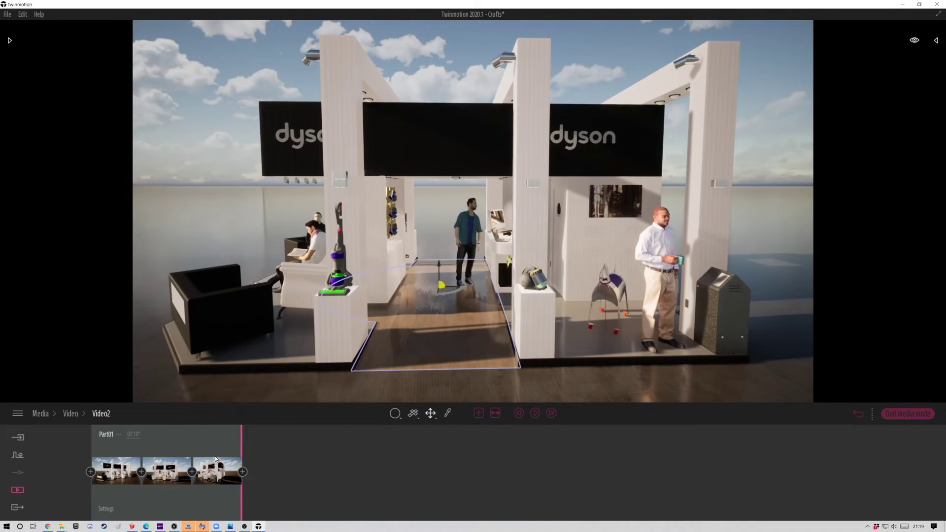
key(Escape)
Step: Create Video3 with a second camera shot and play it back
click(82, 461)
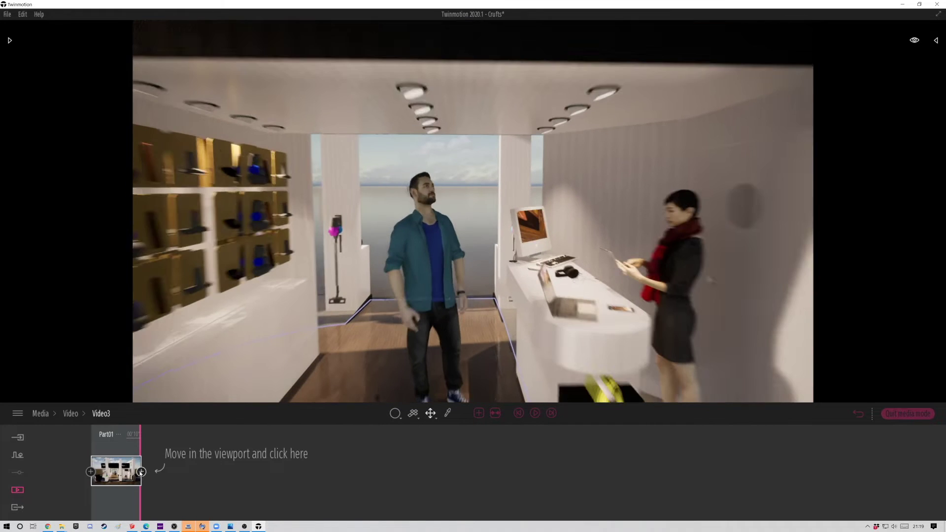
click(140, 471)
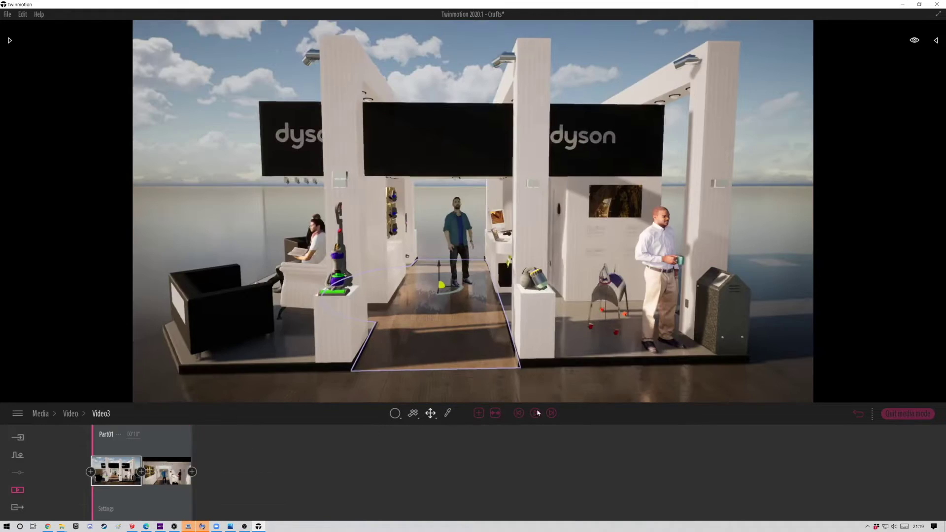
click(538, 413)
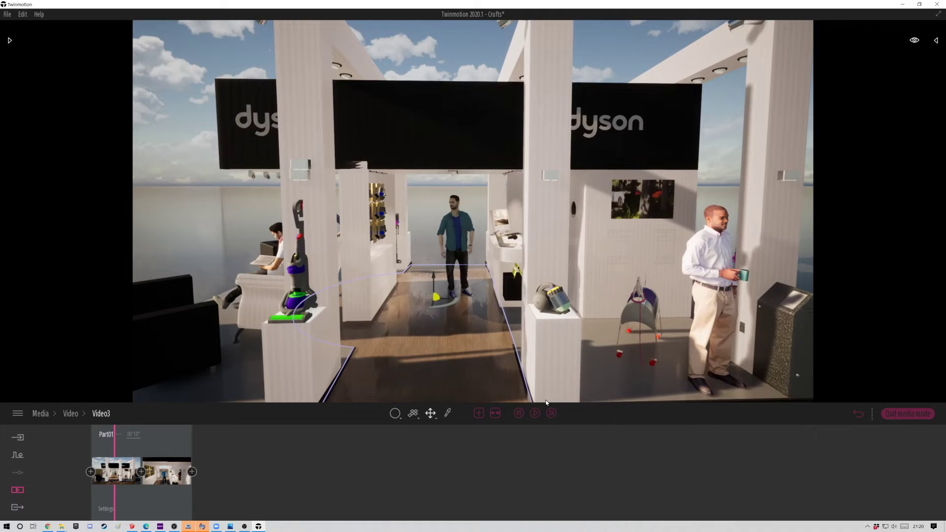
click(534, 251)
Step: Create a new material and raise its Glow to brighten the panels
click(184, 485)
click(81, 447)
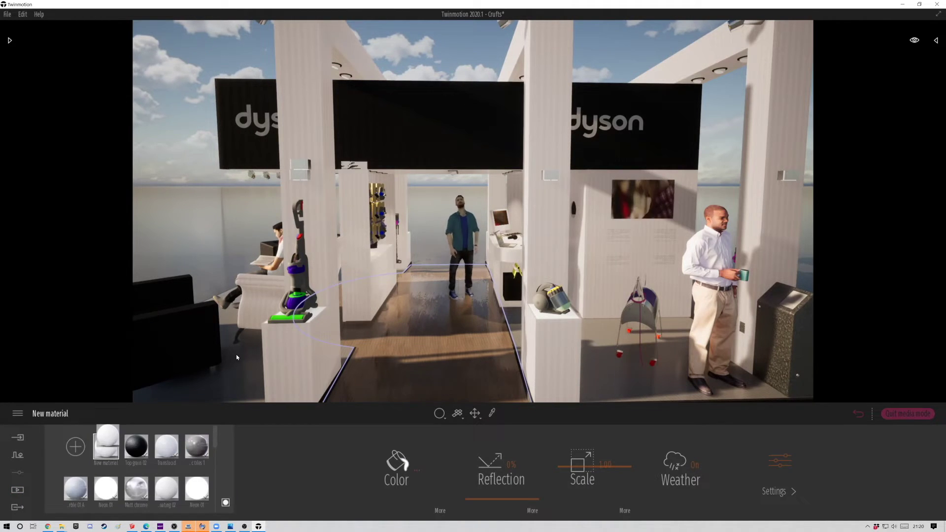
click(776, 491)
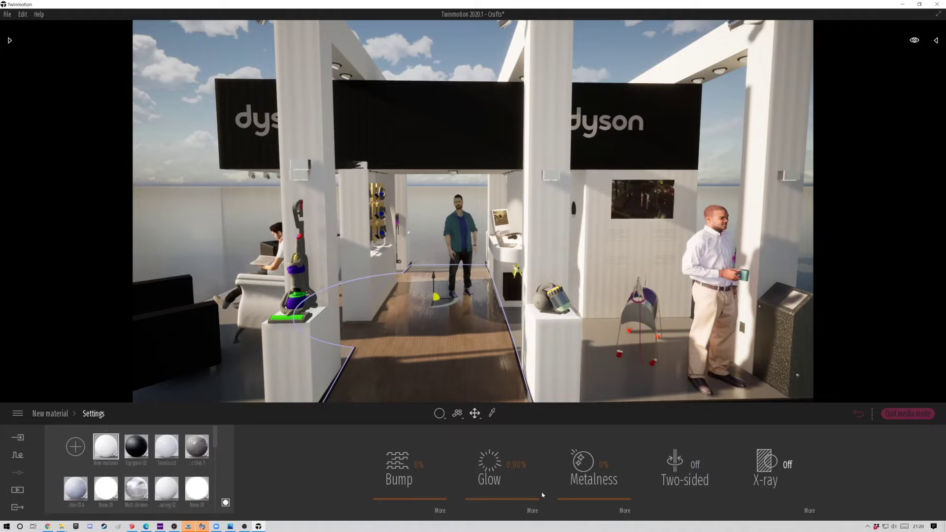
drag(483, 499, 484, 488)
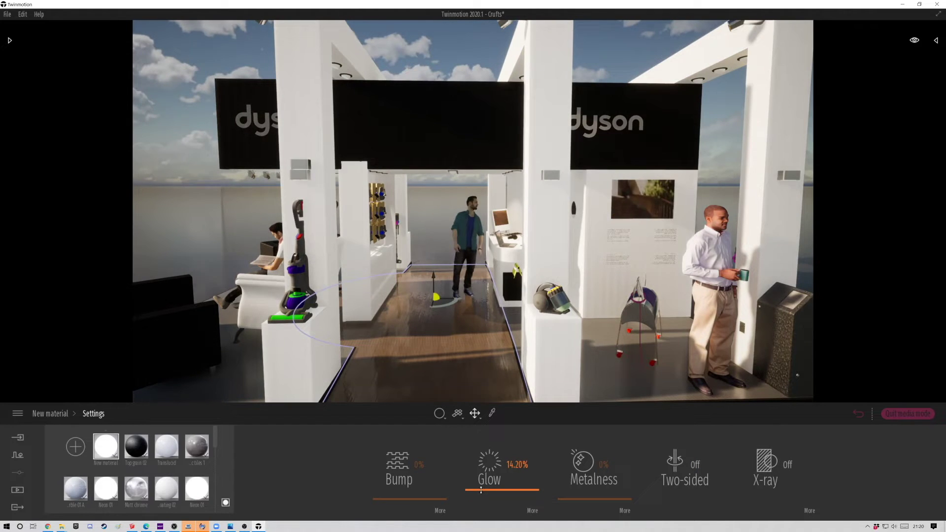
scroll(592, 332, down, 5)
mouse_move(592, 333)
mouse_down()
mouse_move(690, 376)
mouse_move(791, 62)
mouse_up()
scroll(690, 376, down, 3)
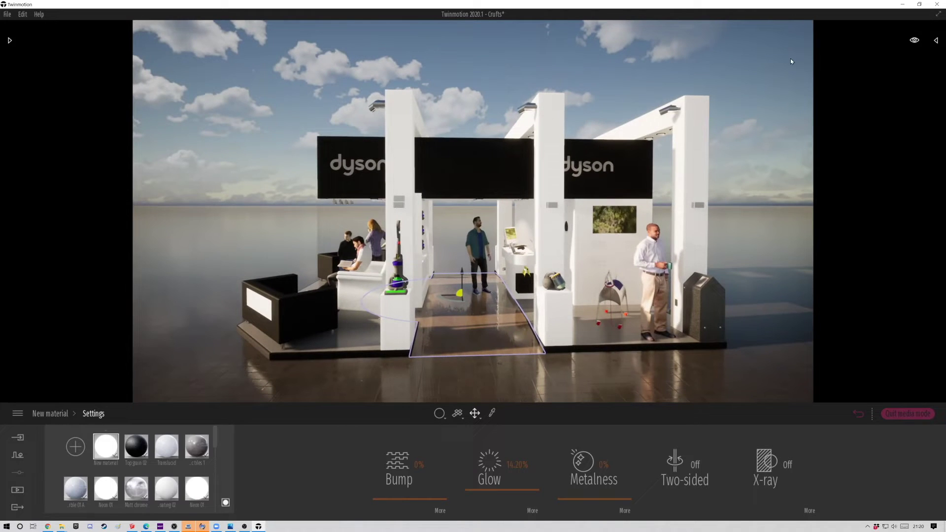
Step: Set the time of day to night and return the material's Glow to 0%
click(898, 414)
drag(890, 116, 862, 116)
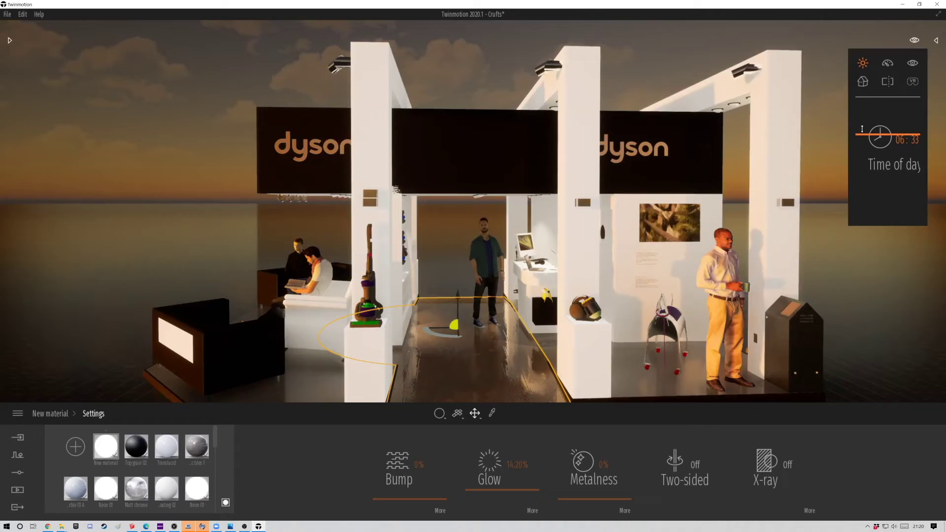
scroll(527, 254, down, 1)
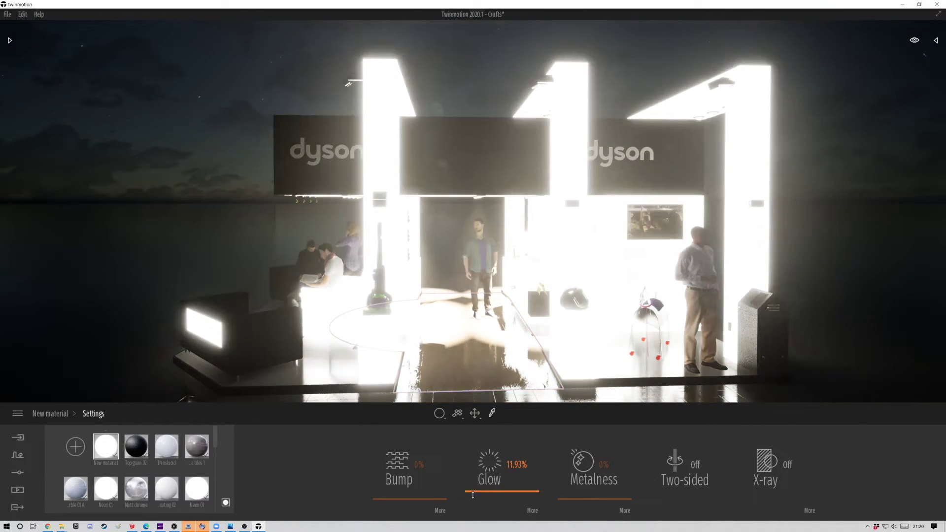
drag(446, 501, 414, 501)
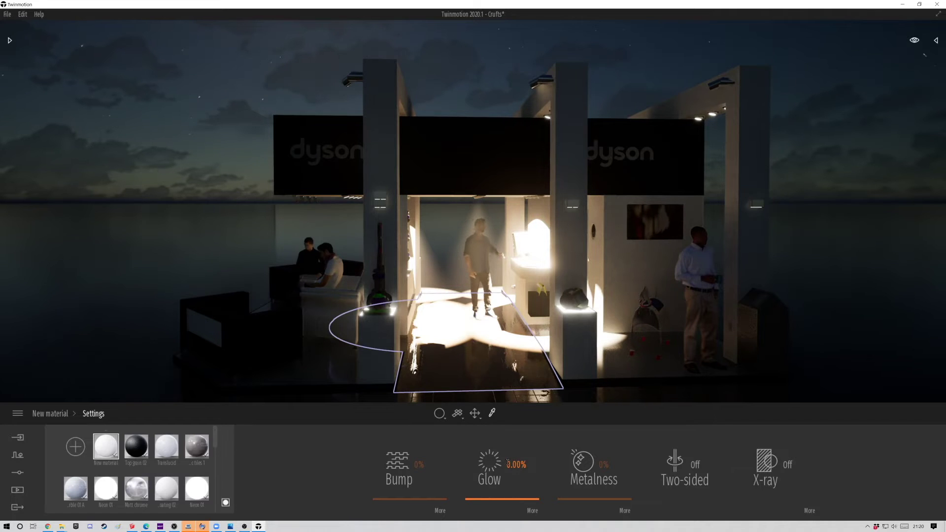
key(Return)
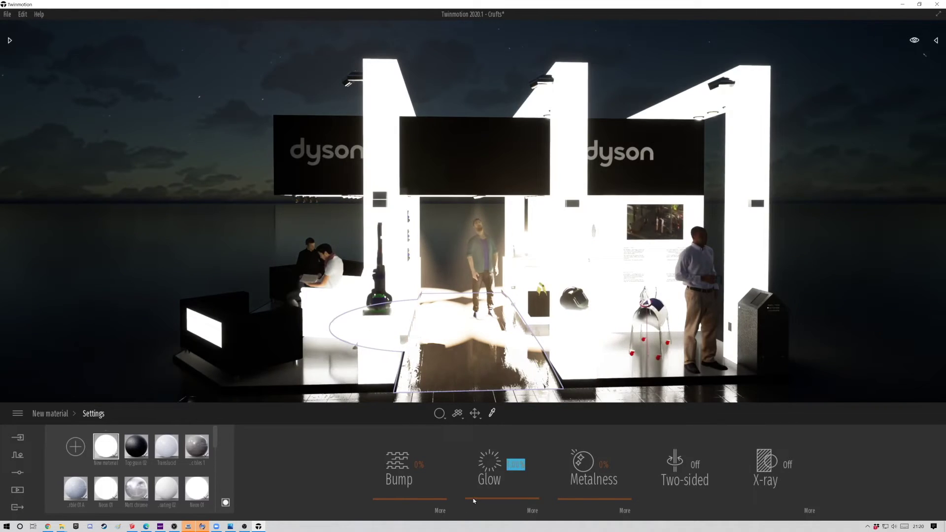
text(0)
key(Return)
scroll(469, 396, down, 3)
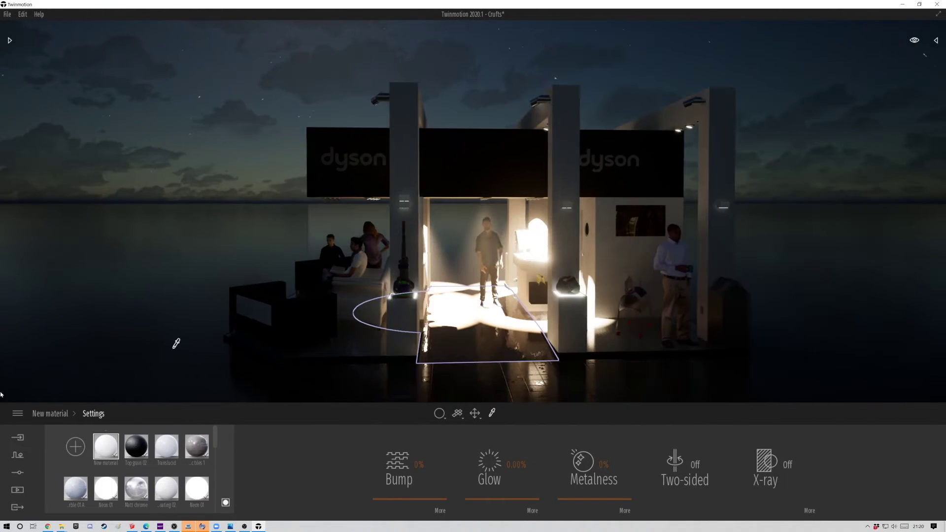
Step: Open the Weather settings, then browse the library to the Lights category
click(10, 39)
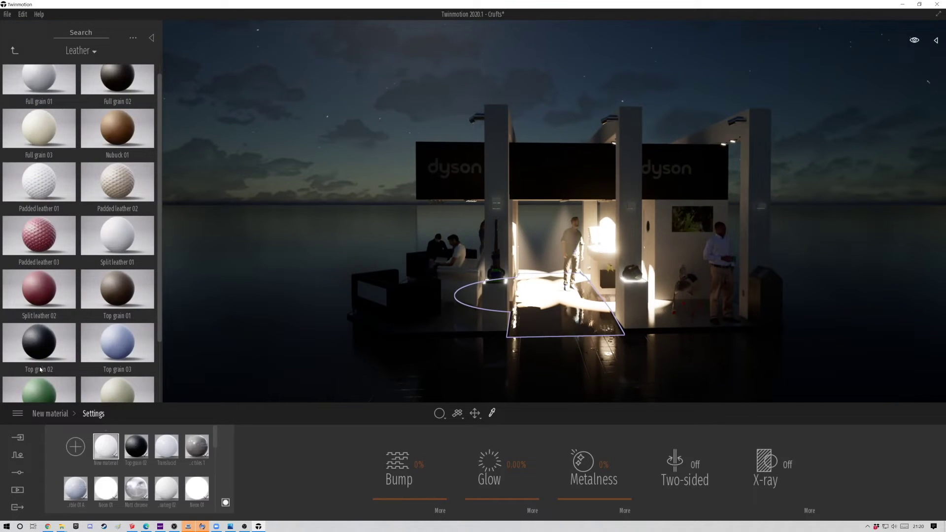
click(17, 456)
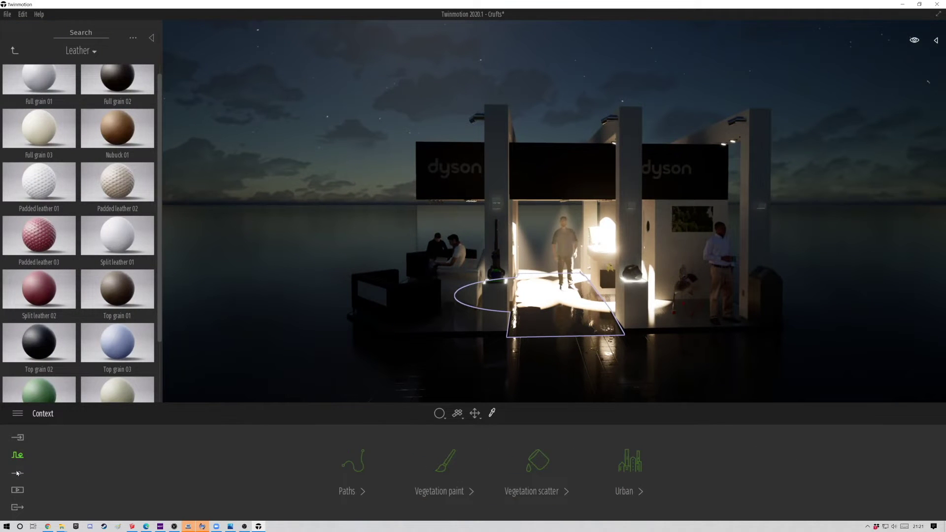
click(17, 474)
click(427, 465)
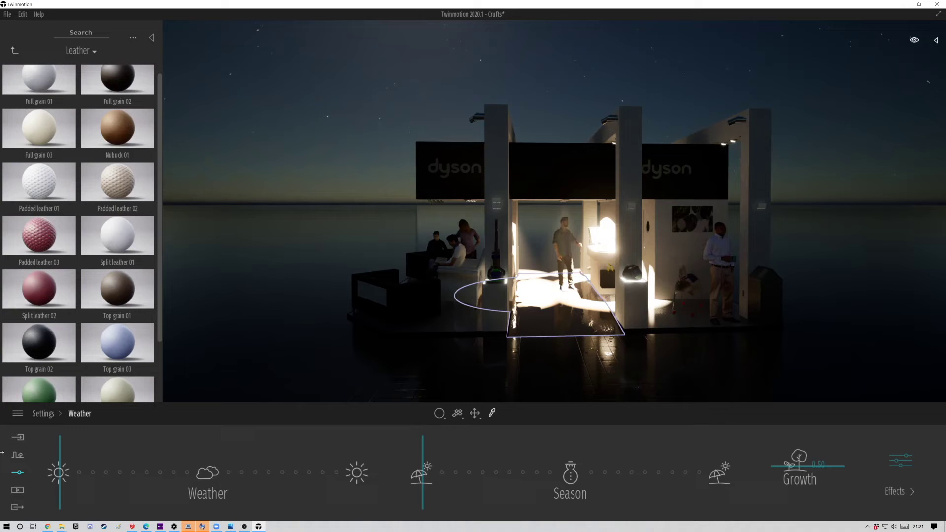
click(17, 50)
click(129, 165)
Step: Place an area light above the booth, shorten and widen it, brighten it, and enable shadows
mouse_move(122, 148)
mouse_down()
mouse_move(321, 303)
mouse_move(302, 53)
mouse_up()
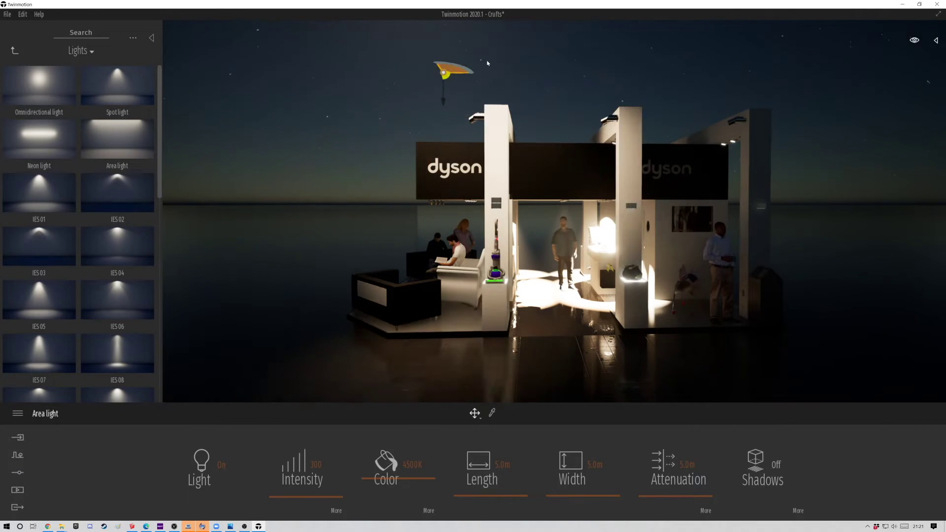
mouse_move(312, 80)
mouse_down()
mouse_move(633, 28)
mouse_move(573, 97)
mouse_up()
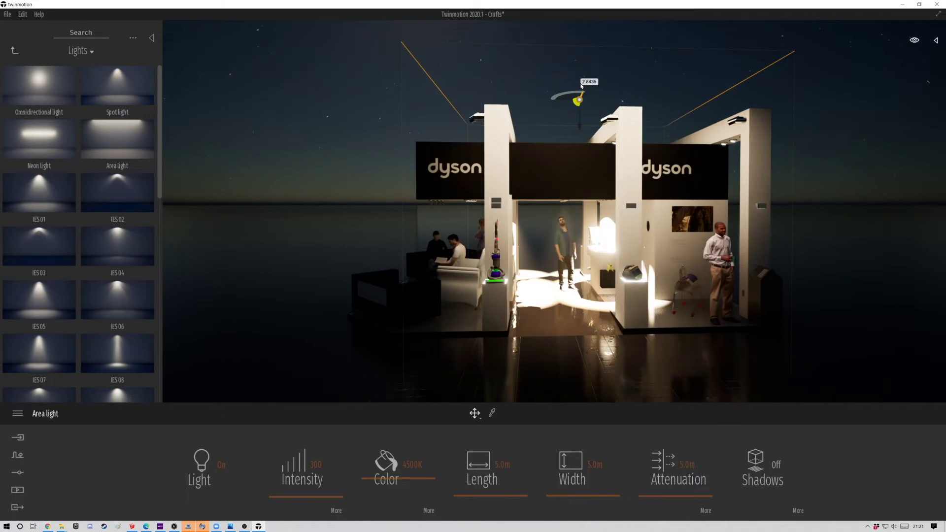
click(468, 497)
drag(471, 496, 458, 495)
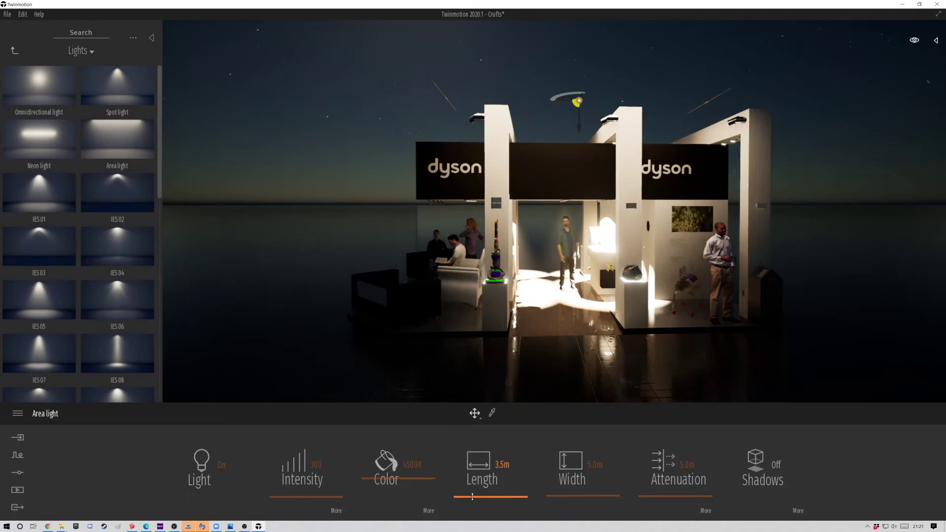
click(563, 495)
drag(312, 492, 563, 95)
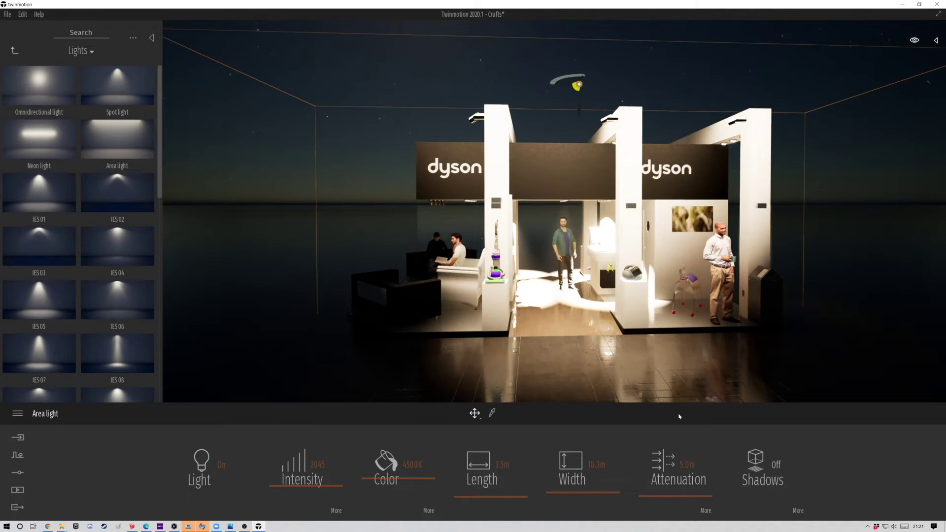
click(776, 464)
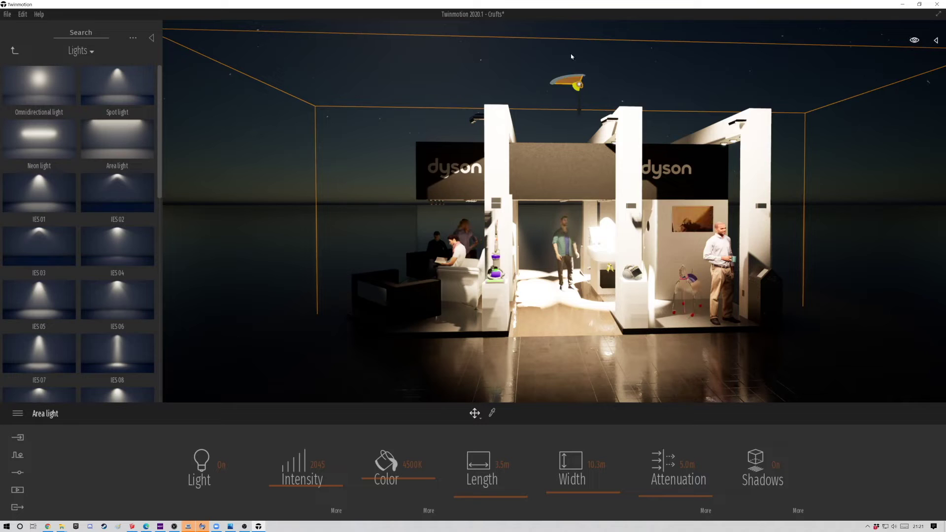
Step: Raise and widen the area light over the stand, extend its reach, enable volumetric shadows, then dim it
drag(571, 56, 565, 91)
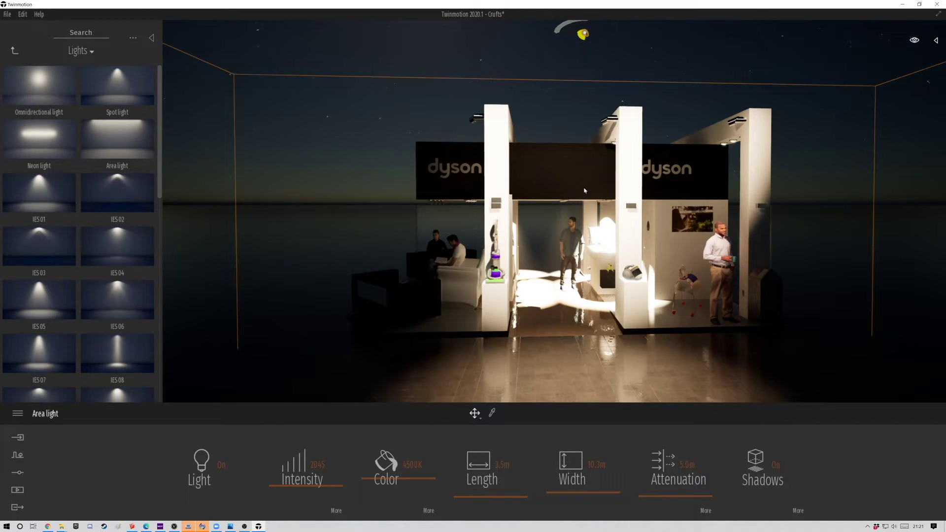
right_drag(584, 191, 558, 164)
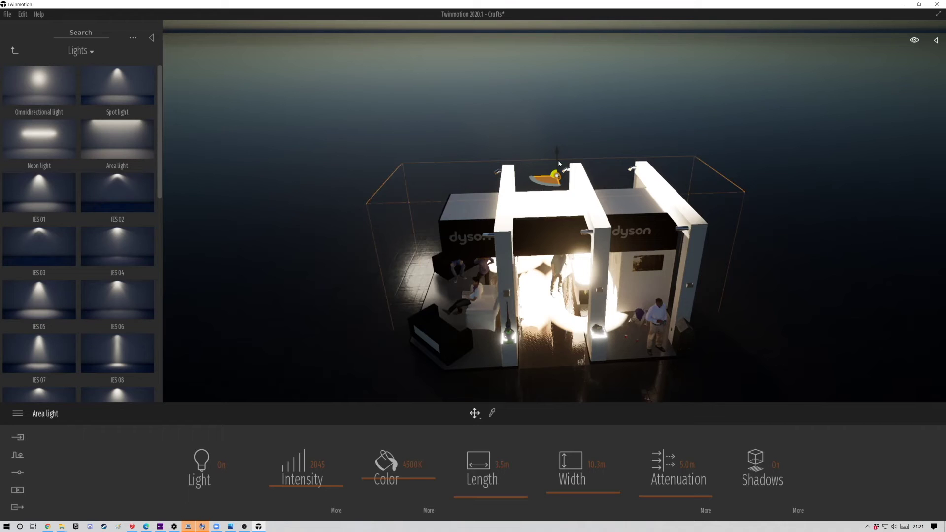
drag(569, 485, 548, 488)
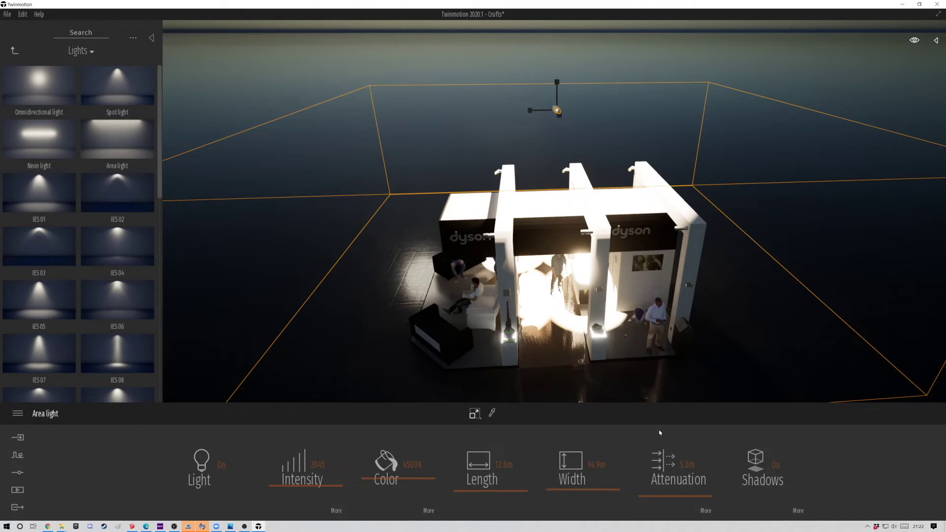
click(647, 490)
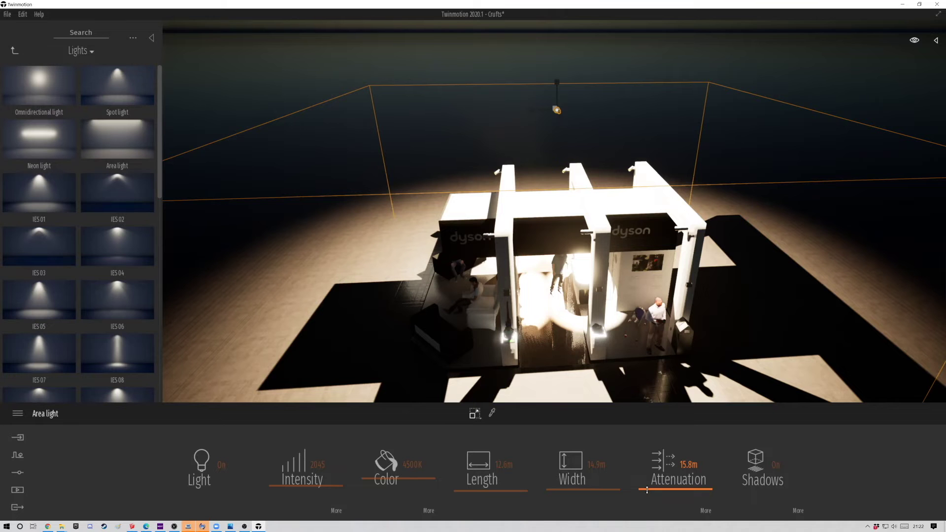
click(775, 464)
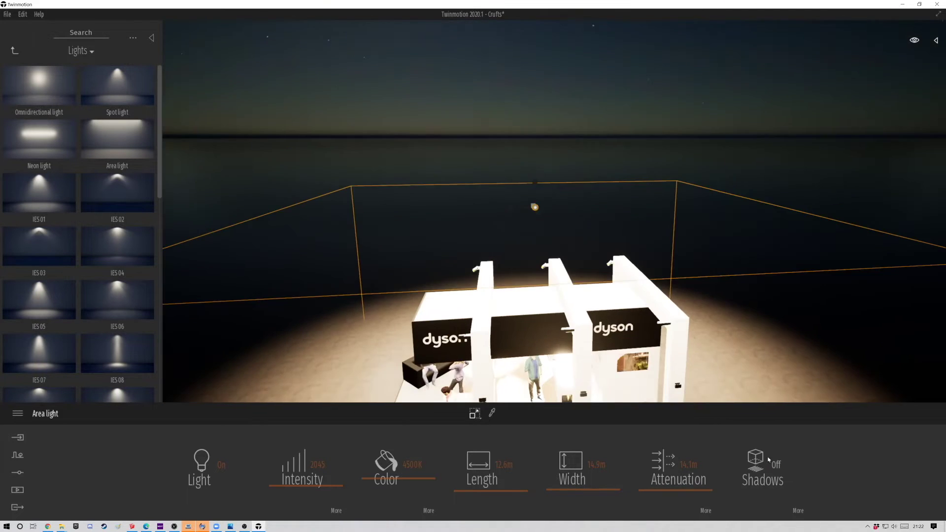
click(776, 465)
click(785, 487)
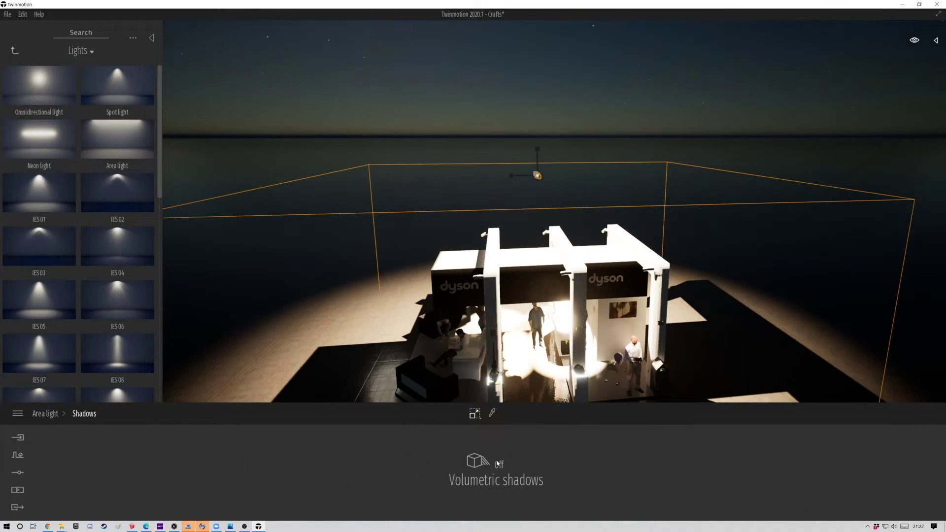
click(498, 463)
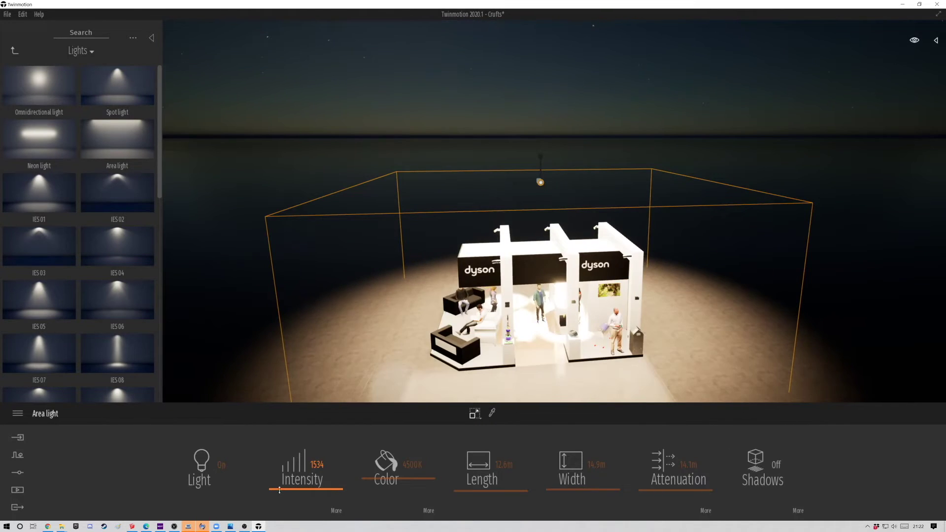
drag(278, 493, 270, 493)
scroll(516, 349, up, 3)
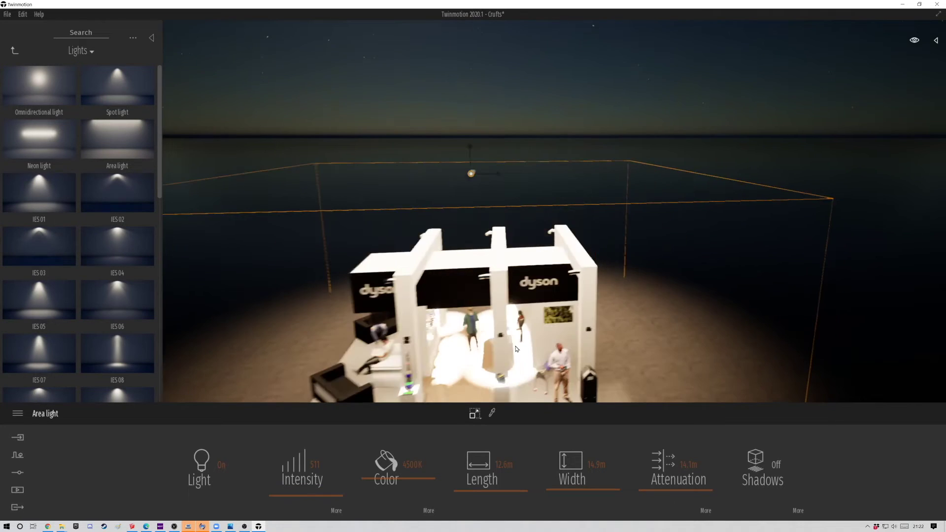
scroll(516, 349, up, 3)
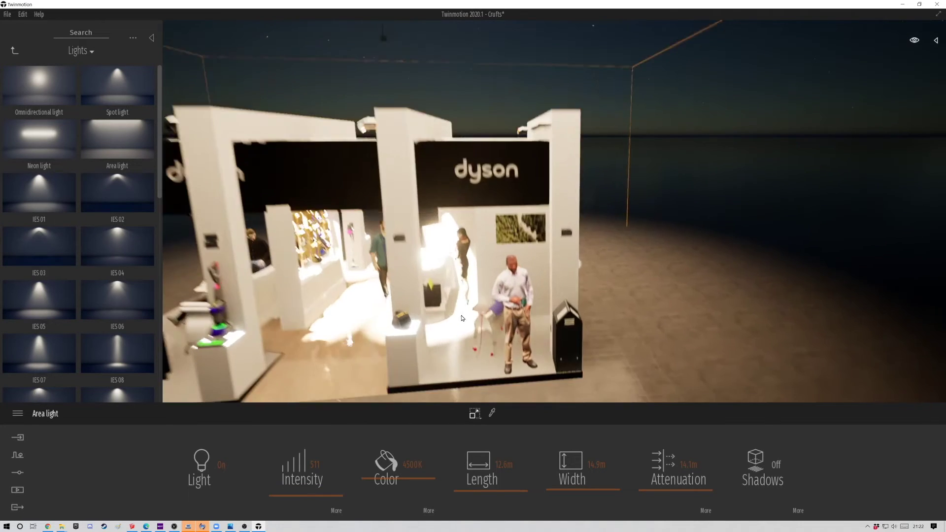
scroll(471, 335, up, 3)
scroll(472, 332, down, 3)
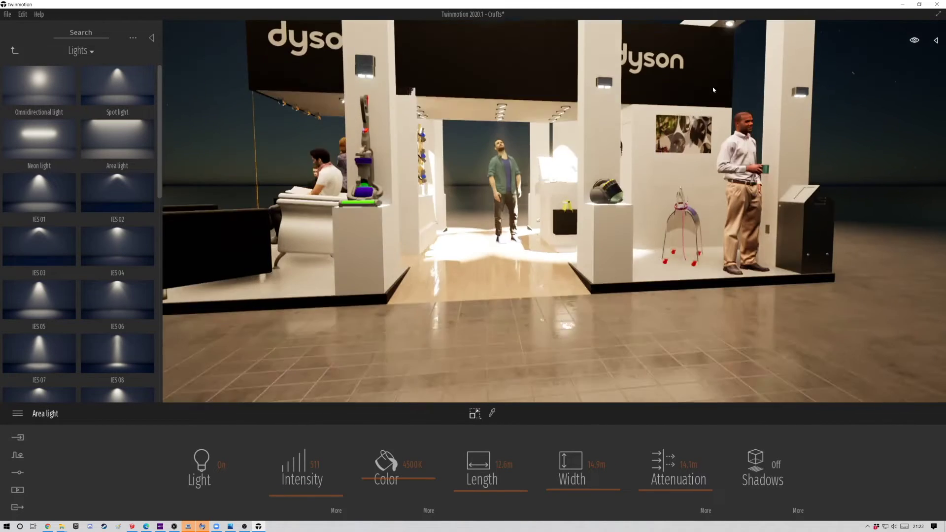
Step: Select an IES 05 spotlight in the scene list and lower its intensity
click(936, 40)
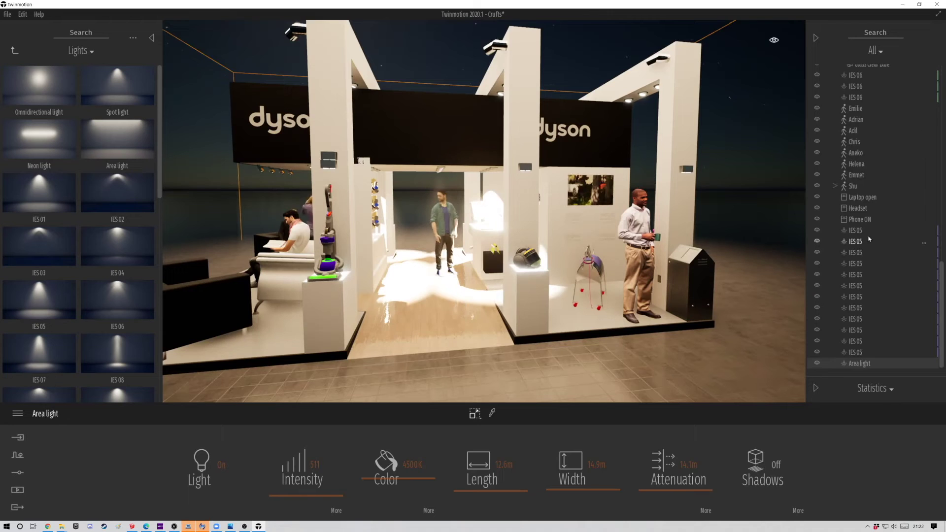
click(864, 231)
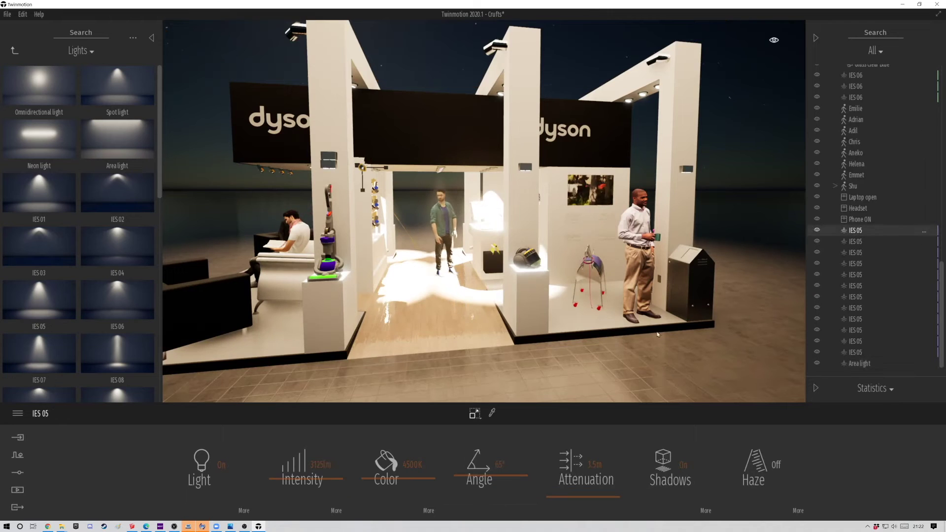
drag(272, 483, 268, 497)
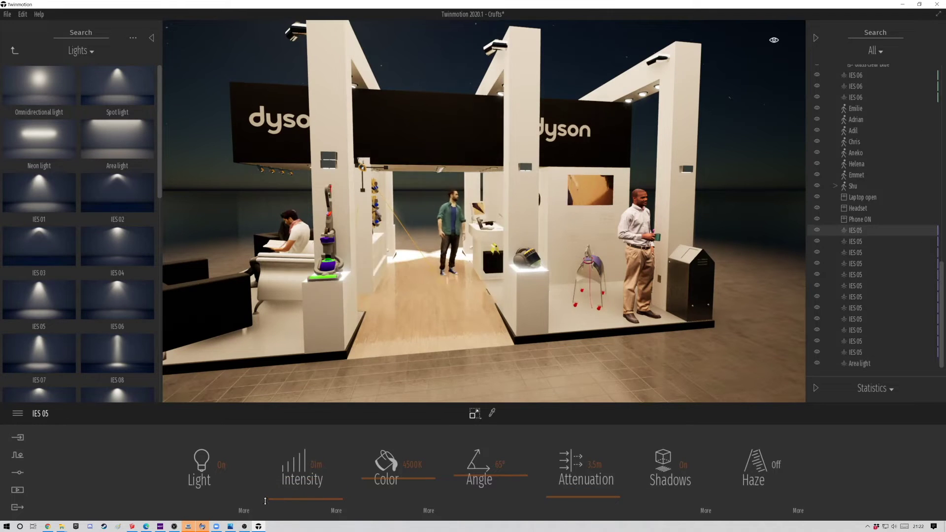
drag(268, 496, 270, 497)
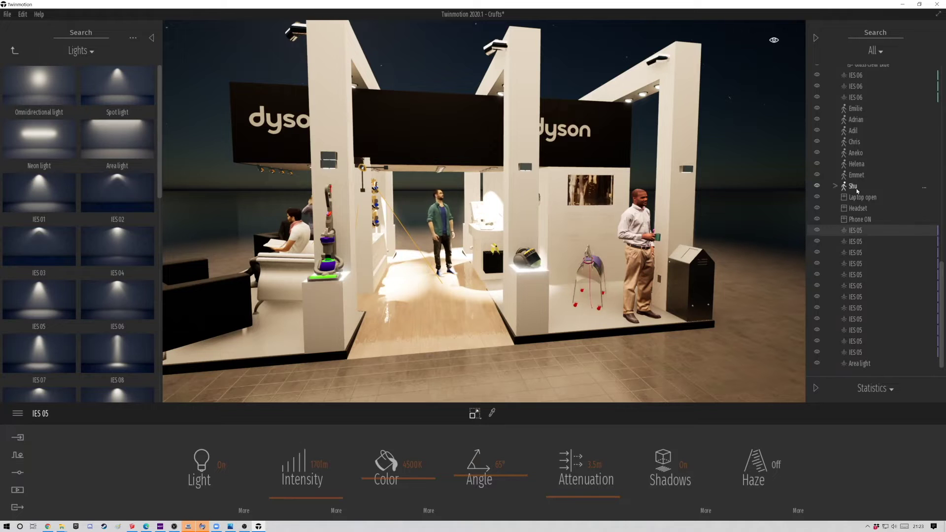
scroll(856, 190, up, 2)
Step: Select the first IES 06 spotlight and raise its intensity
click(856, 134)
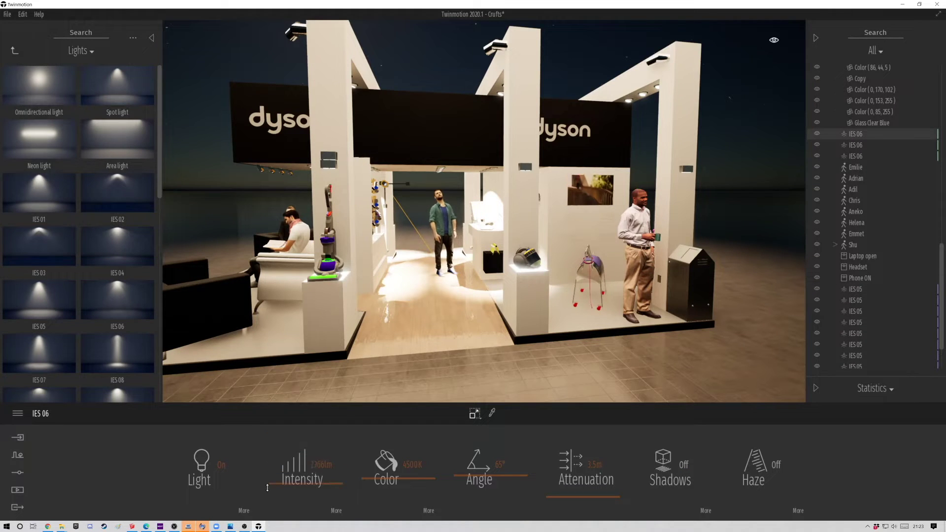
drag(267, 487, 276, 494)
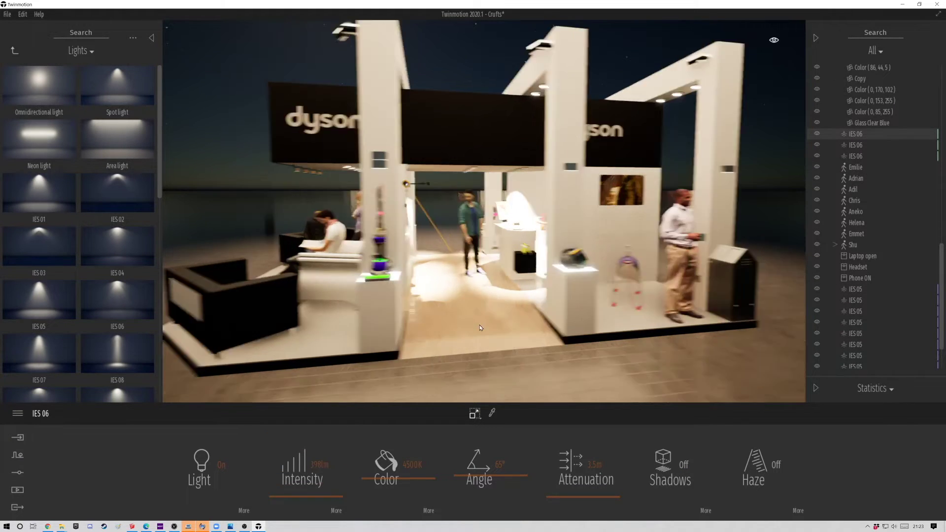
right_drag(480, 328, 414, 326)
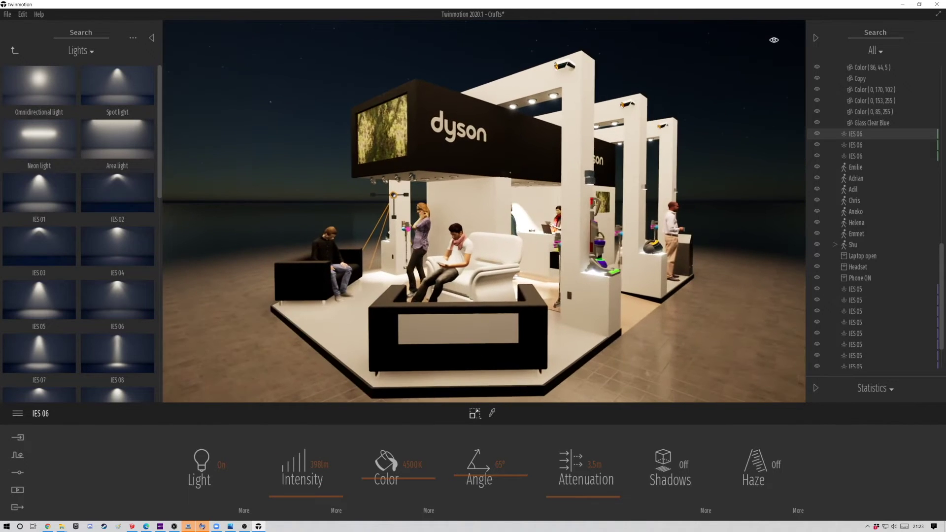
right_drag(414, 325, 404, 302)
Step: Capture a new still image of the booth
click(17, 490)
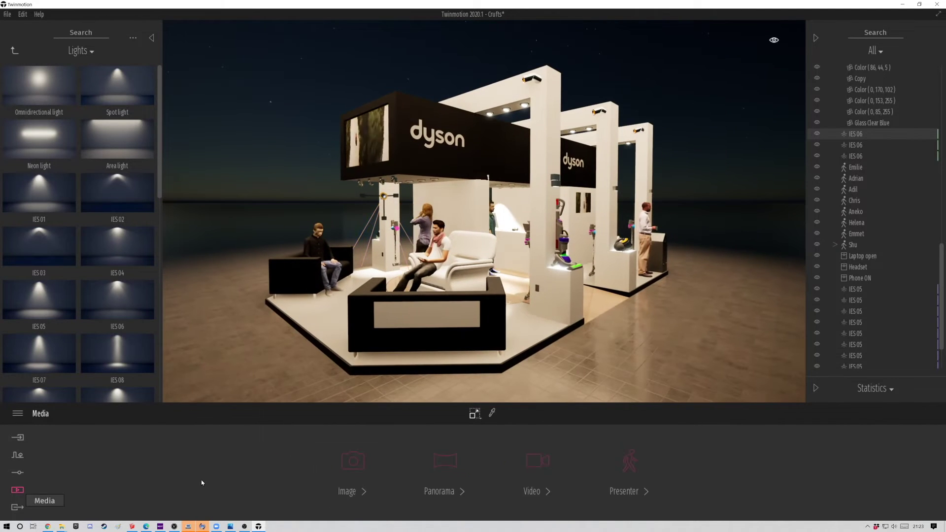
click(347, 491)
click(80, 458)
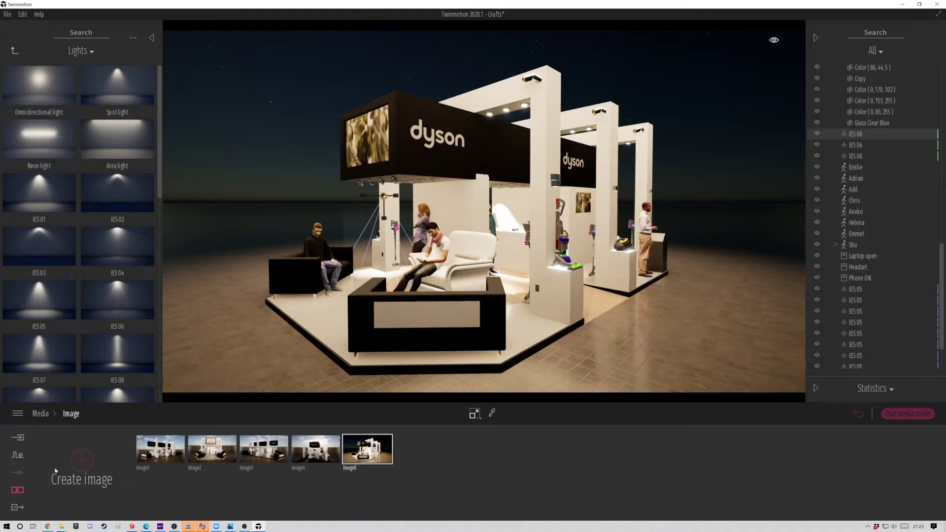
Step: Create a new video with a second, closer camera shot, play it back, and save the project
click(17, 490)
click(536, 462)
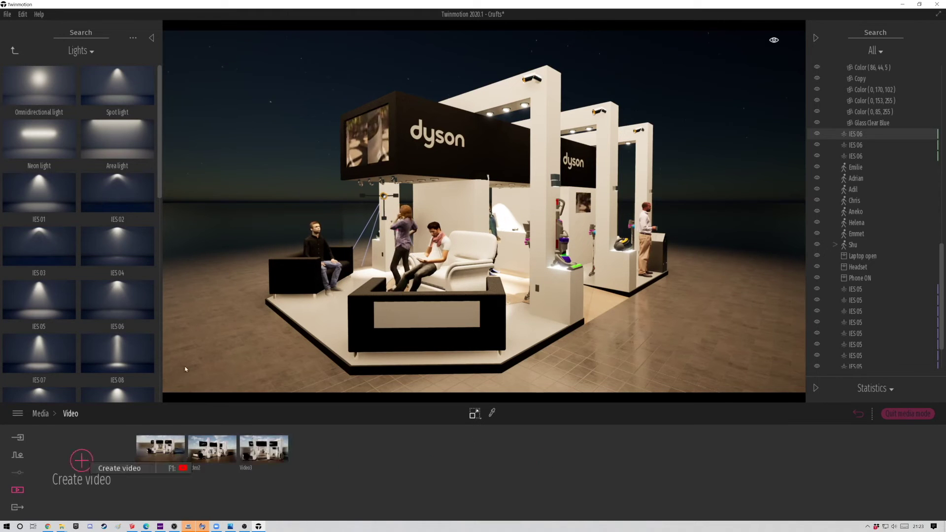
click(82, 469)
drag(502, 264, 562, 258)
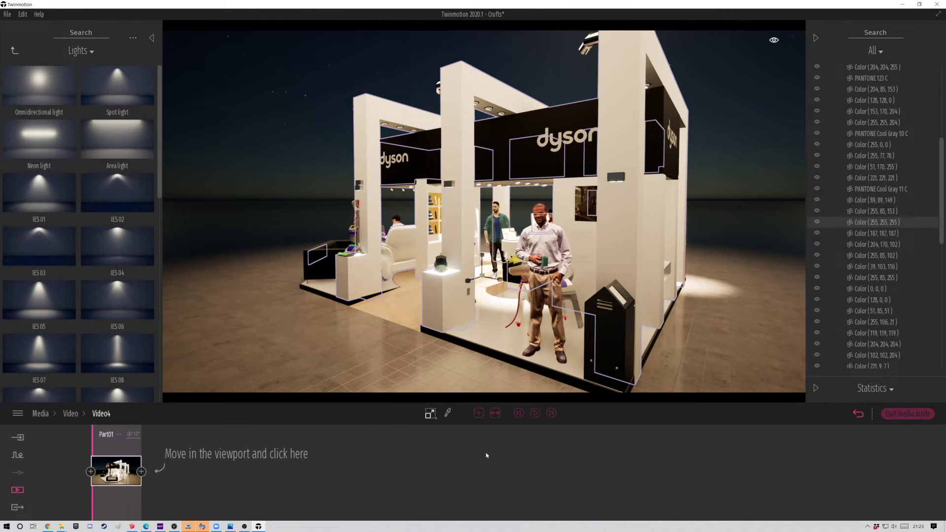
click(144, 471)
click(518, 413)
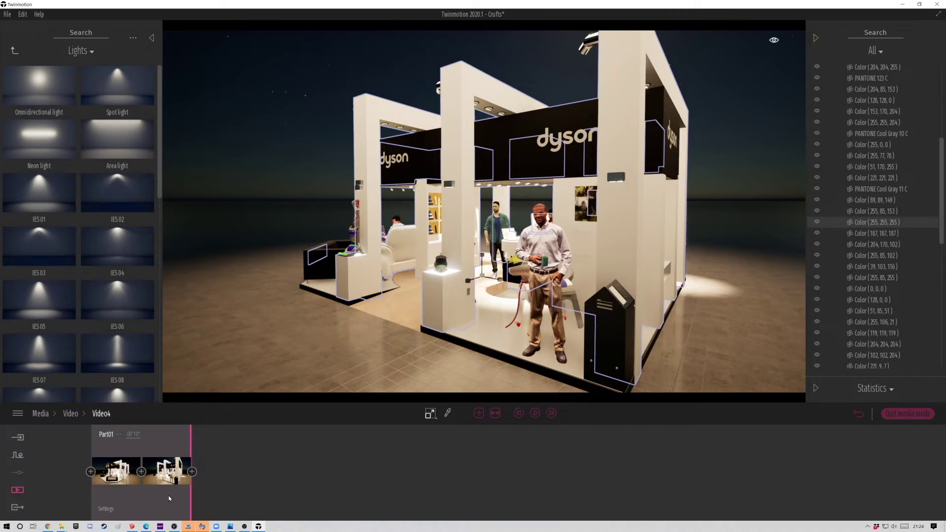
key(ctrl+s)
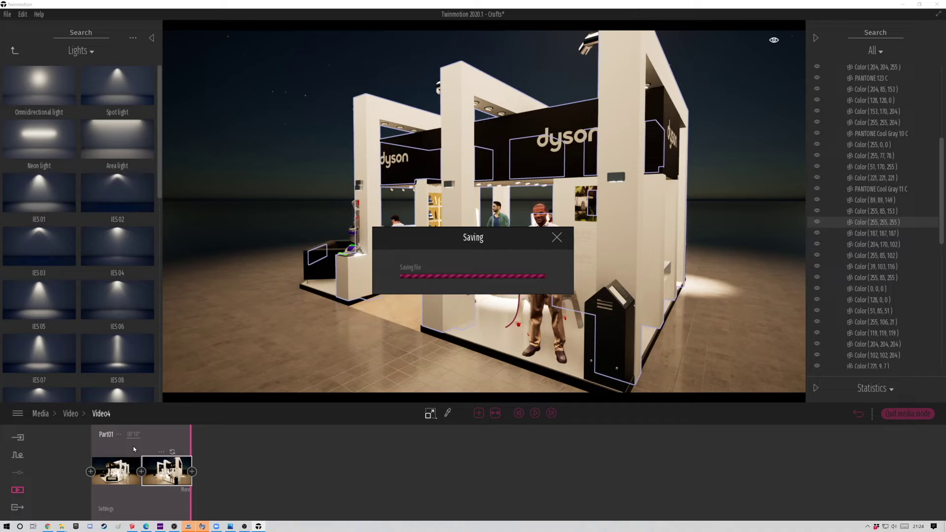
click(18, 491)
Step: Create a presenter and add Image1, Image5, Image2, Image3 and Image4 to it
click(82, 460)
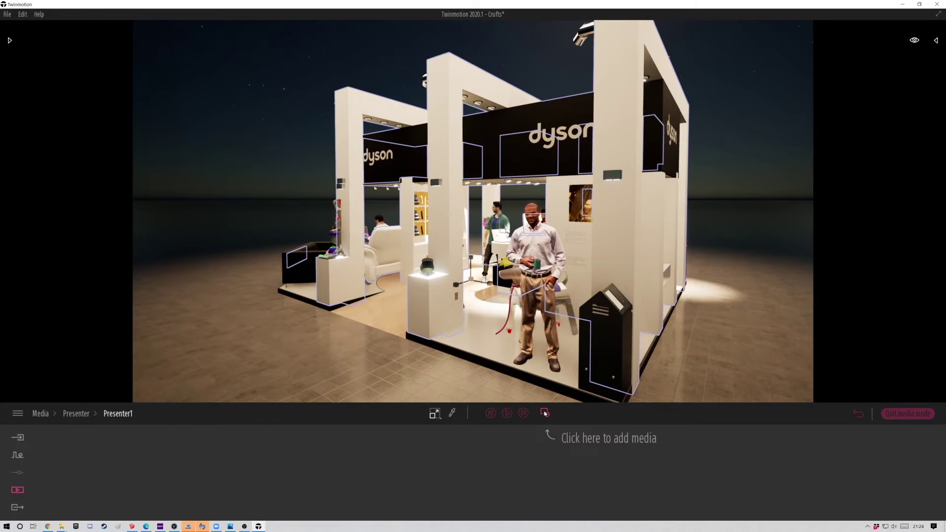
click(545, 413)
click(372, 251)
click(423, 251)
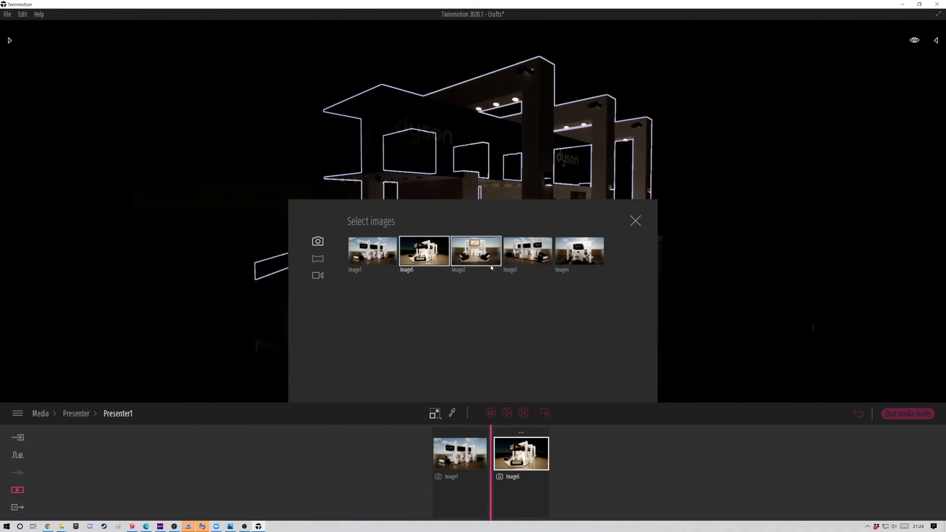
click(476, 251)
click(528, 251)
click(580, 251)
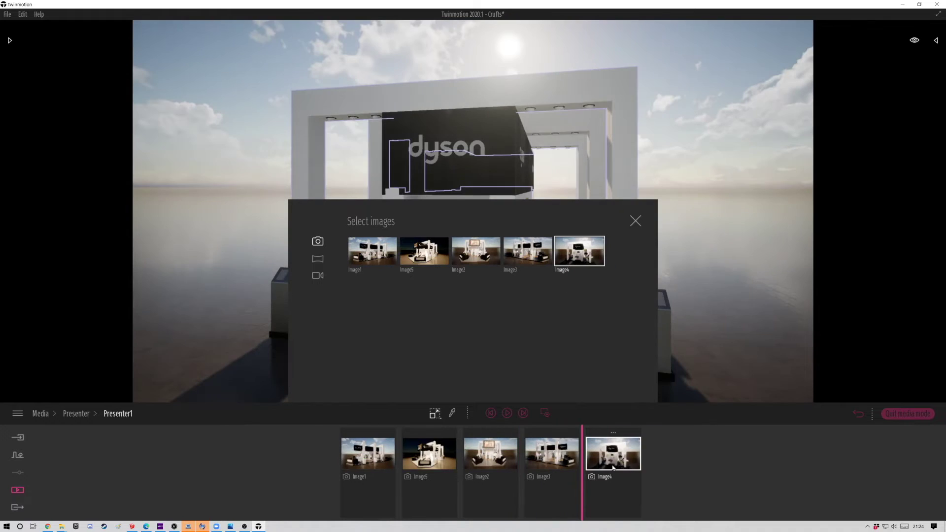
Step: Add Video1 through Video4 to the presentation, then play it full-screen
click(317, 275)
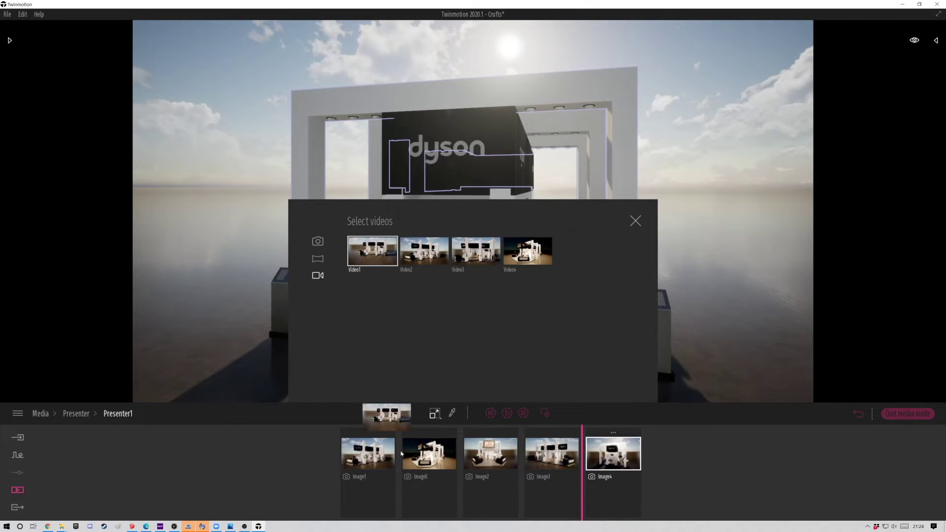
click(372, 252)
click(423, 251)
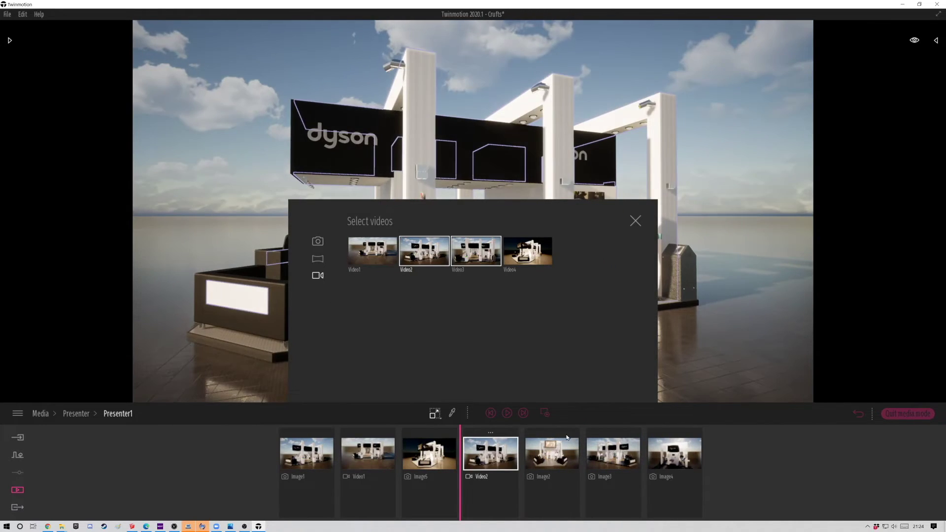
click(476, 252)
click(527, 252)
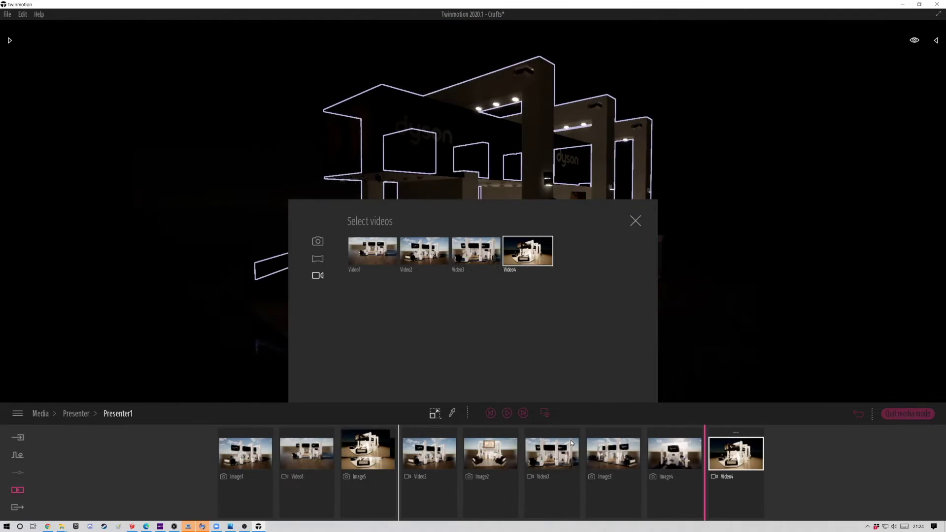
click(635, 222)
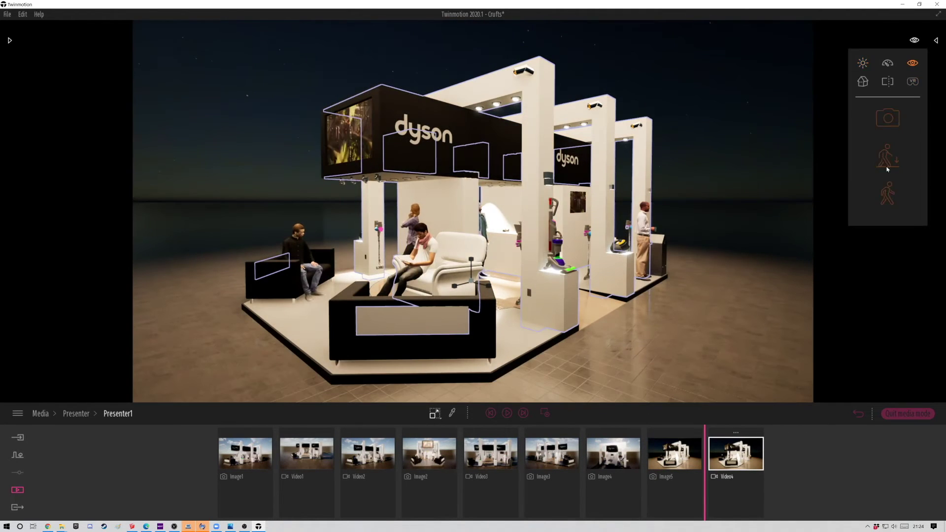
click(886, 170)
click(47, 483)
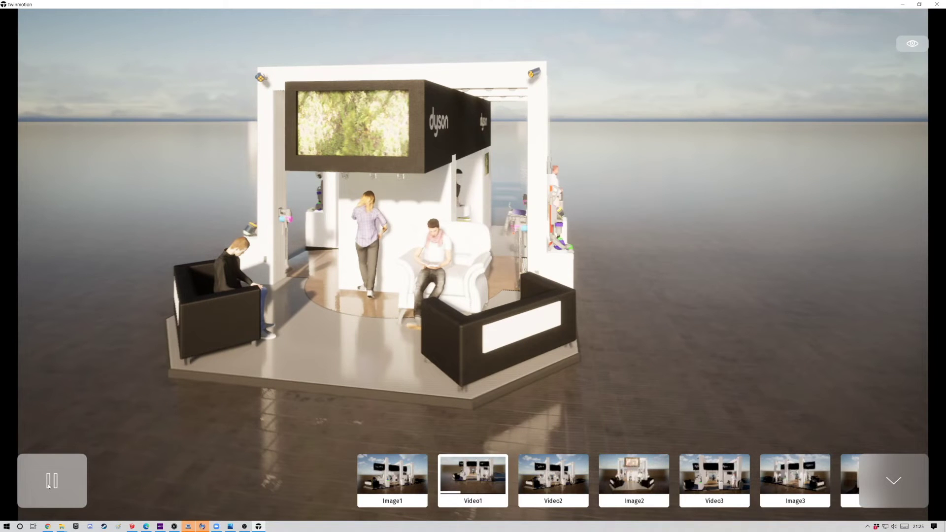
Step: Exit full-screen, select Emilie with the move gizmo, then preview the presentation's first shot
key(Escape)
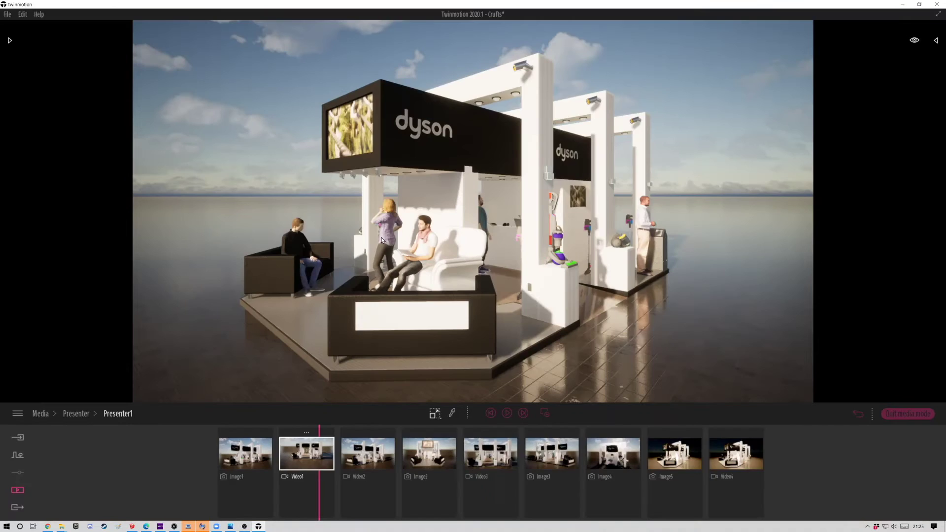
click(381, 237)
scroll(382, 237, up, 3)
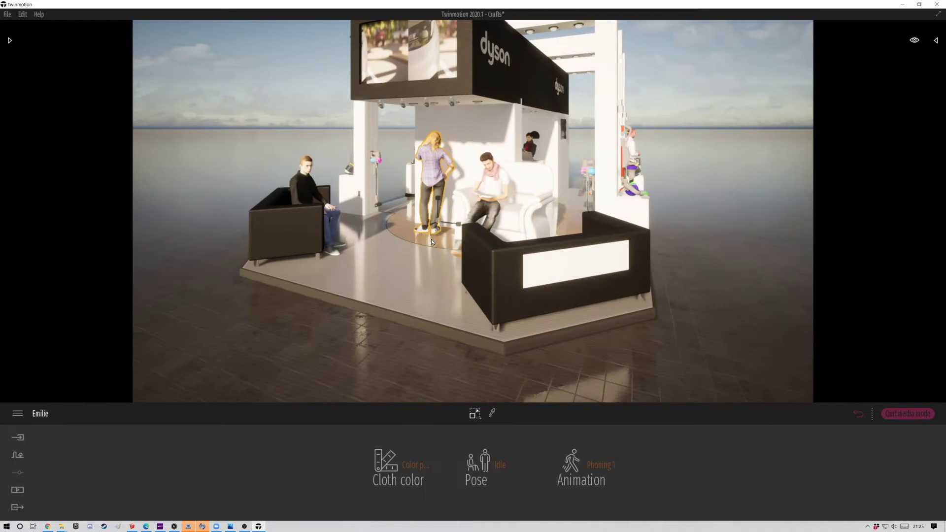
key(space)
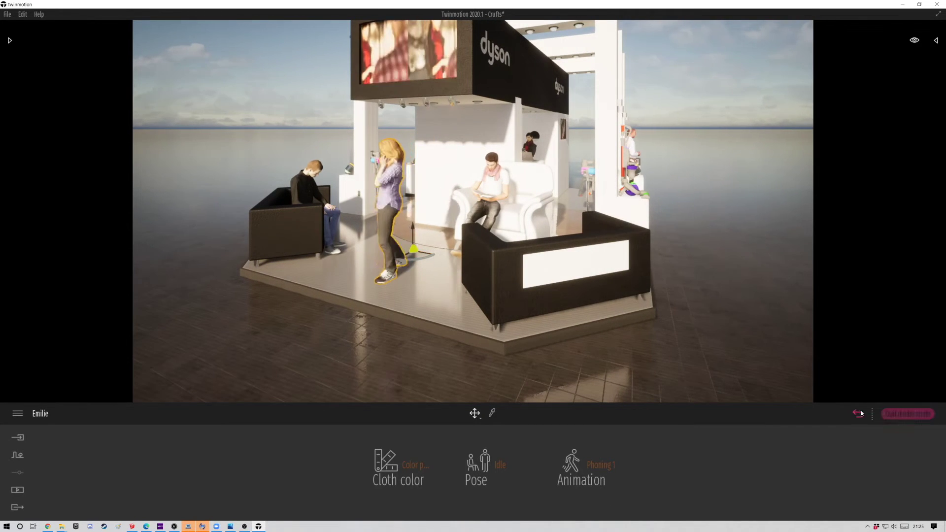
click(884, 419)
click(507, 415)
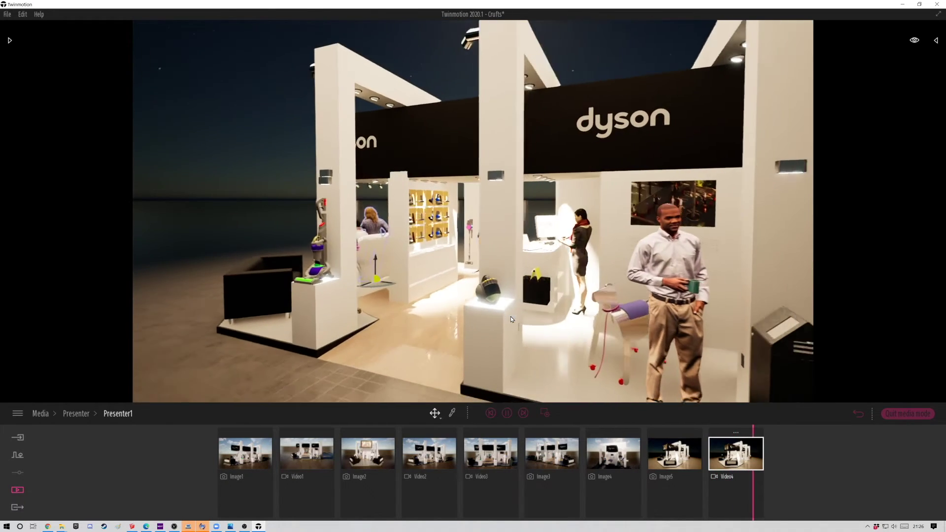
click(915, 41)
click(897, 154)
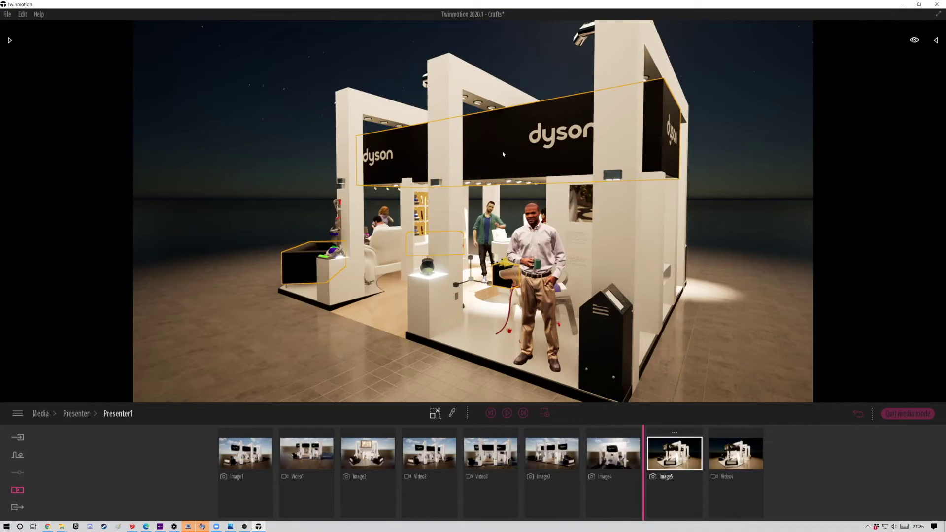
Step: Switch to the Vectorworks model and inspect the stand's pillar group from above
middle_drag(472, 248, 340, 316)
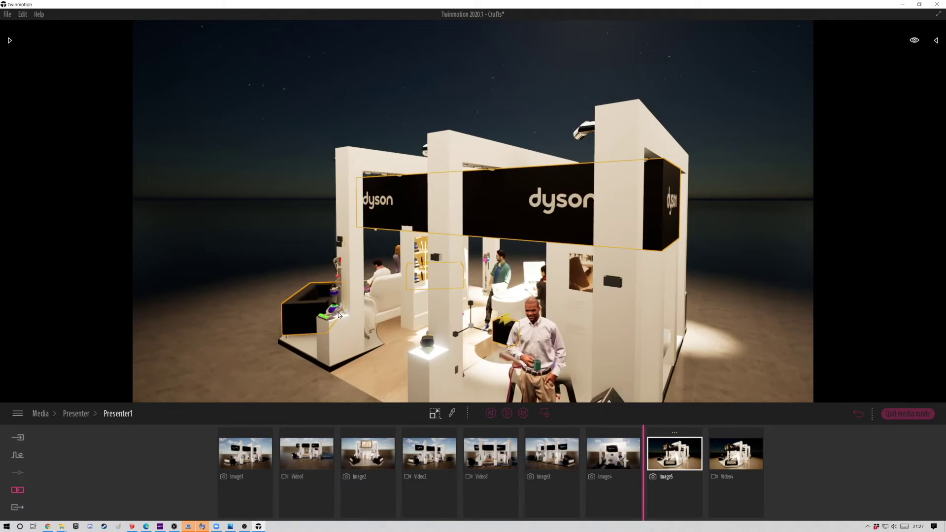
click(175, 527)
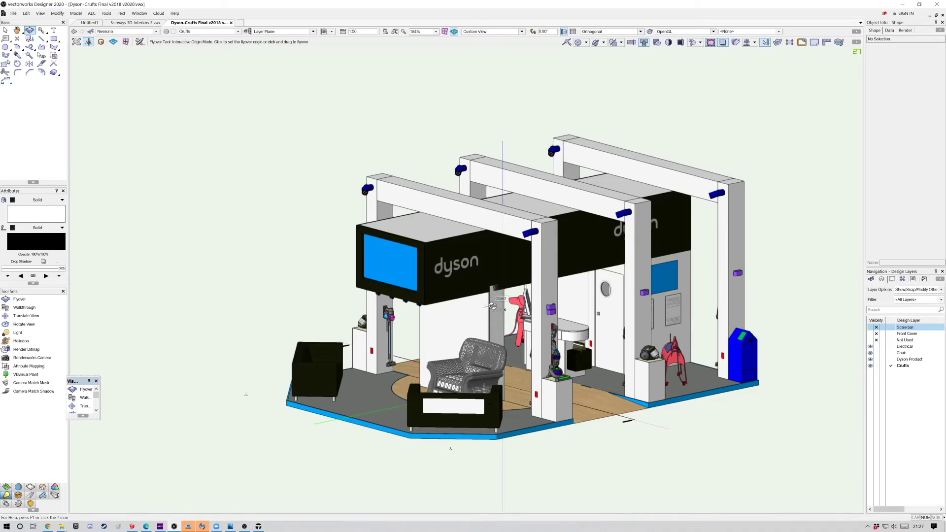
key(x)
click(498, 291)
scroll(495, 295, up, 4)
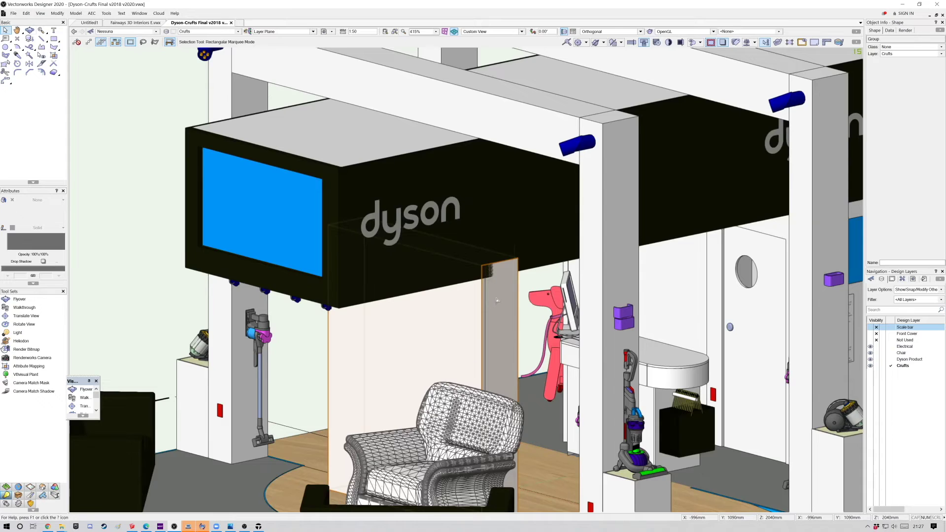
double_click(497, 301)
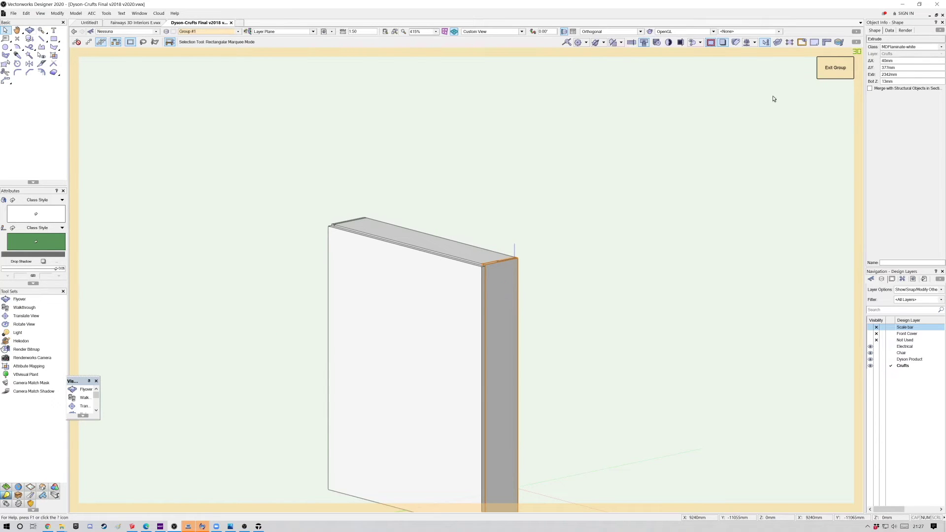
key(ctrl+5)
key(ctrl+shift+k)
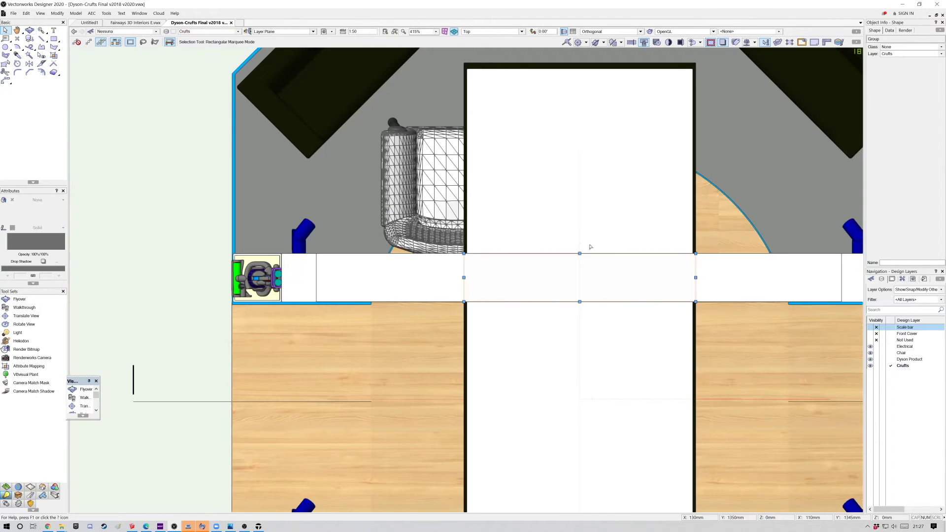
key(ctrl+z)
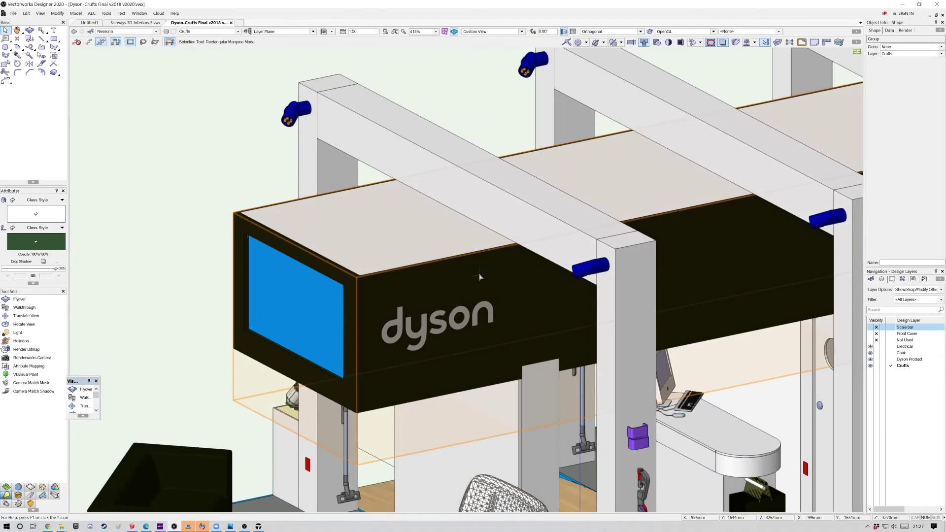
Step: Scale the first dyson fascia group's width to 1.01 and exit the group
double_click(480, 276)
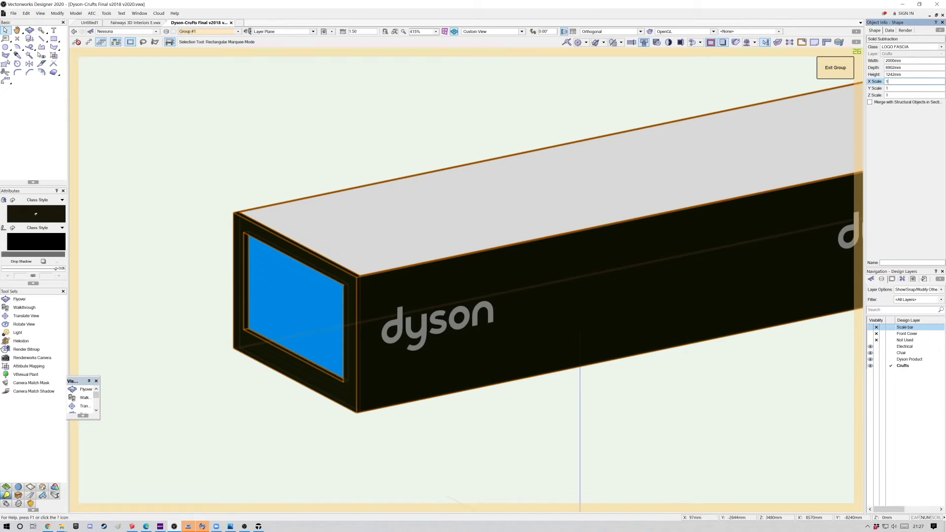
text(1.1)
key(Return)
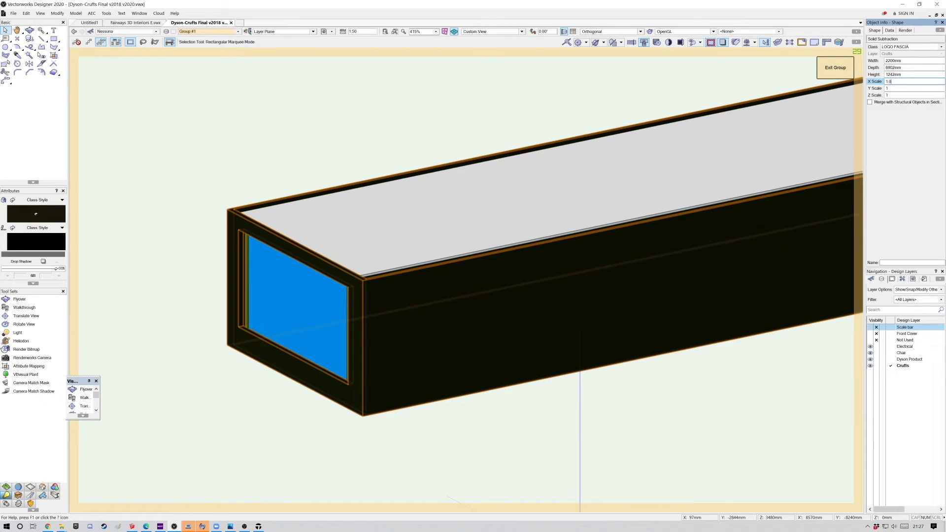
text(1)
key(Return)
key(ctrl+])
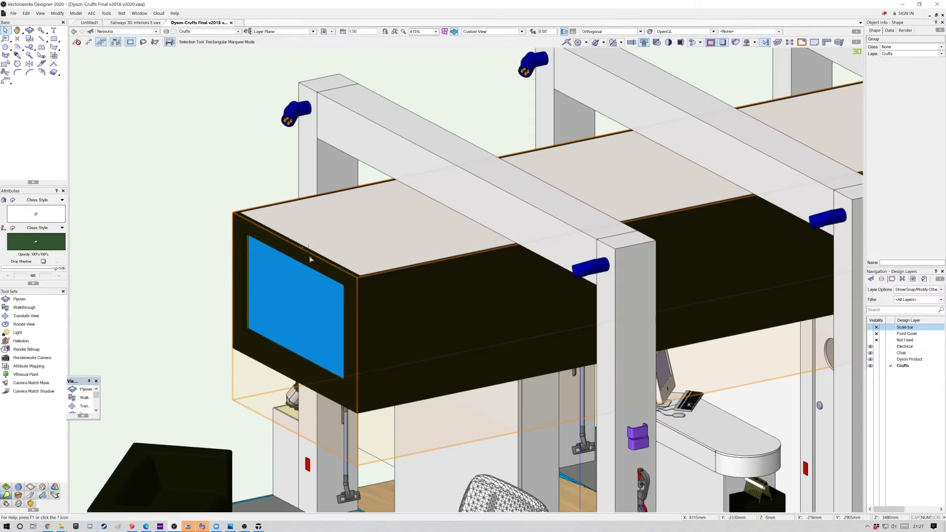
key(ctrl+6)
mouse_move(310, 259)
ctrl+middle_down()
mouse_move(538, 267)
mouse_move(446, 309)
ctrl+middle_up()
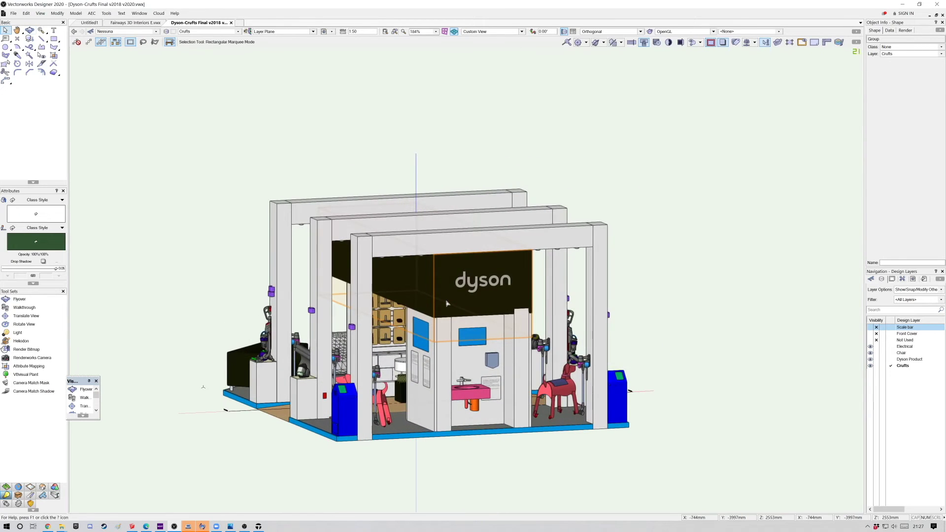
Step: Scale the other dyson fascia's depth and shift its bottom strip 23mm down
double_click(446, 303)
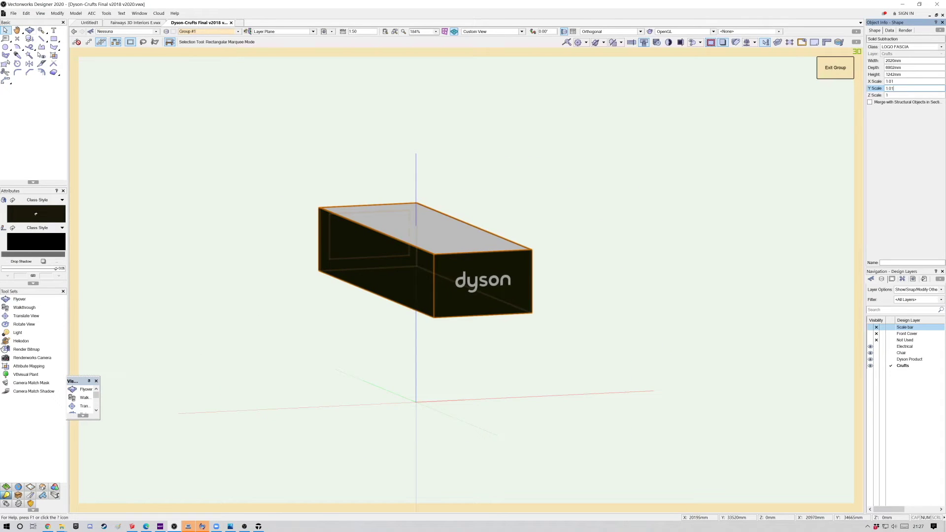
key(Return)
key(ctrl+5)
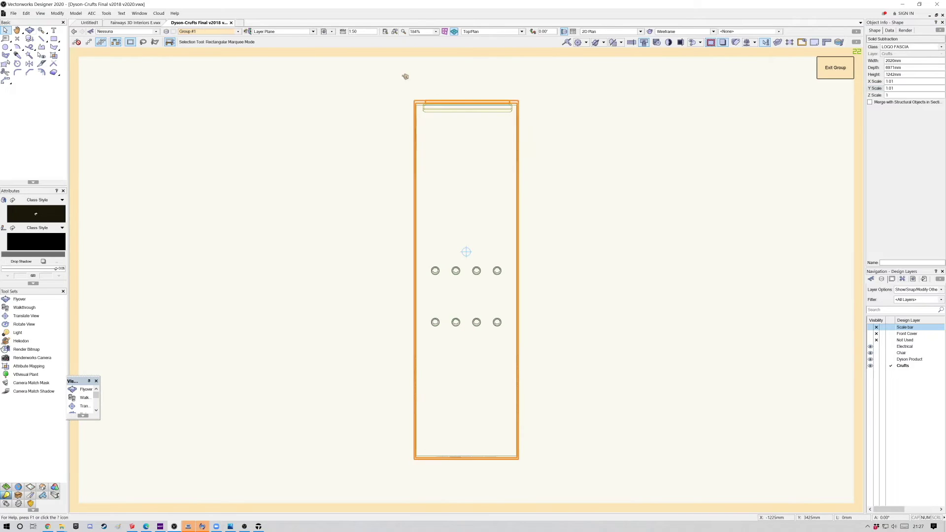
click(405, 76)
click(454, 456)
scroll(424, 421, up, 5)
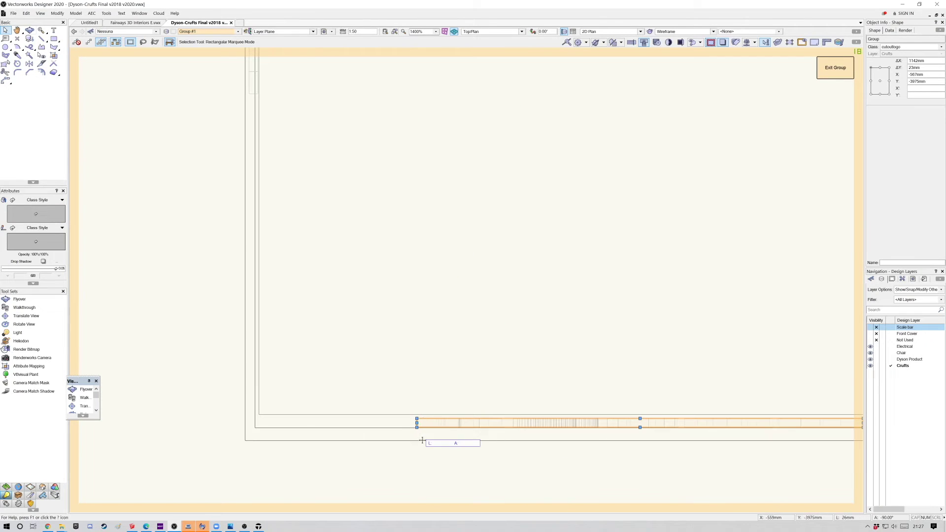
drag(417, 418, 417, 441)
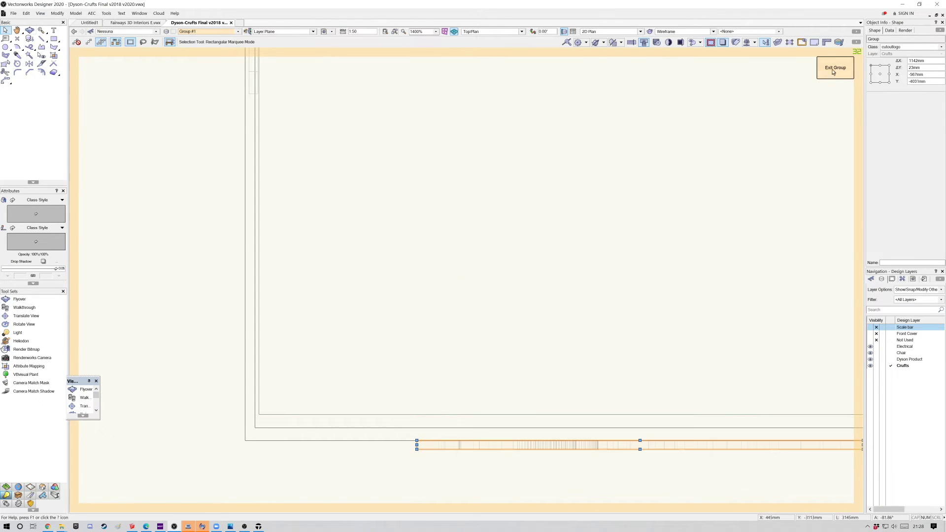
ctrl+middle_drag(522, 262, 422, 360)
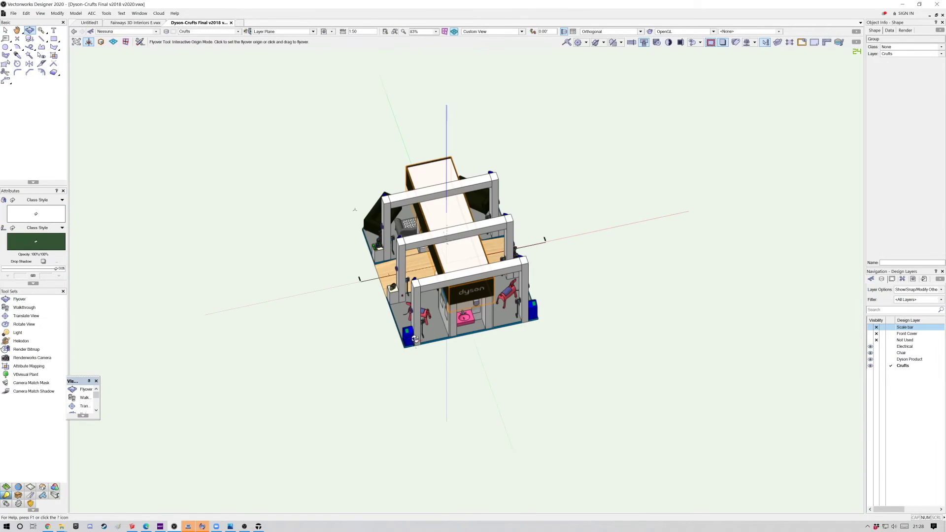
drag(422, 360, 633, 300)
scroll(441, 235, up, 5)
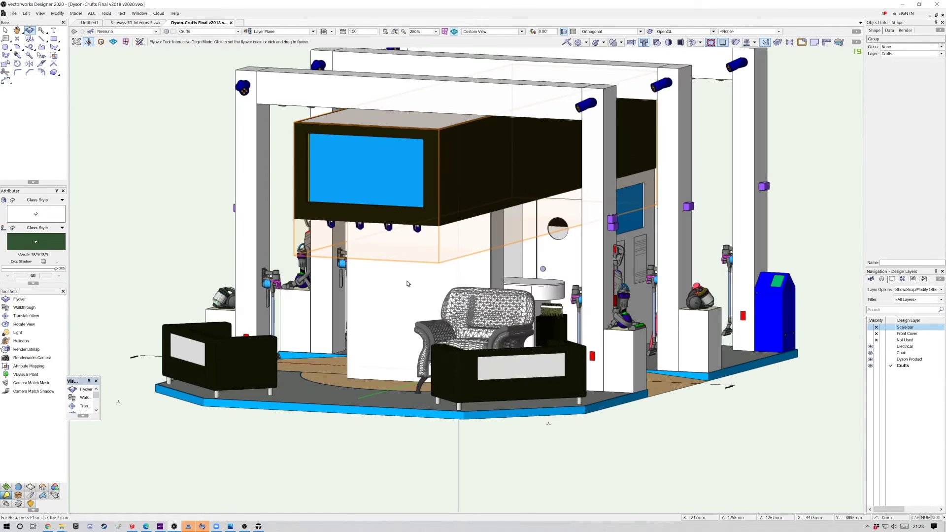
key(x)
key(x)
Step: Export the stand as Cinema 4D file 'Crufts Final', then save the Twinmotion project
click(13, 13)
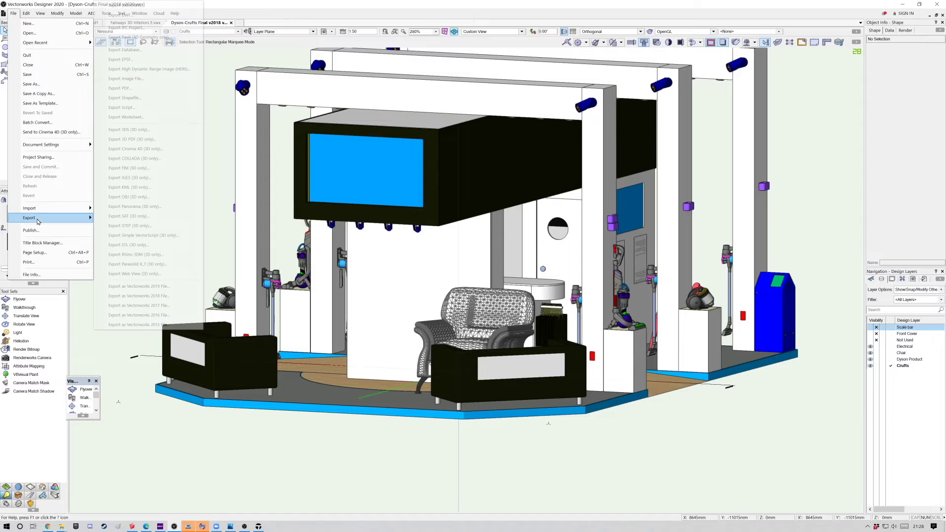
click(130, 148)
click(506, 326)
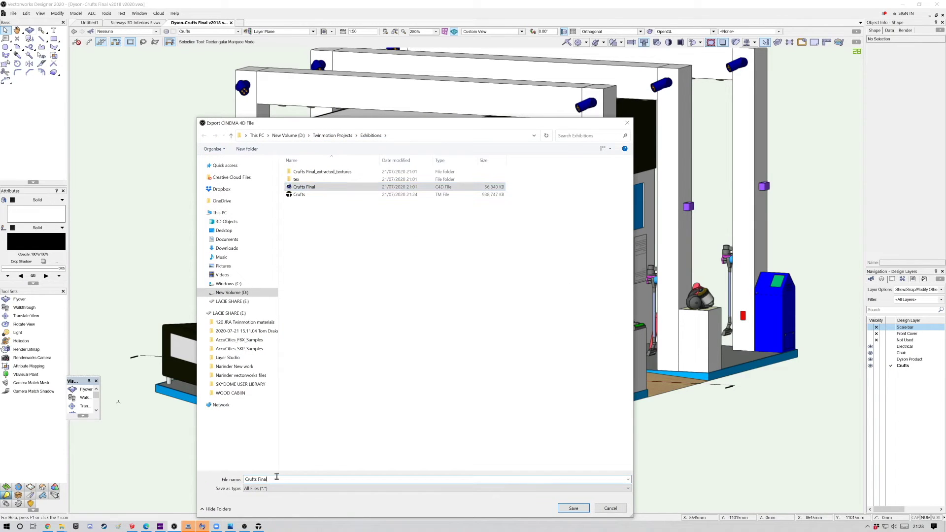
click(570, 509)
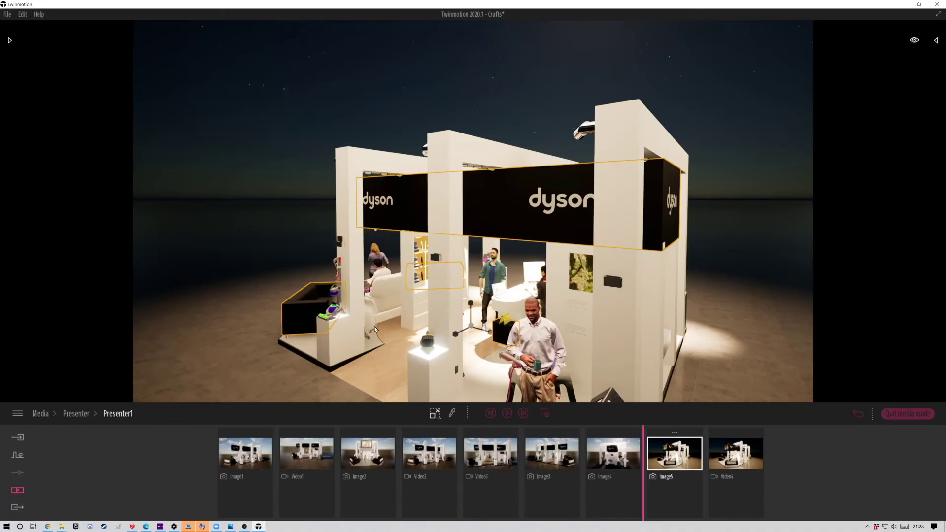
key(ctrl+s)
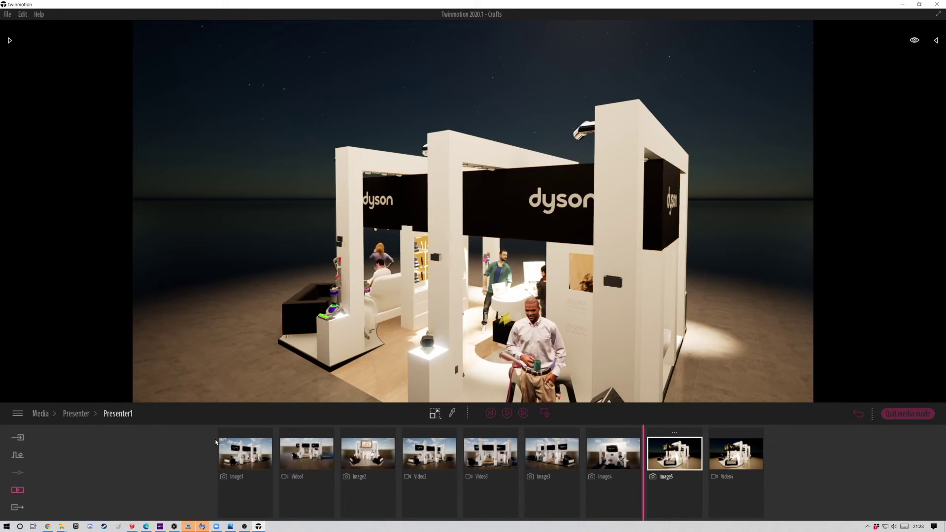
Step: Relocate the imported Crufts Final model to the updated Cinema 4D file
click(904, 416)
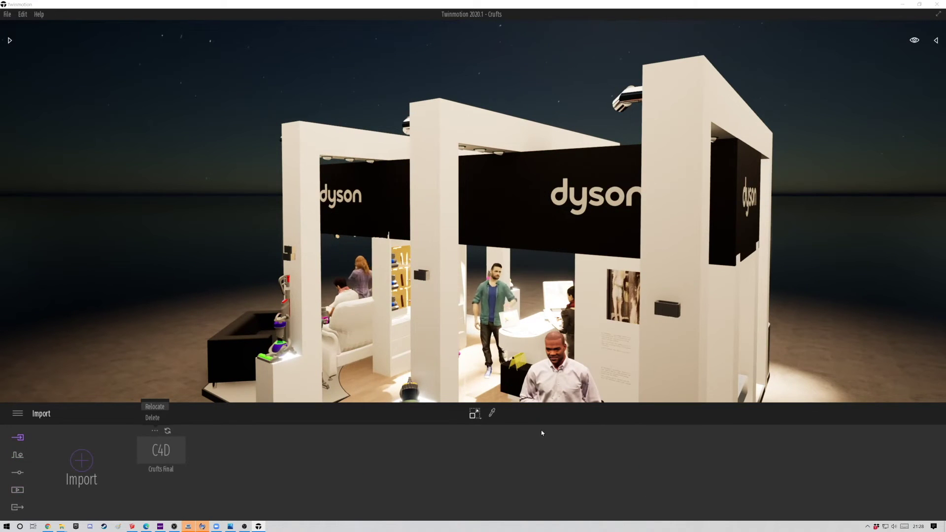
click(155, 432)
double_click(210, 180)
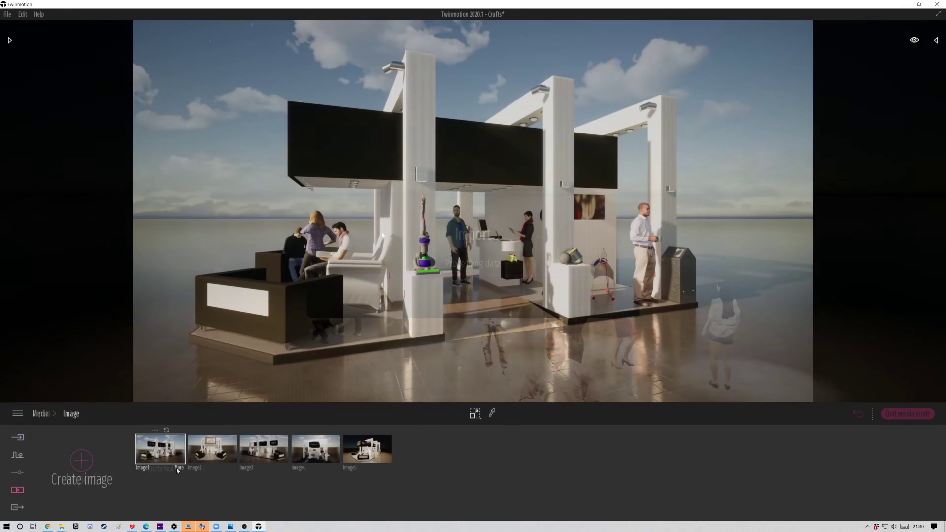
Step: Make Image1 fully sunny with no clouds and raise its smog for haze
click(176, 468)
click(399, 461)
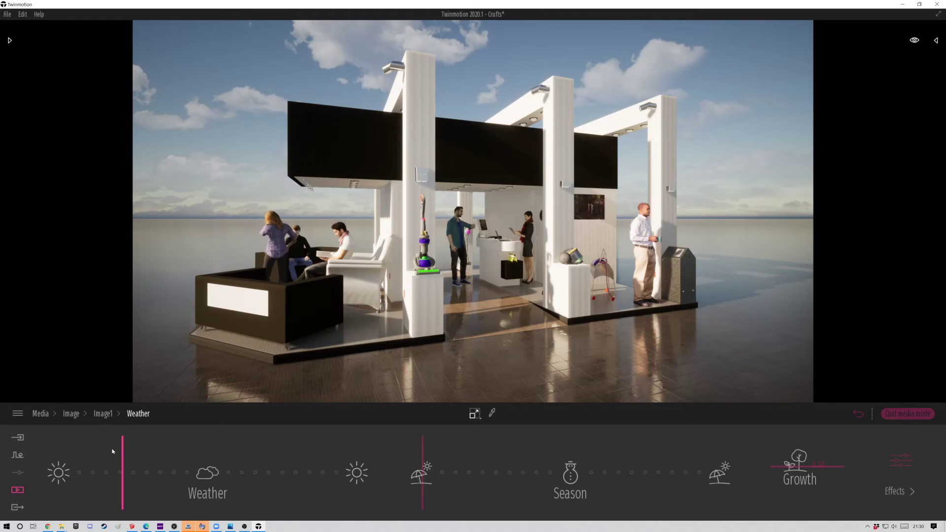
drag(94, 451, 30, 453)
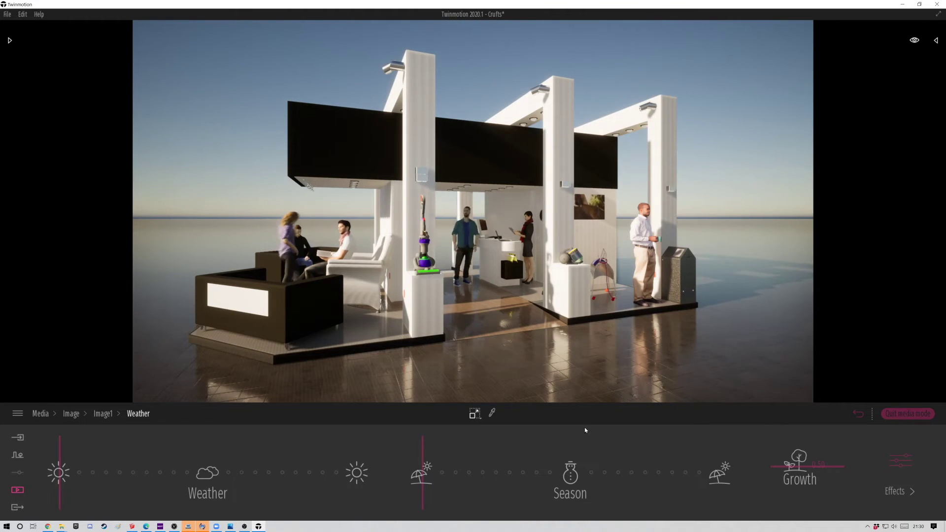
click(887, 466)
drag(510, 442, 464, 443)
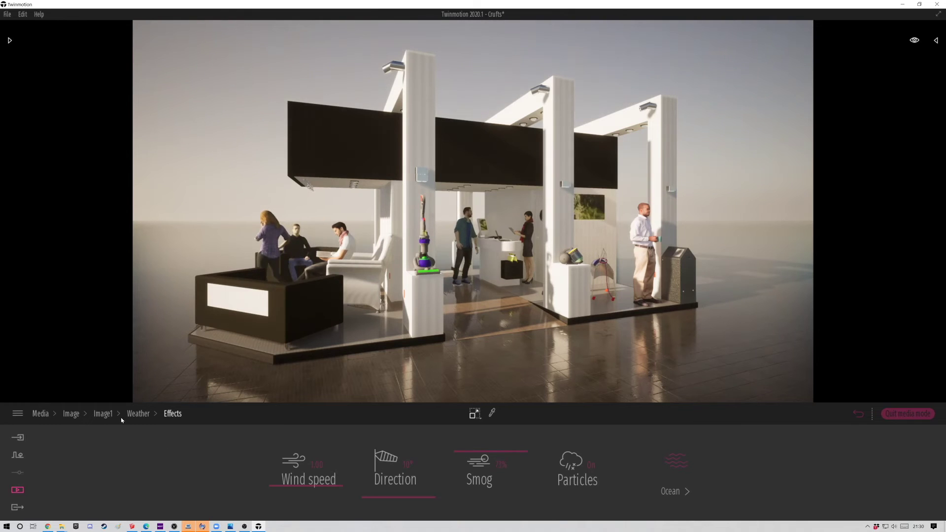
click(104, 414)
click(71, 415)
Step: Make Image2 sunny and cloudless, adjusting its smog haze
click(222, 447)
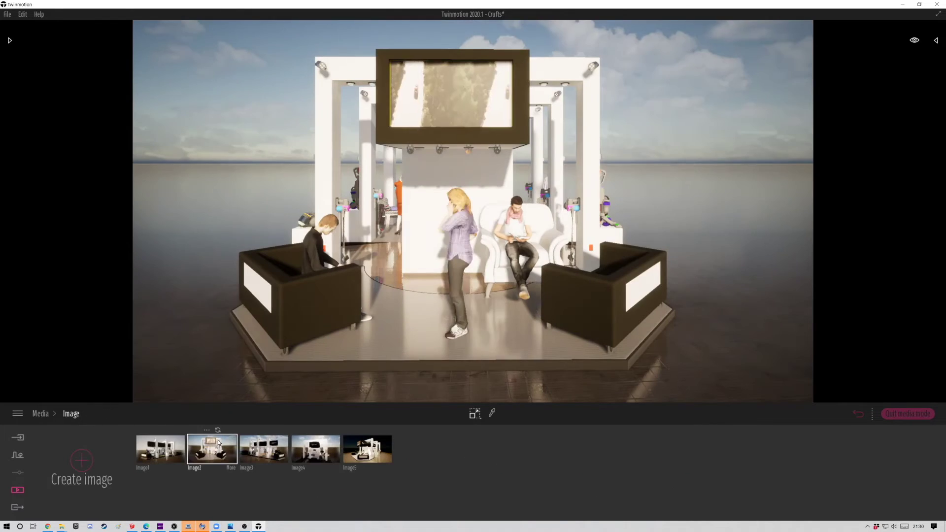
click(226, 471)
click(398, 465)
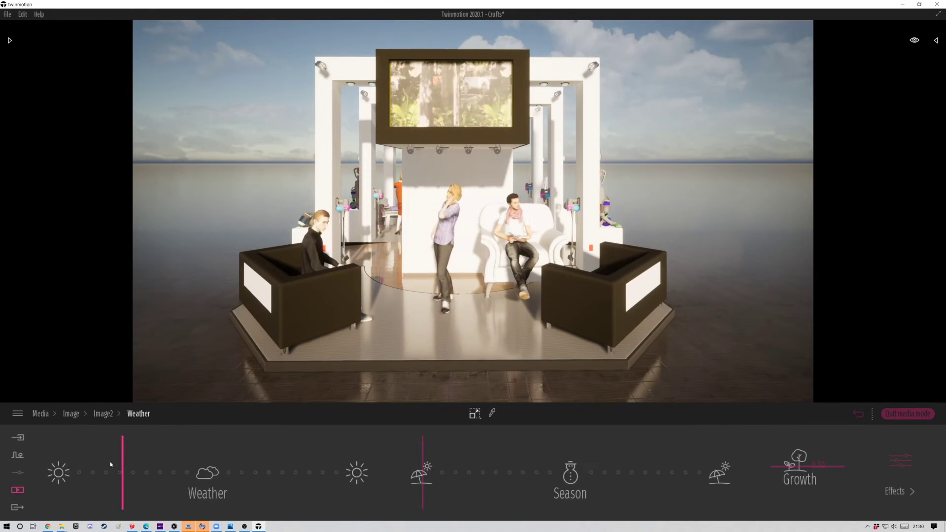
drag(121, 473, 59, 473)
click(898, 492)
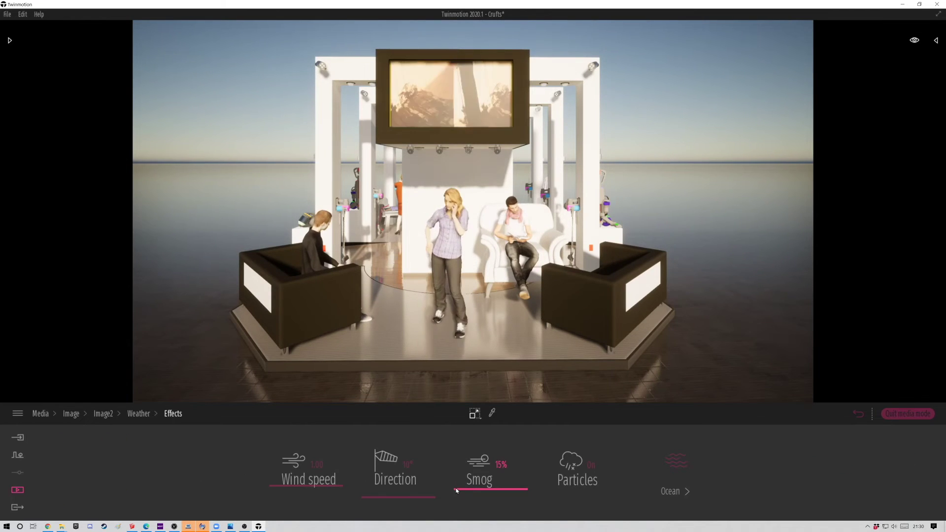
drag(479, 469, 465, 434)
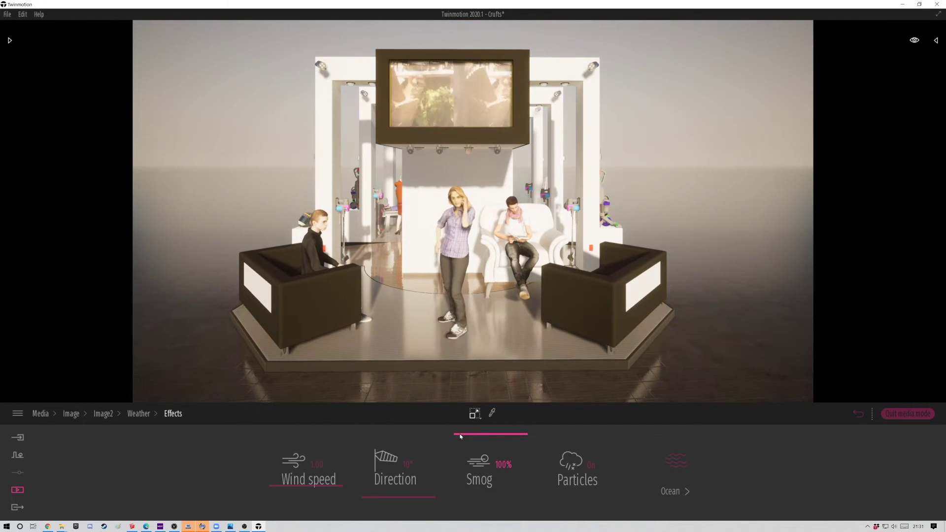
drag(465, 434, 464, 463)
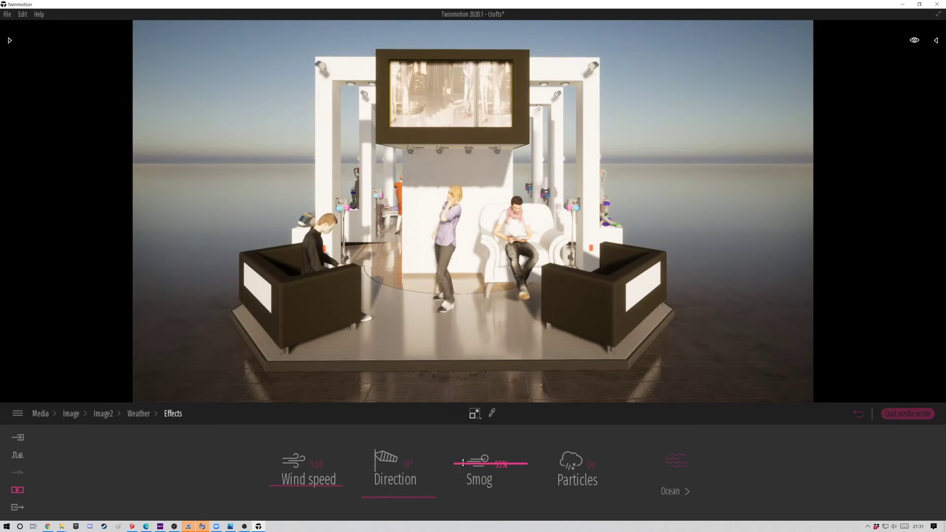
click(71, 413)
Step: Set Image3's weather to fully sunny with no clouds
click(264, 448)
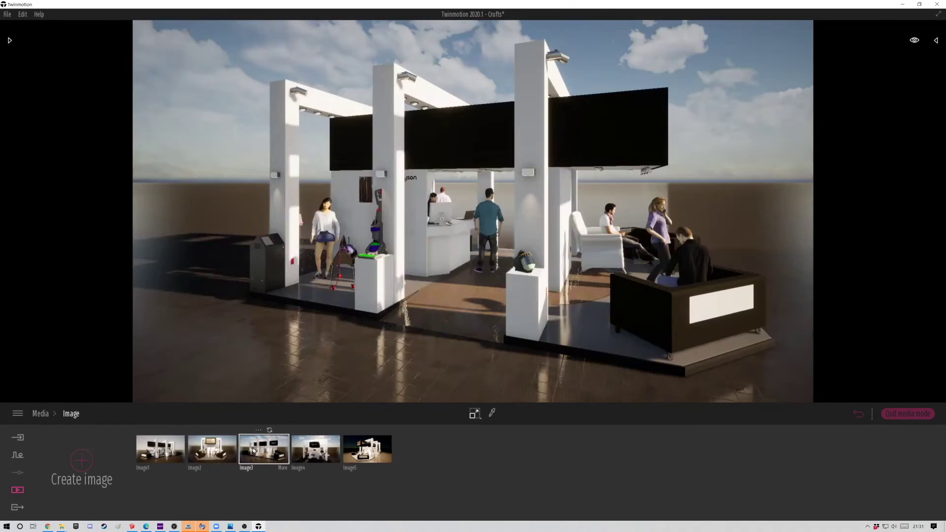
click(280, 468)
click(346, 459)
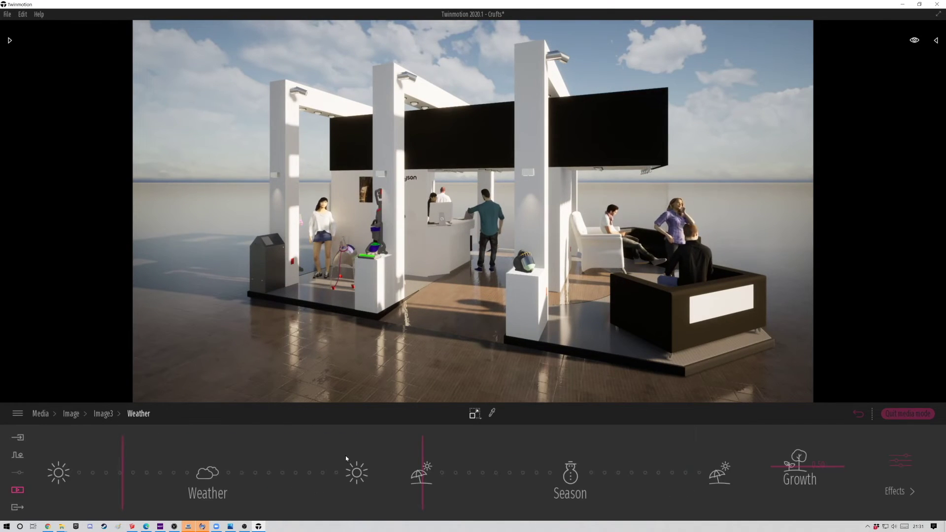
drag(123, 462, 60, 466)
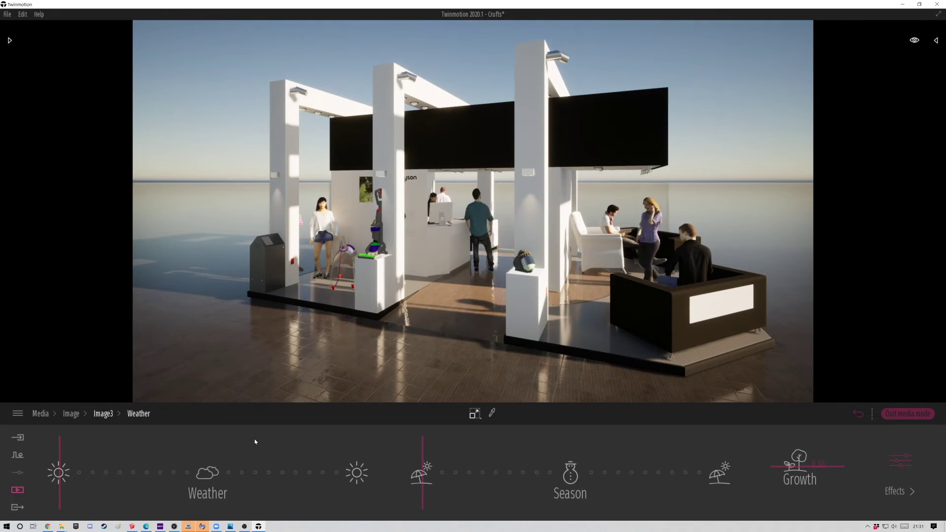
click(899, 473)
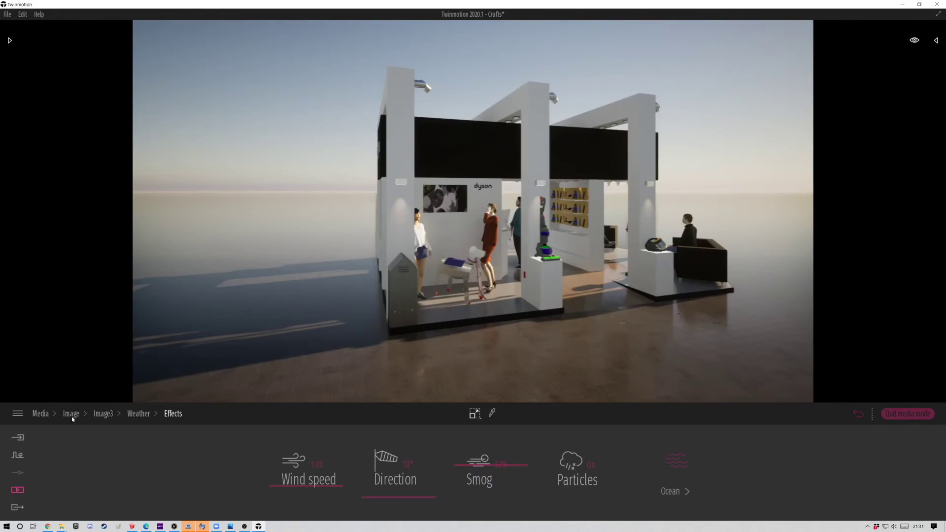
click(71, 414)
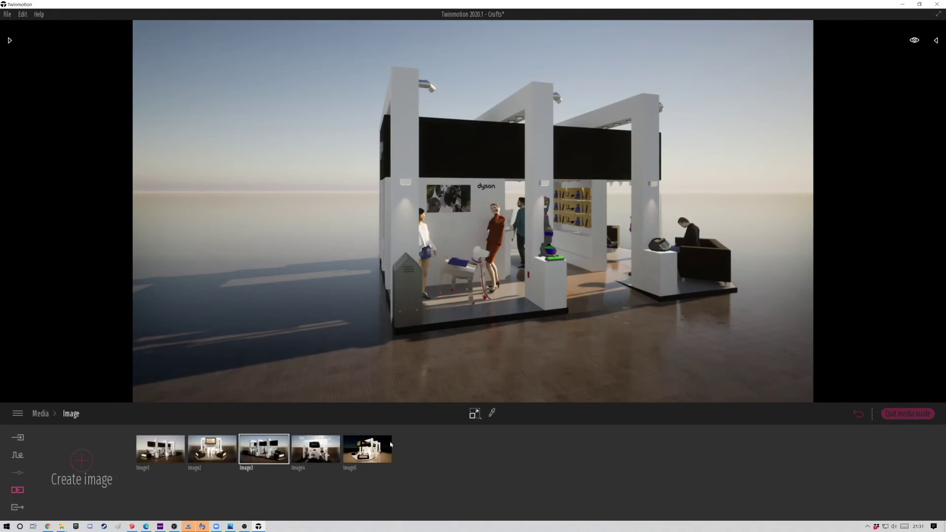
Step: Make Image4 sunny and cloudless, then save the project
click(315, 449)
click(331, 467)
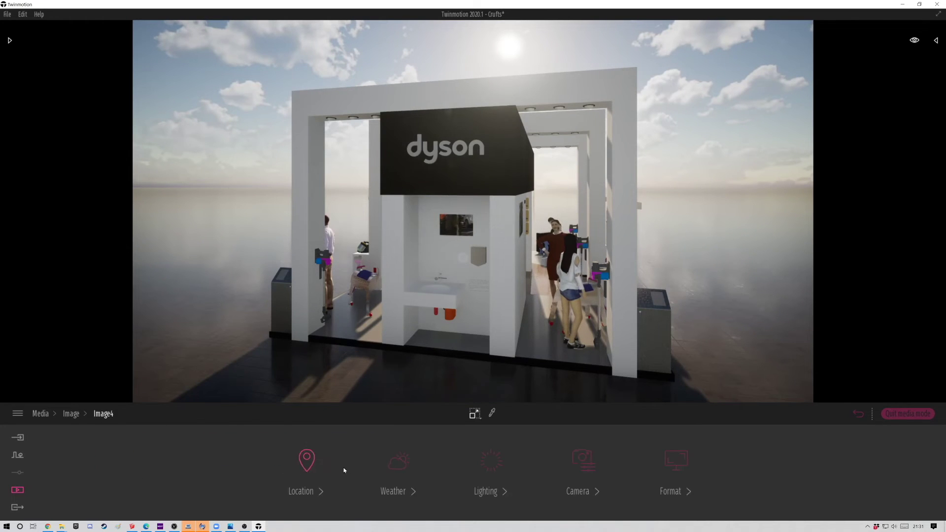
drag(118, 454, 59, 455)
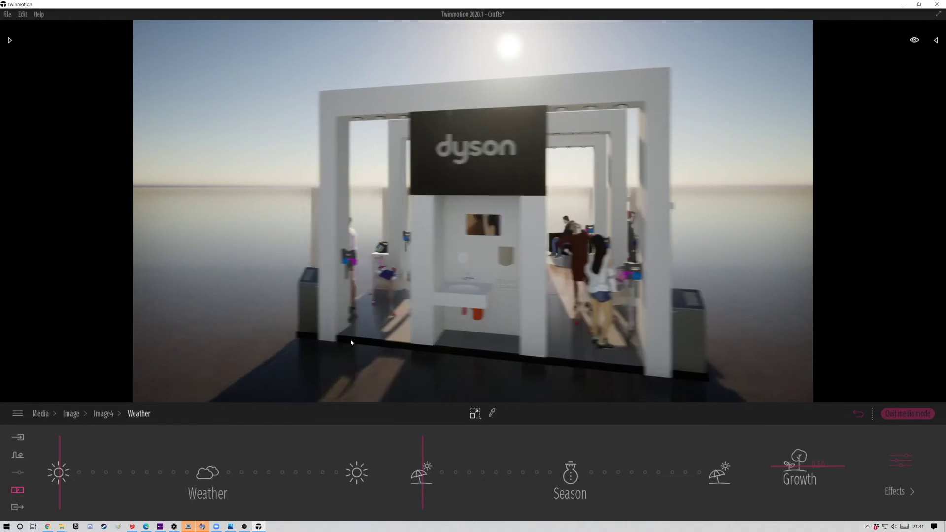
drag(414, 318, 306, 319)
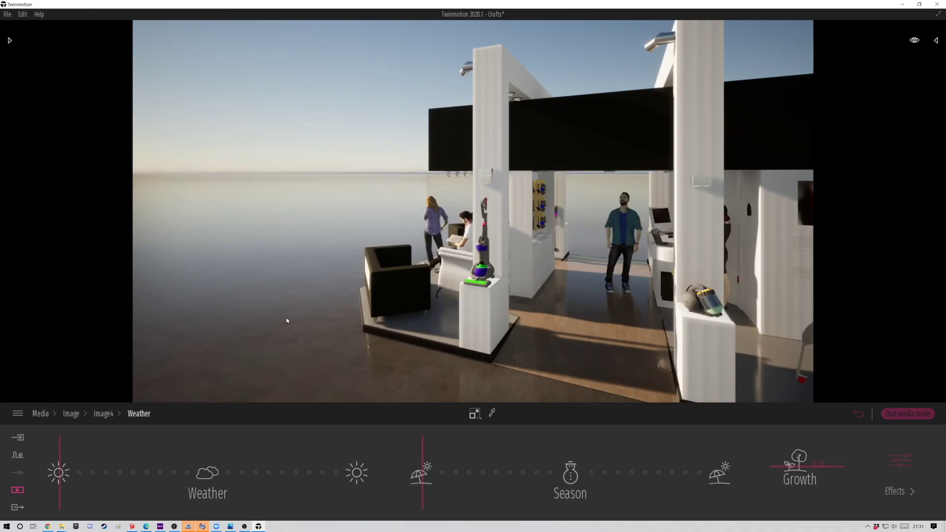
key(ctrl+s)
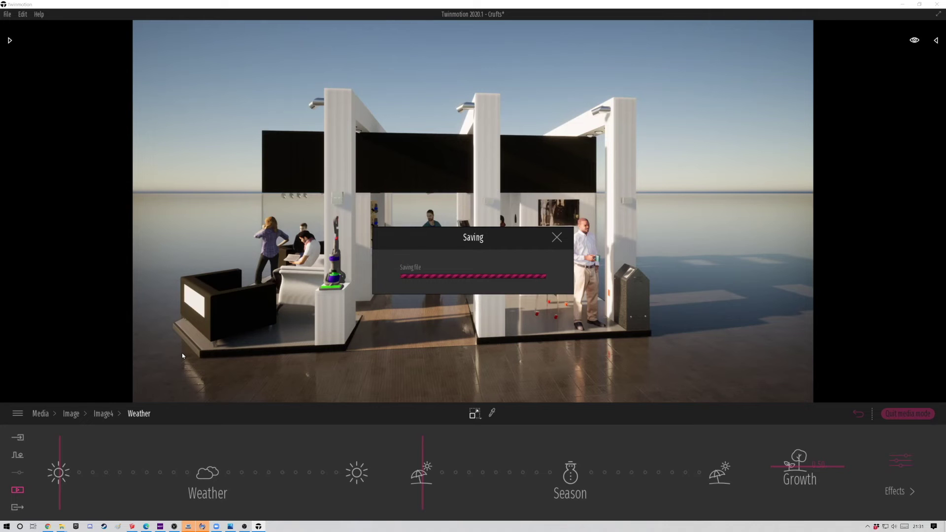
Step: Select all images and all videos for export and start the export
click(17, 507)
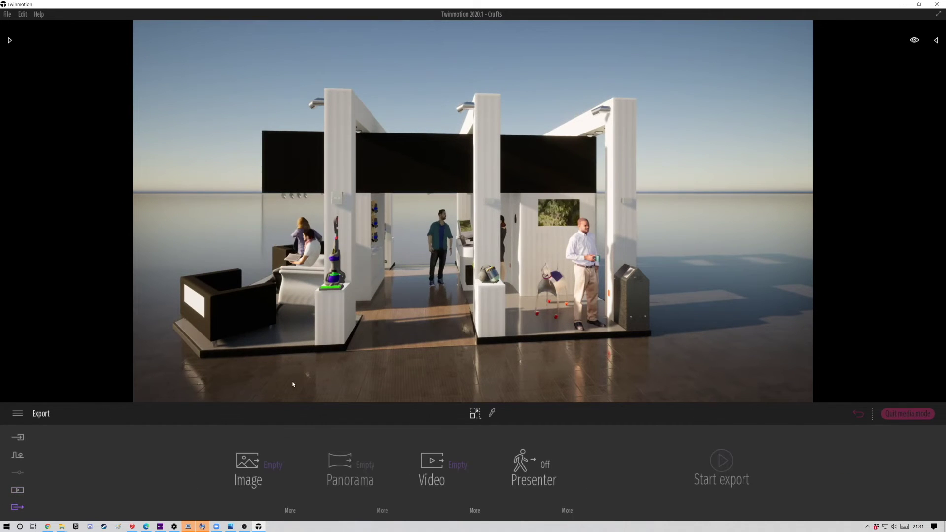
drag(330, 314, 259, 388)
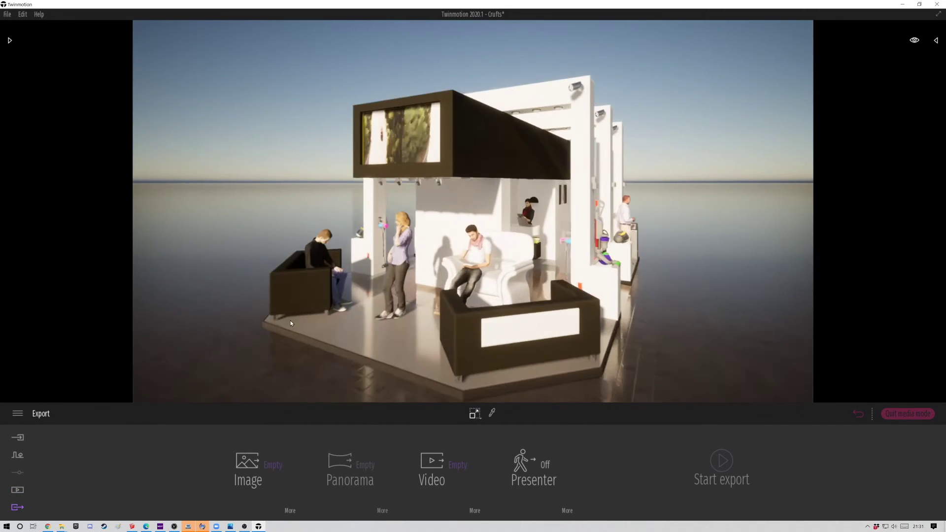
click(248, 465)
click(317, 275)
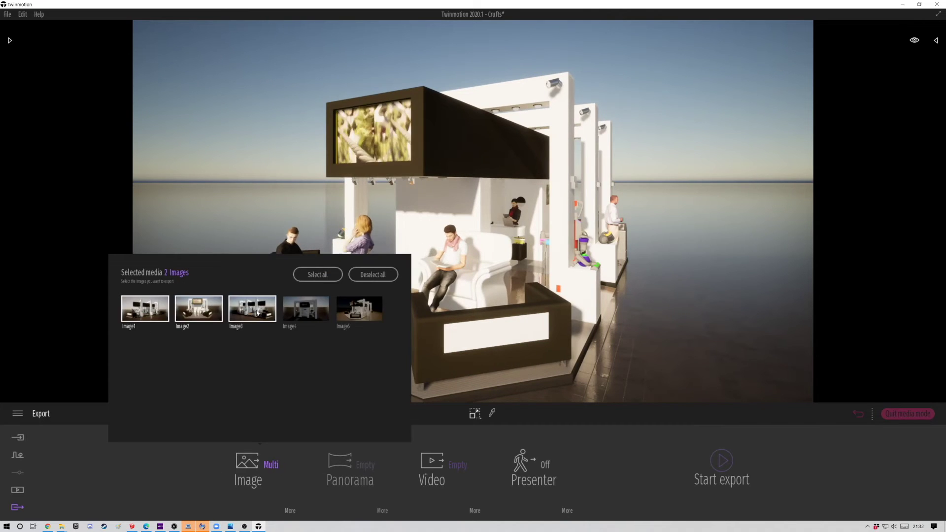
click(436, 466)
click(501, 275)
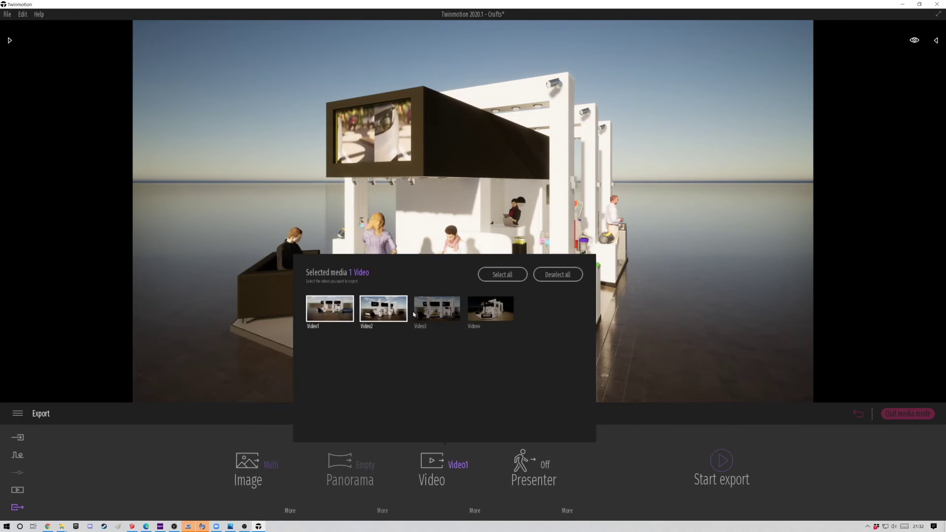
click(722, 460)
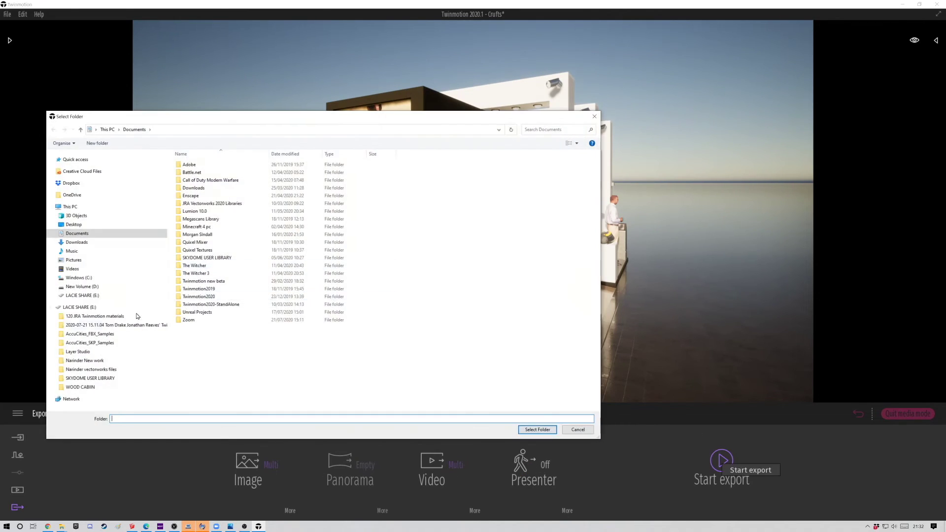
Step: Browse to D:\Twinmotion Projects\Exhibitions and create a new folder there
click(82, 286)
double_click(203, 279)
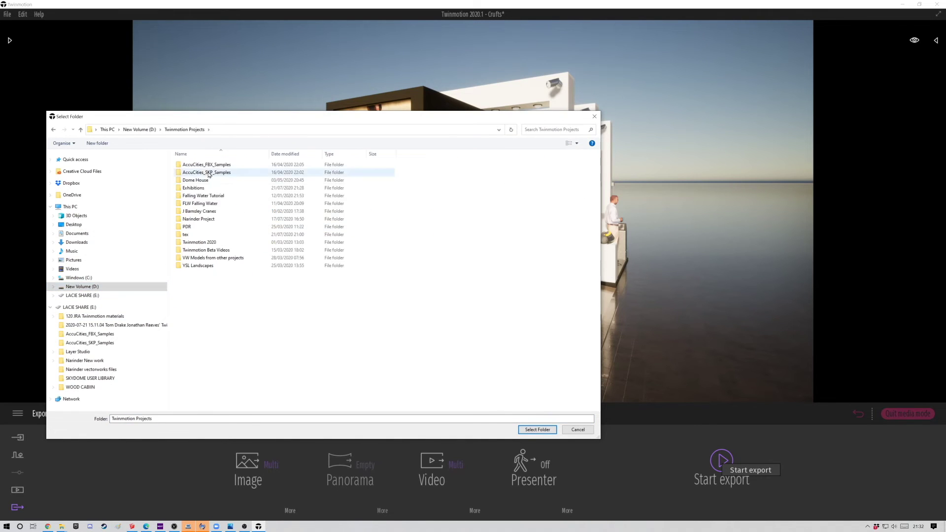
double_click(185, 186)
right_click(212, 336)
click(308, 416)
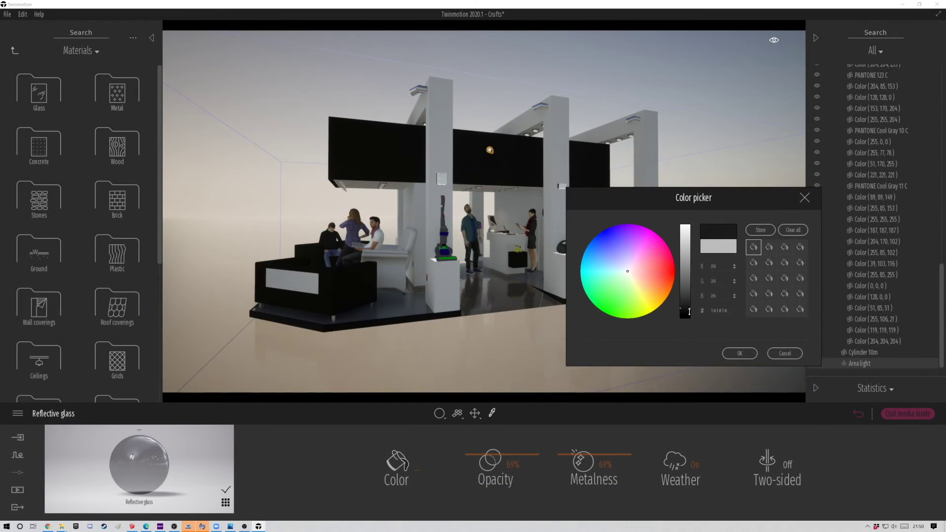
Step: Apply the Metal > Brass material to the ground and darken it to nearly black
drag(689, 311, 687, 303)
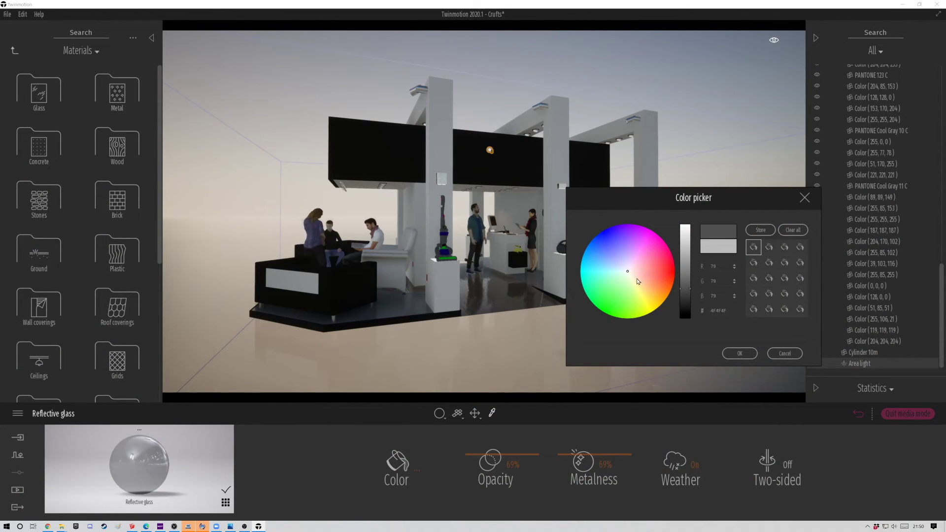
click(105, 91)
mouse_move(116, 138)
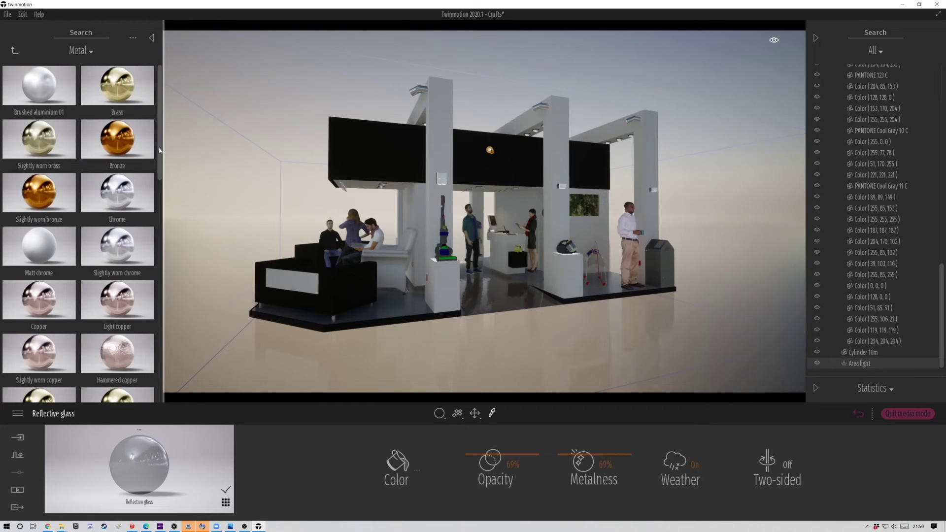
drag(401, 318, 403, 320)
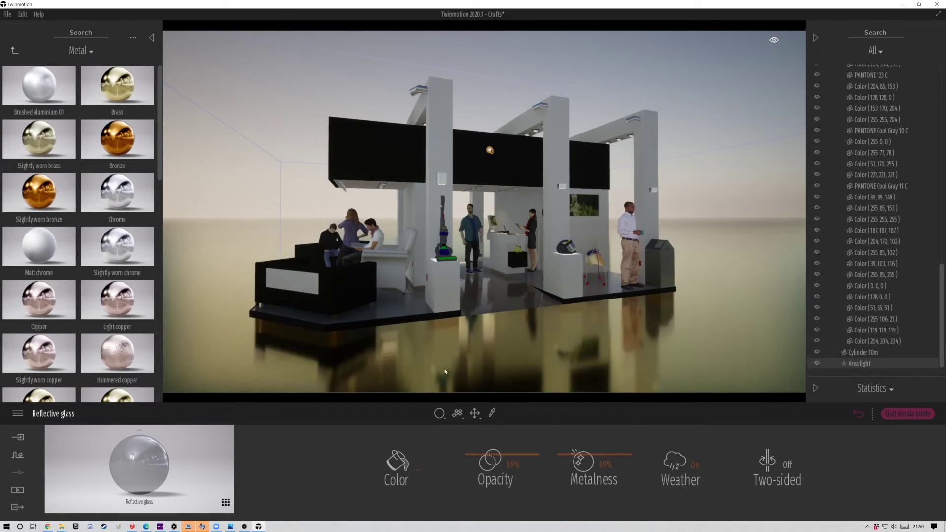
click(403, 465)
drag(465, 218, 467, 291)
click(520, 338)
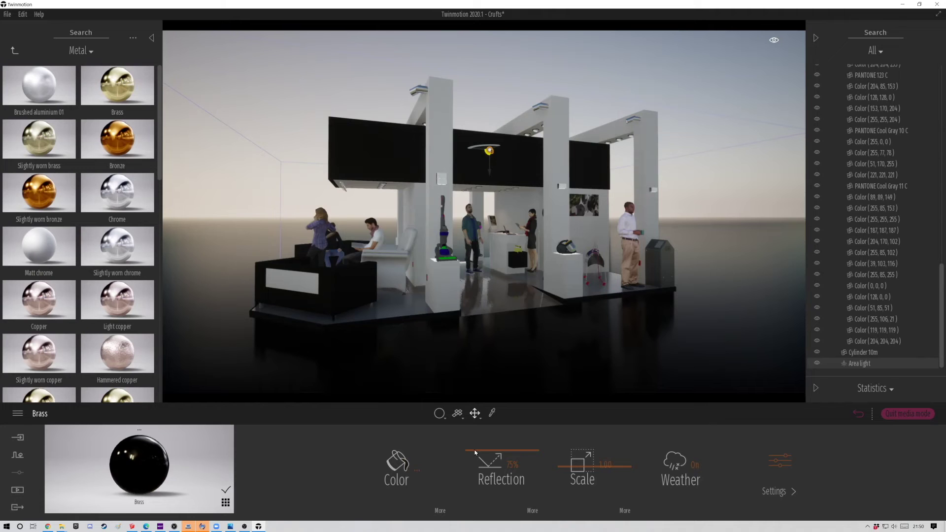
Step: Raise the brass reflection to 100% and lighten its dark colour slightly
drag(467, 463, 538, 463)
click(397, 467)
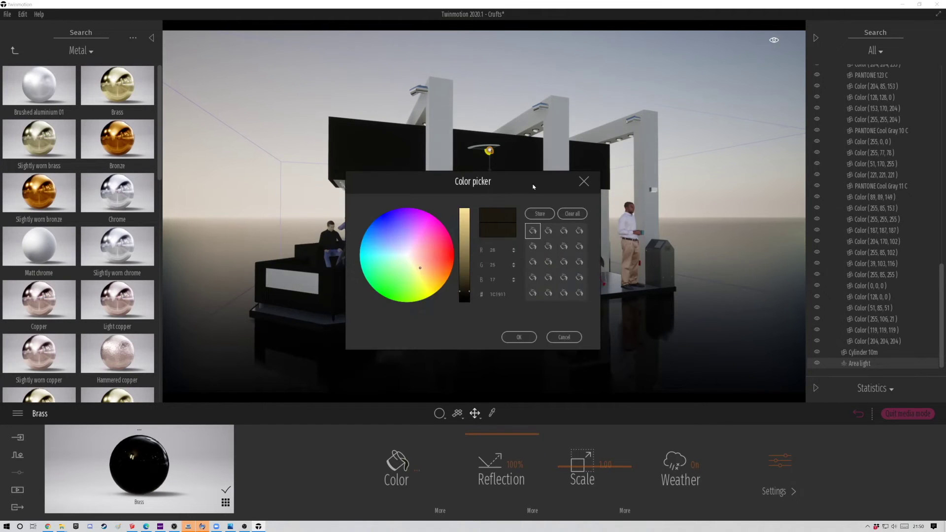
drag(533, 187, 710, 150)
drag(641, 260, 641, 256)
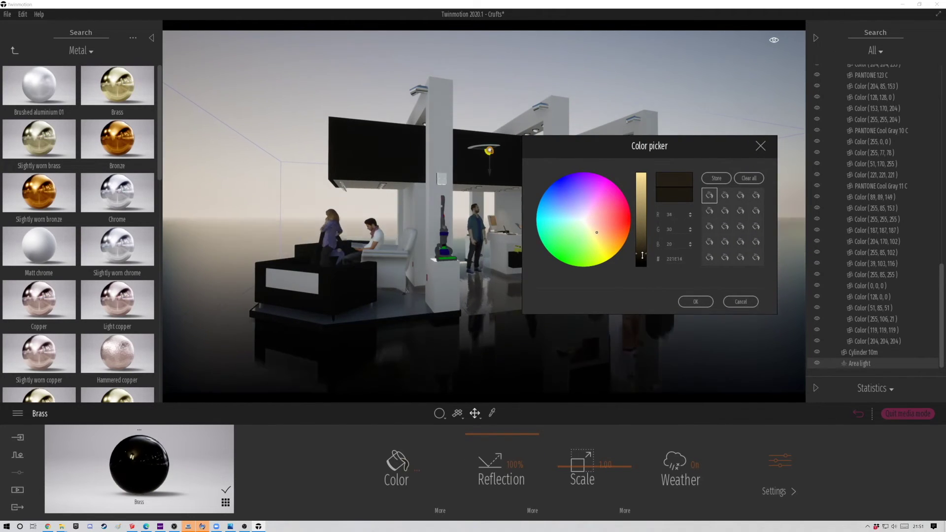
click(695, 302)
scroll(739, 253, down, 3)
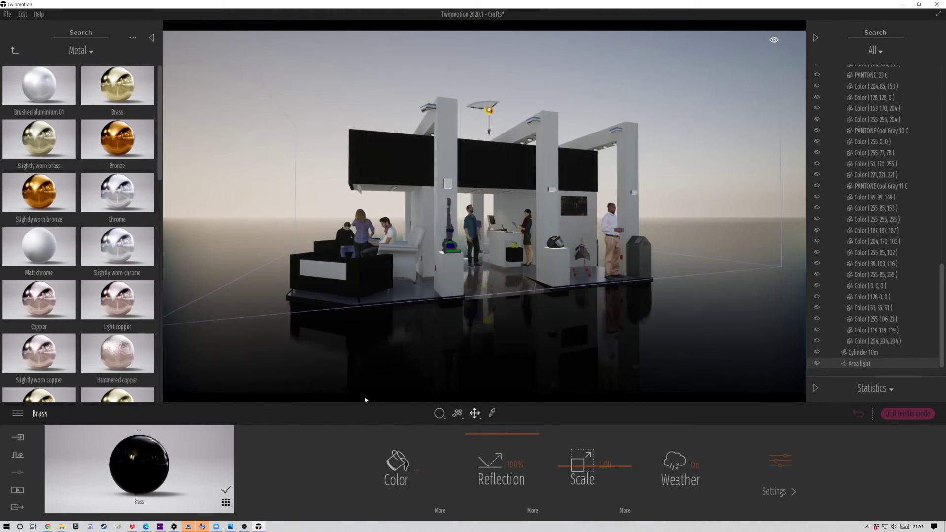
click(857, 414)
Step: Select the area light and reposition it above the booth
click(852, 367)
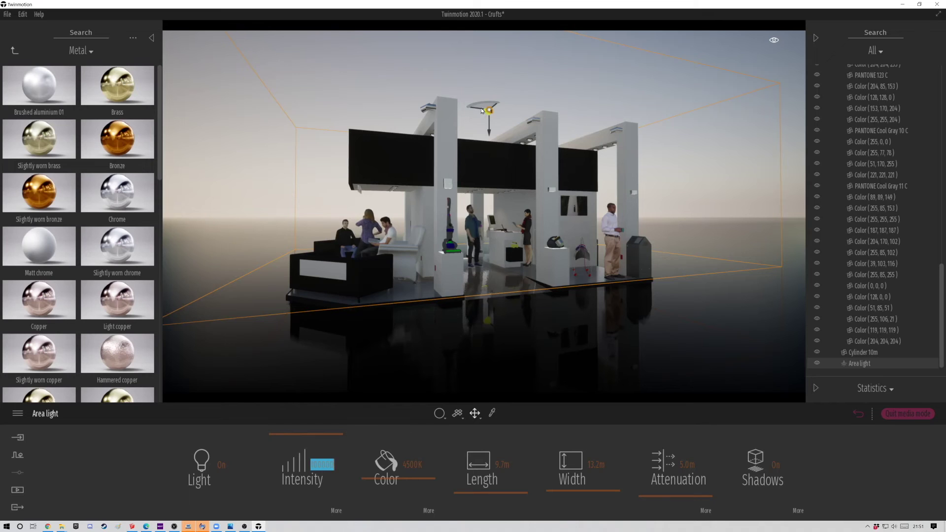
drag(484, 111, 487, 148)
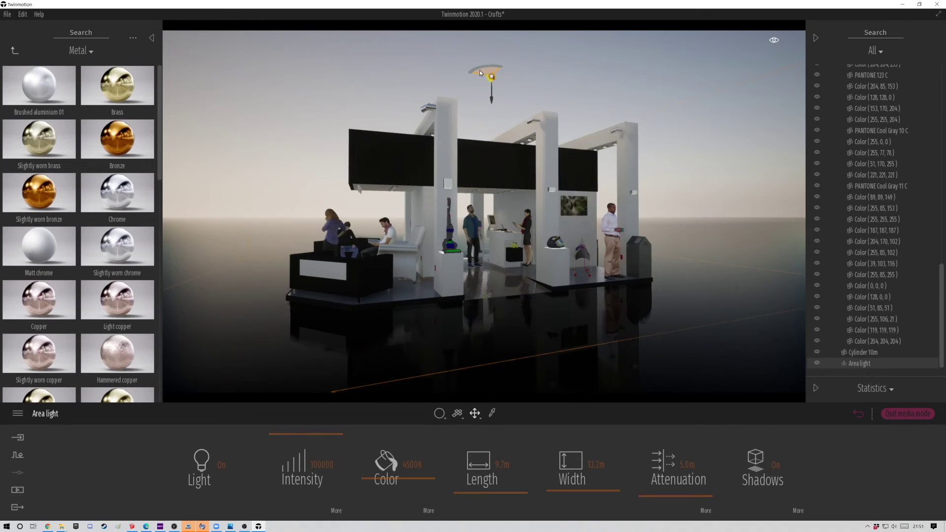
drag(480, 70, 478, 72)
Step: Extend the area light's attenuation to 38.4m and frame it in the view
drag(630, 483, 645, 491)
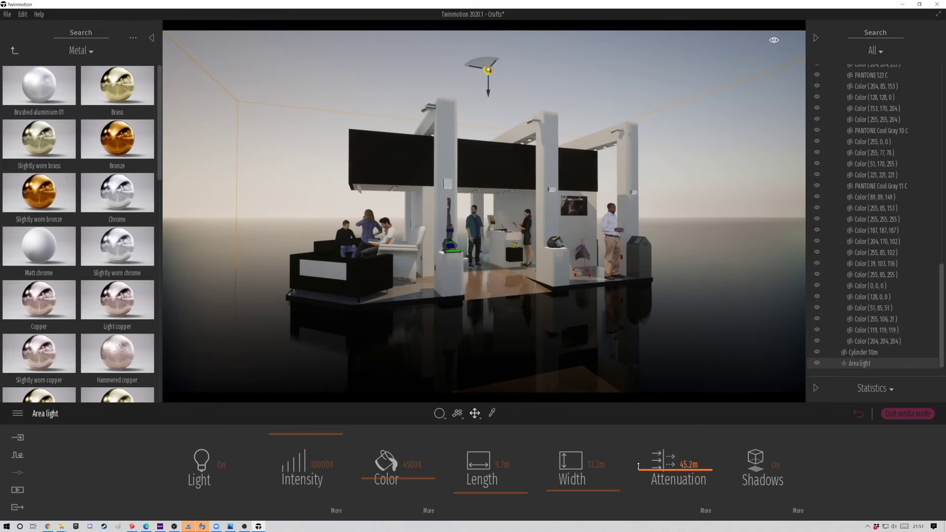
drag(636, 494, 641, 477)
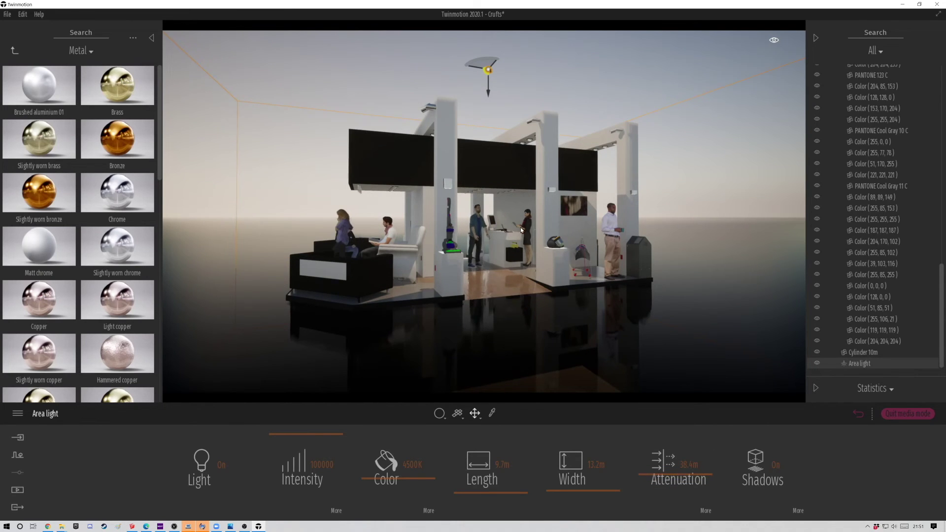
key(f)
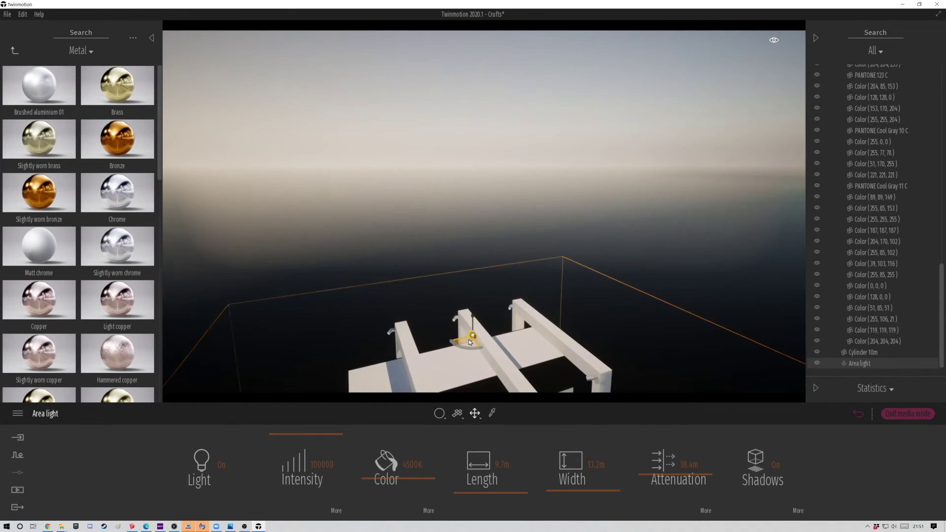
click(17, 489)
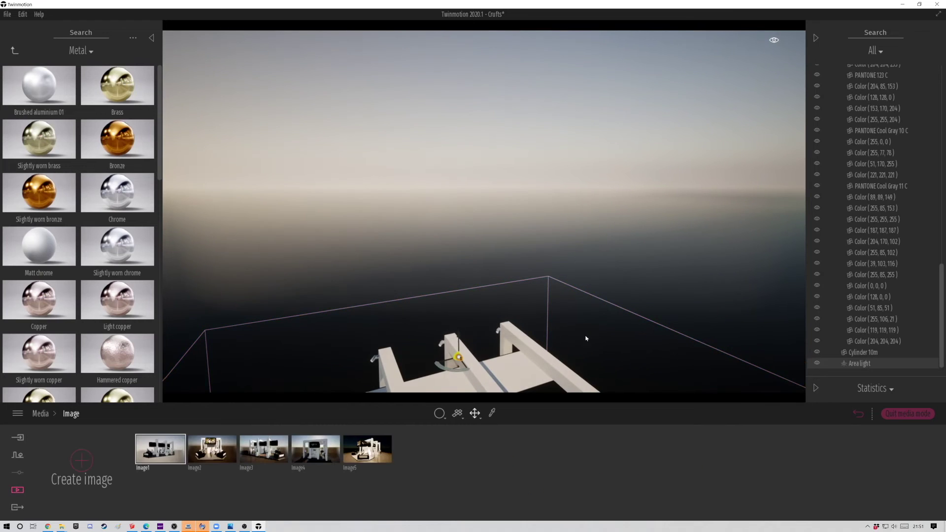
Step: From the first saved booth view, set brass luminosity to 100% and adjust its grunge
click(160, 449)
click(439, 354)
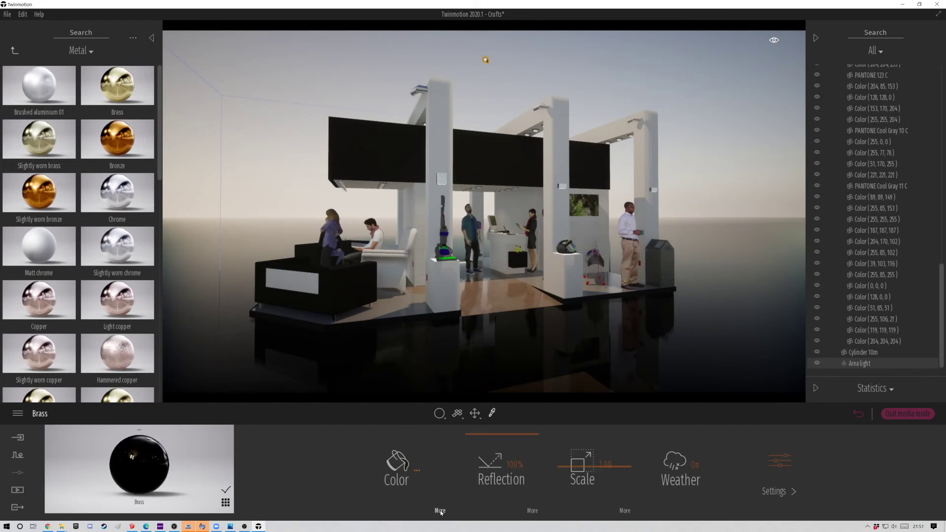
click(439, 510)
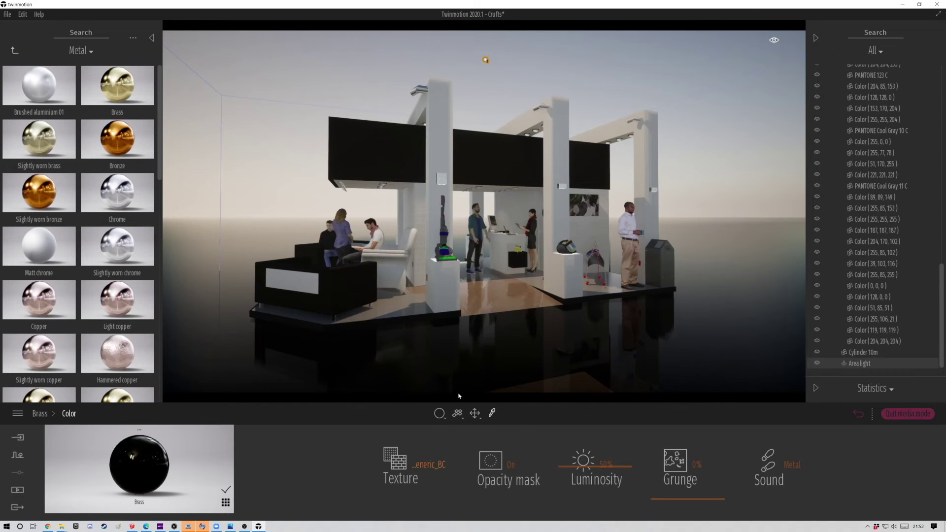
drag(562, 464, 565, 423)
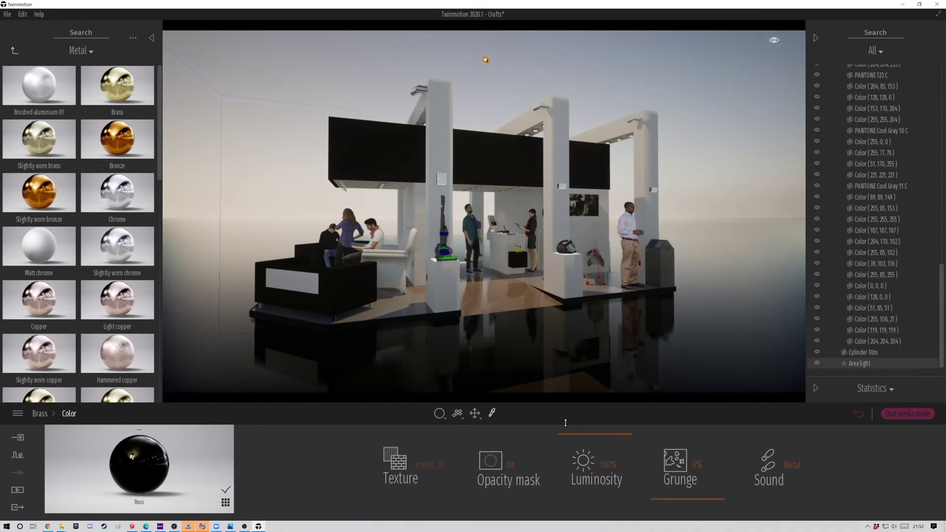
mouse_move(673, 477)
mouse_down()
mouse_move(666, 468)
mouse_move(663, 501)
mouse_up()
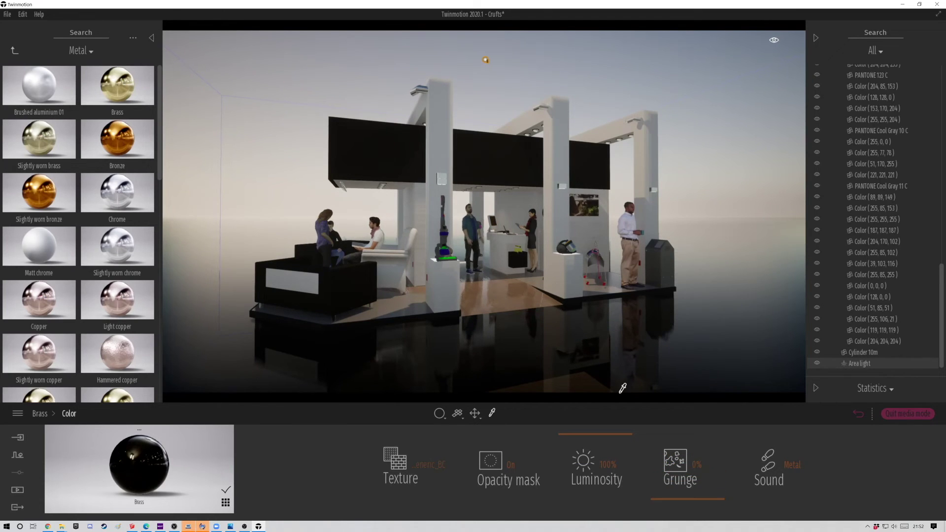
Step: Change the brass ground colour to a very dark brown (30, 27, 18)
right_click(436, 466)
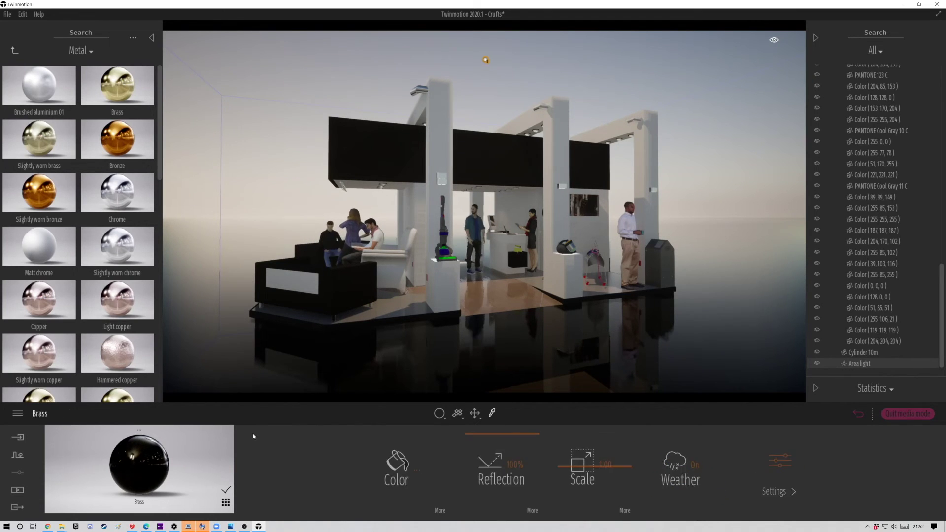
click(414, 469)
drag(518, 186, 709, 182)
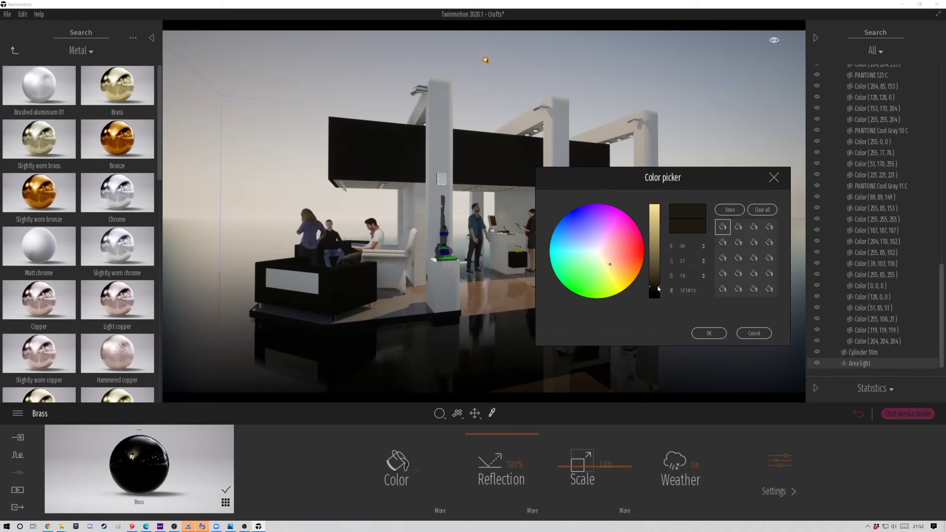
click(708, 332)
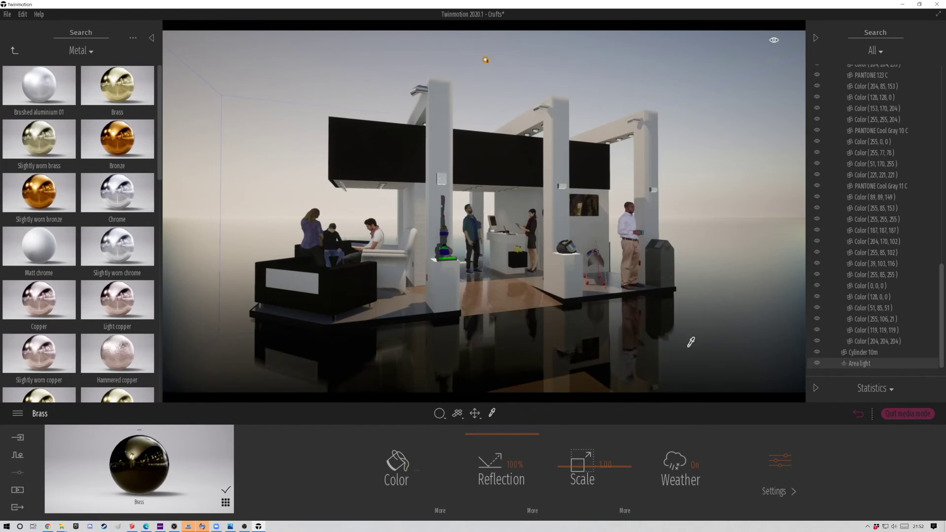
click(15, 51)
click(14, 51)
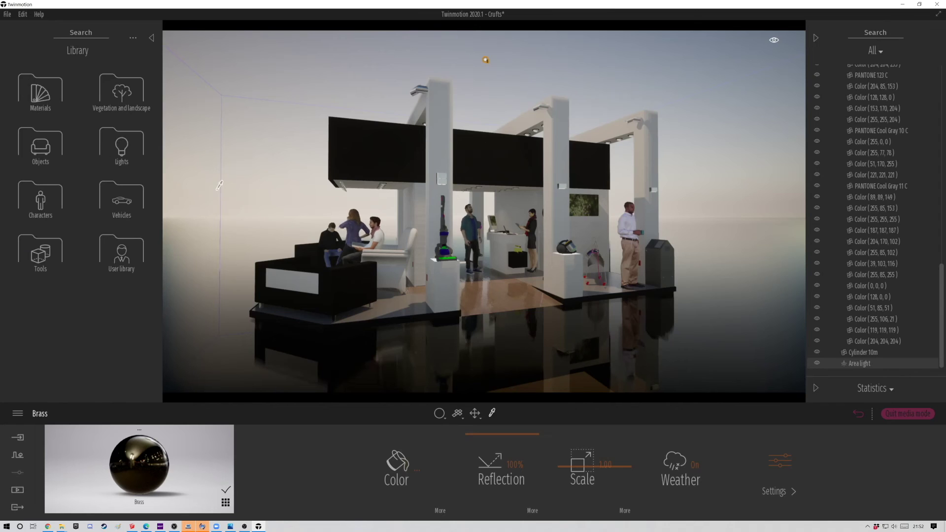
drag(405, 274, 529, 311)
right_drag(529, 310, 605, 184)
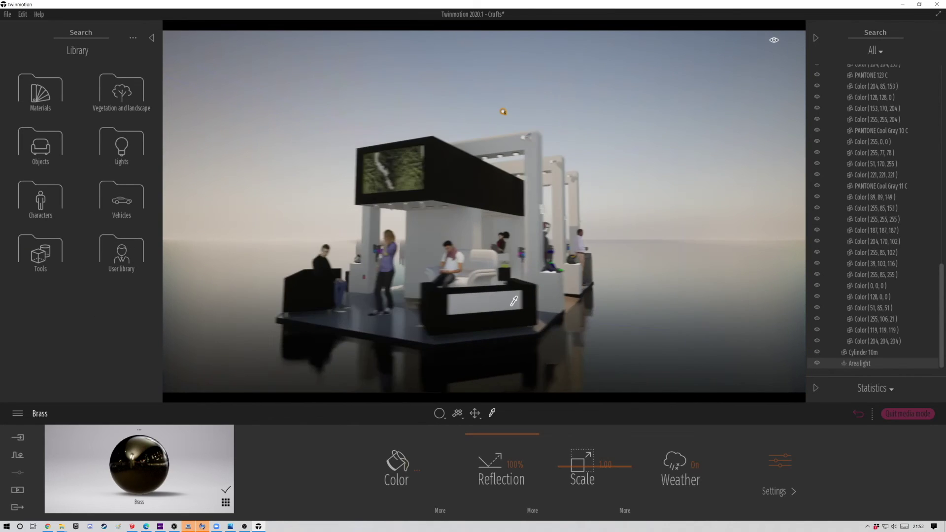
Step: Make the TV screen's Video sample material glow at about 30%
click(605, 185)
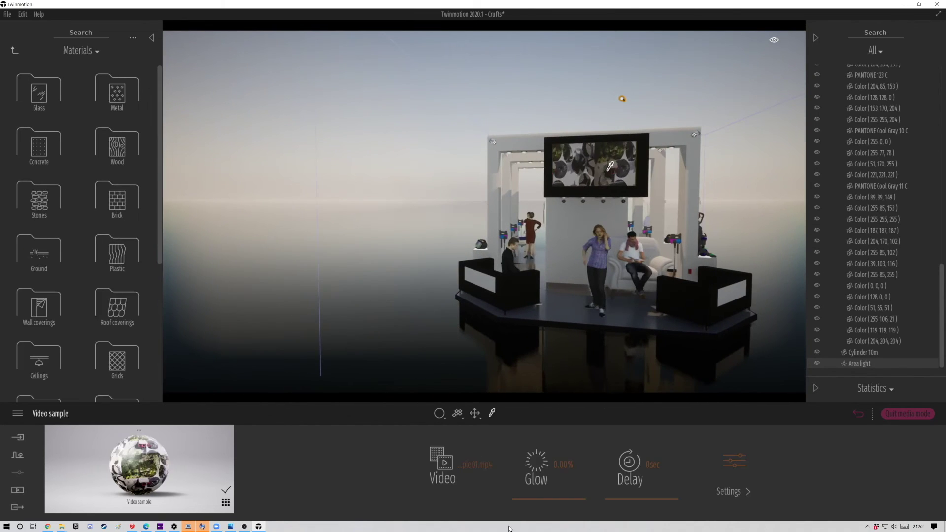
drag(536, 464, 531, 479)
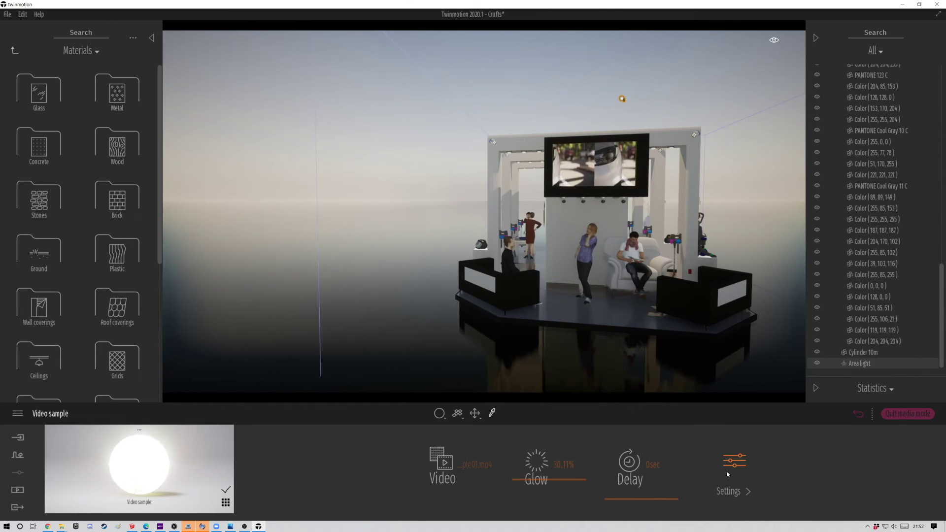
click(732, 492)
scroll(636, 206, up, 5)
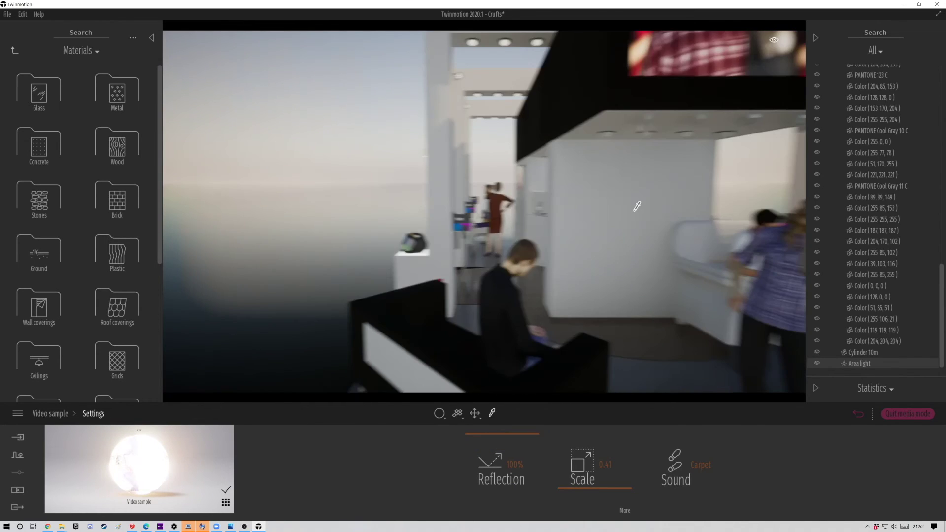
scroll(636, 207, up, 3)
Step: Tilt the view toward the ceiling and bring up the Lights library
right_drag(637, 206, 623, 111)
click(14, 50)
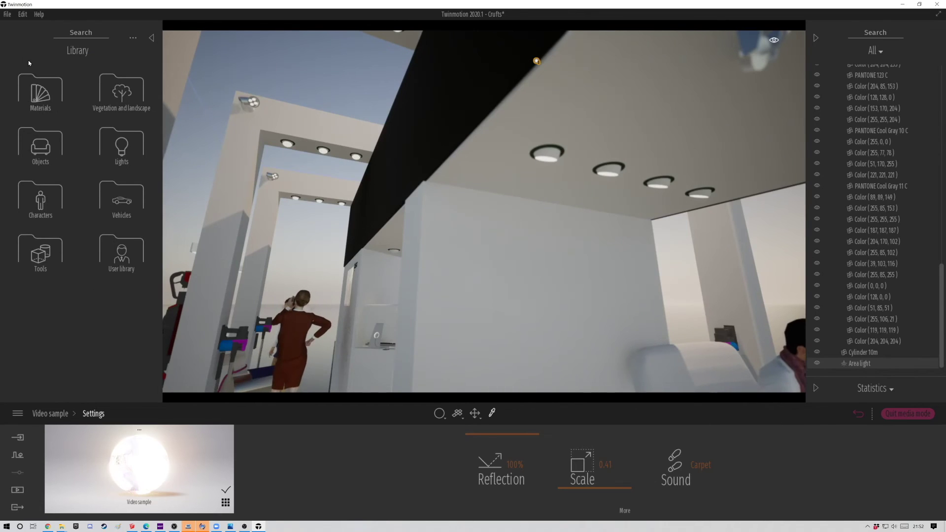
click(121, 148)
Step: Place an IES 05 spotlight on the ceiling and rotate it to point downward
click(912, 415)
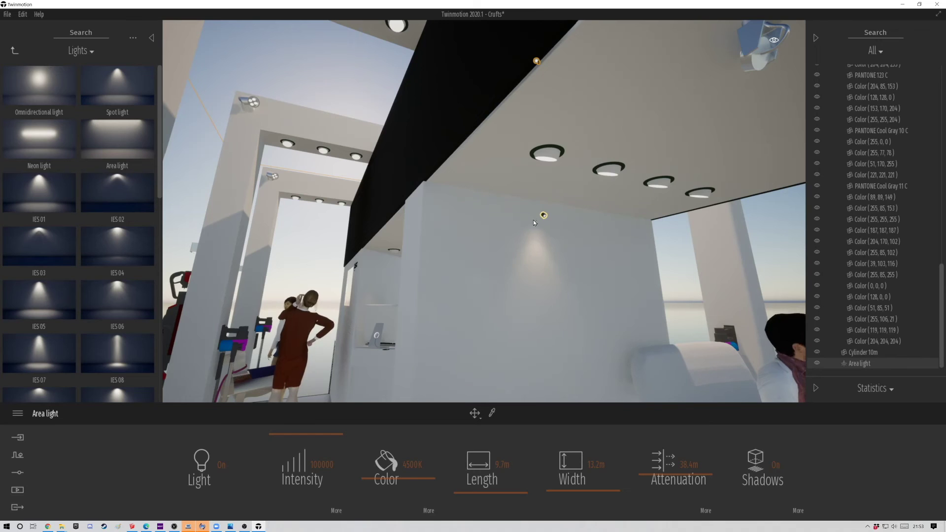
drag(533, 220, 548, 160)
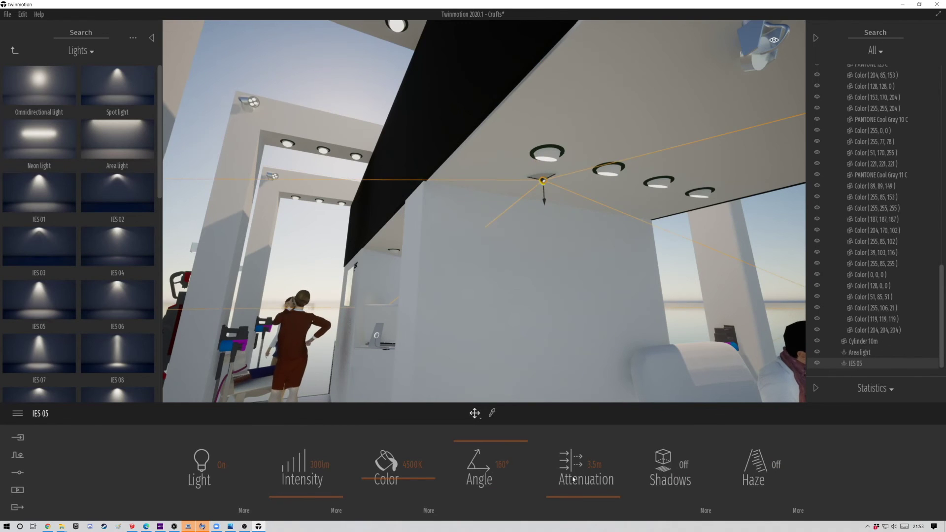
drag(462, 467, 412, 481)
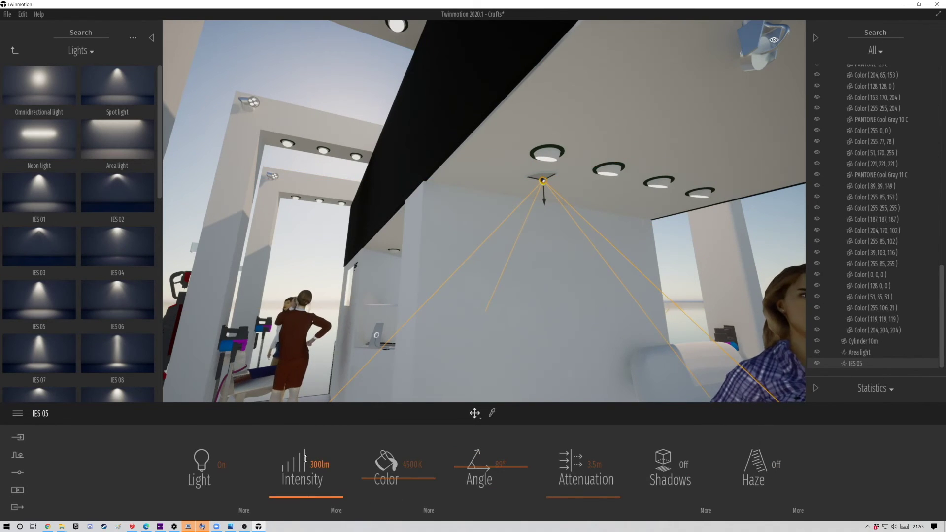
key(space)
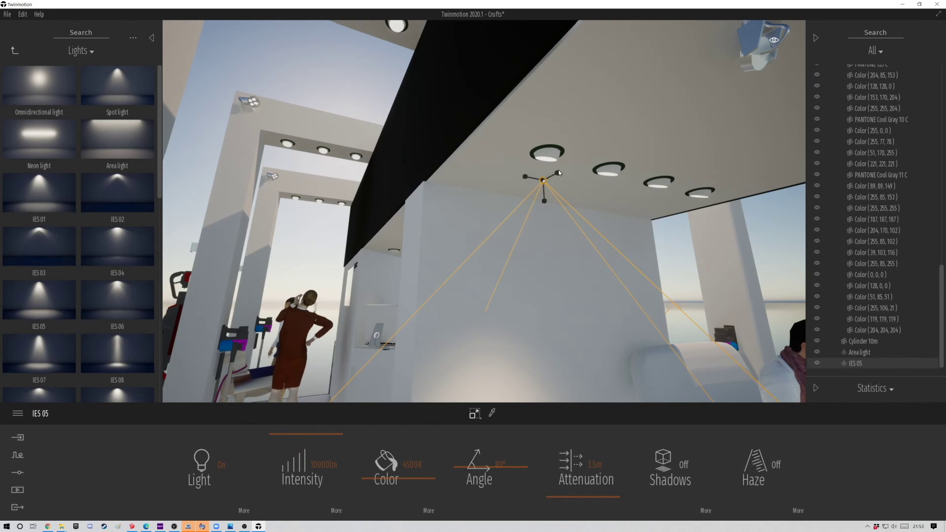
drag(554, 183, 553, 200)
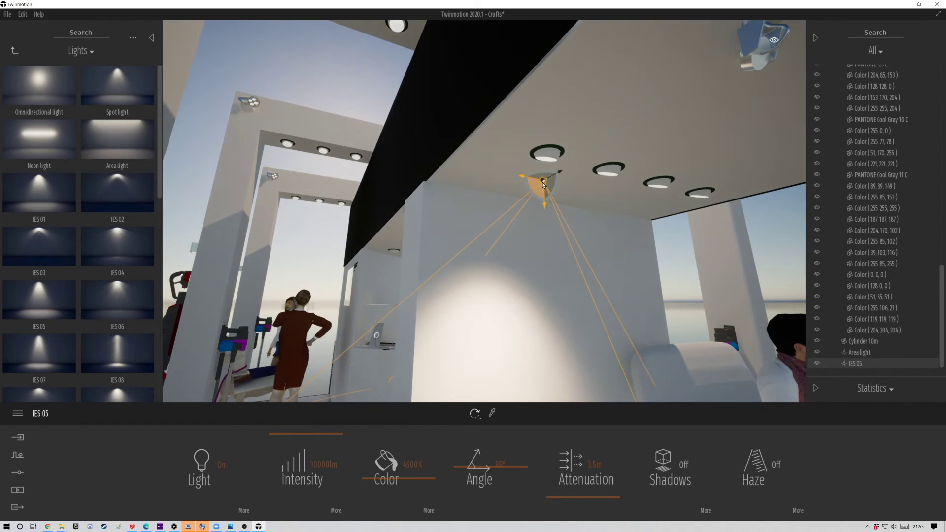
Step: Copy it into a row of four spotlights with 38° beams, shifted along the wall
alt+drag(543, 181, 602, 185)
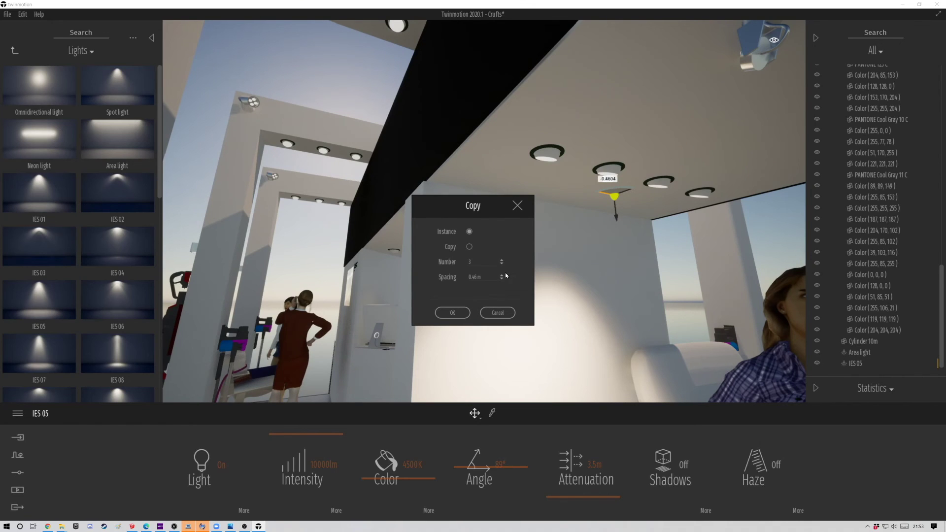
click(454, 312)
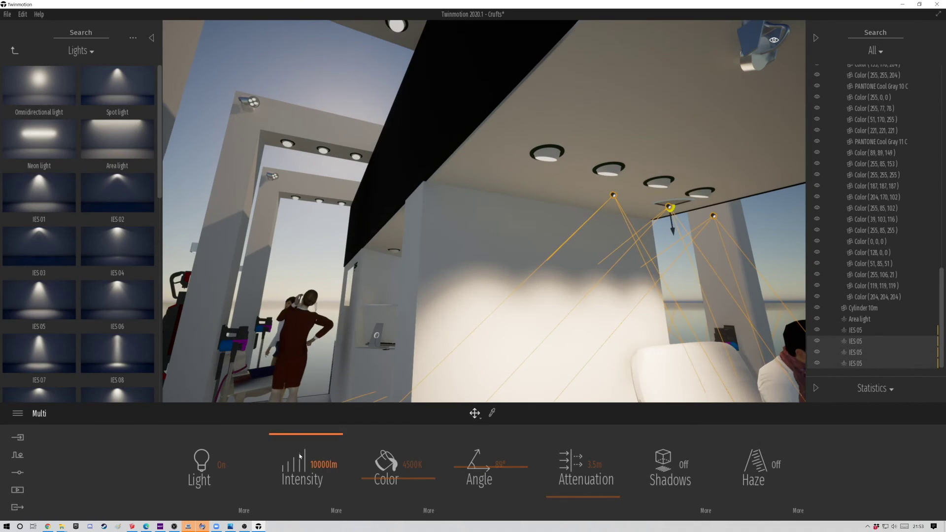
drag(459, 475, 458, 485)
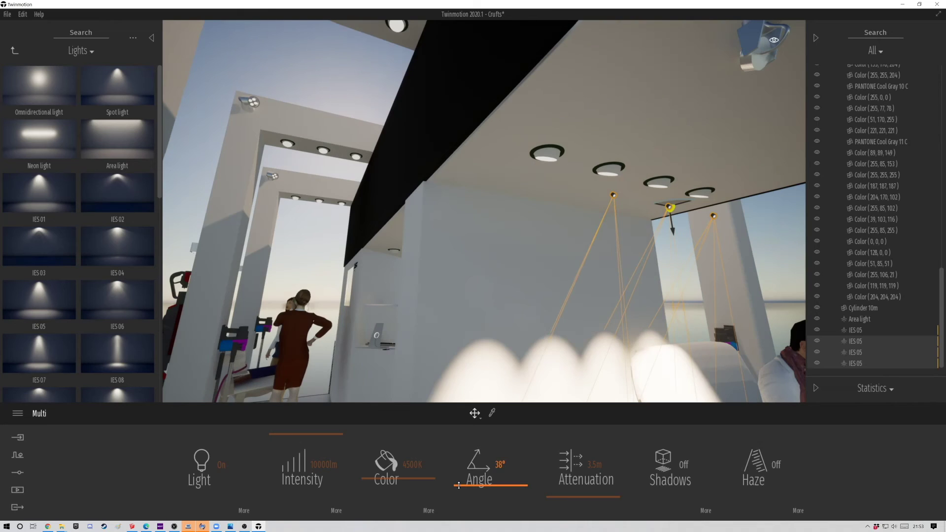
ctrl+click(852, 331)
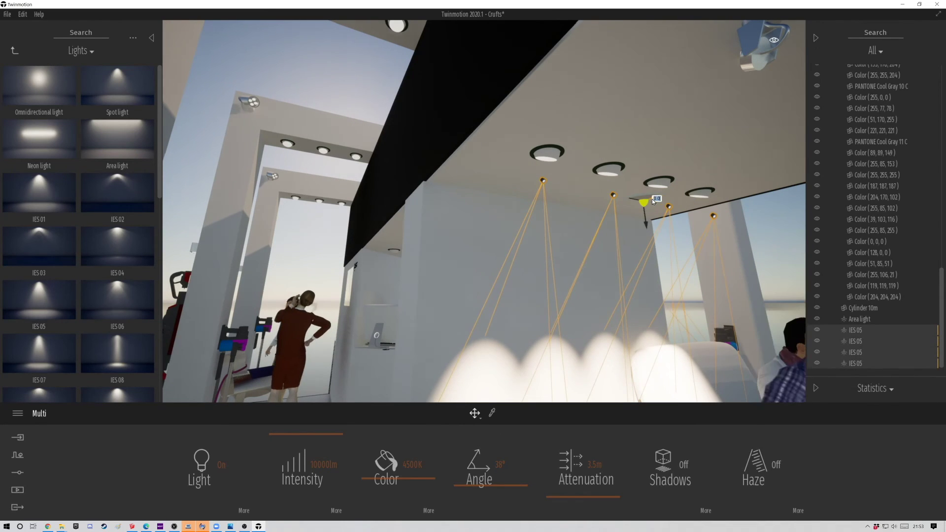
drag(654, 199, 620, 211)
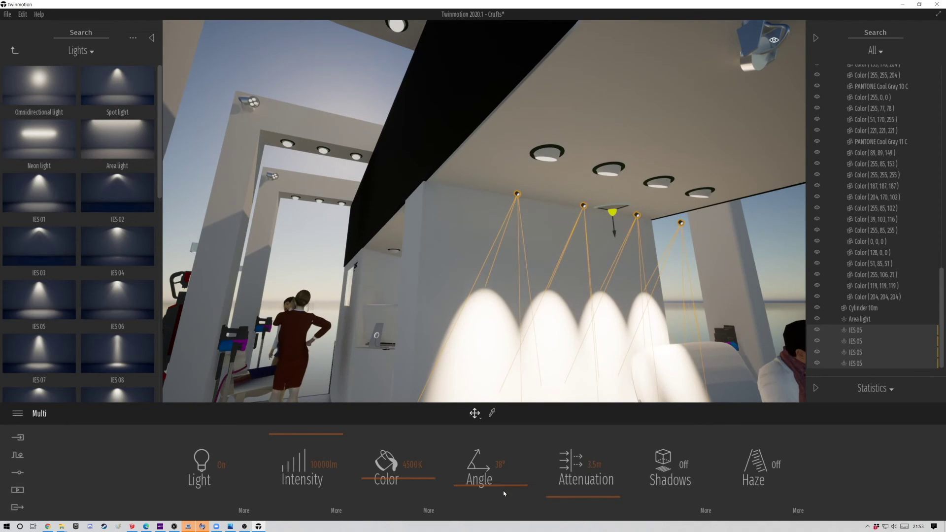